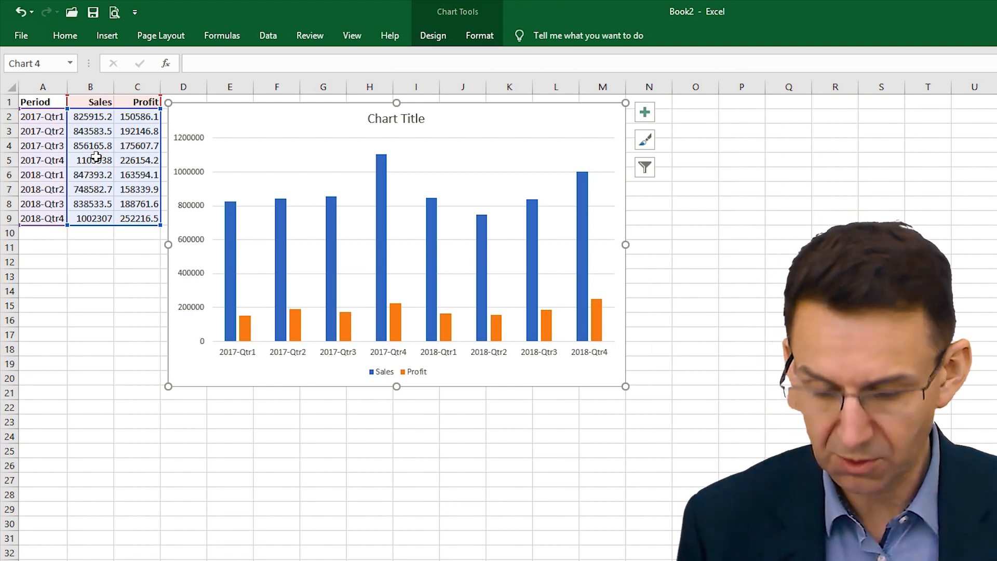
Create a default column chart from the data in A1:C9 and move it below the existing chart.
drag(47, 104, 150, 215)
key(alt+F1)
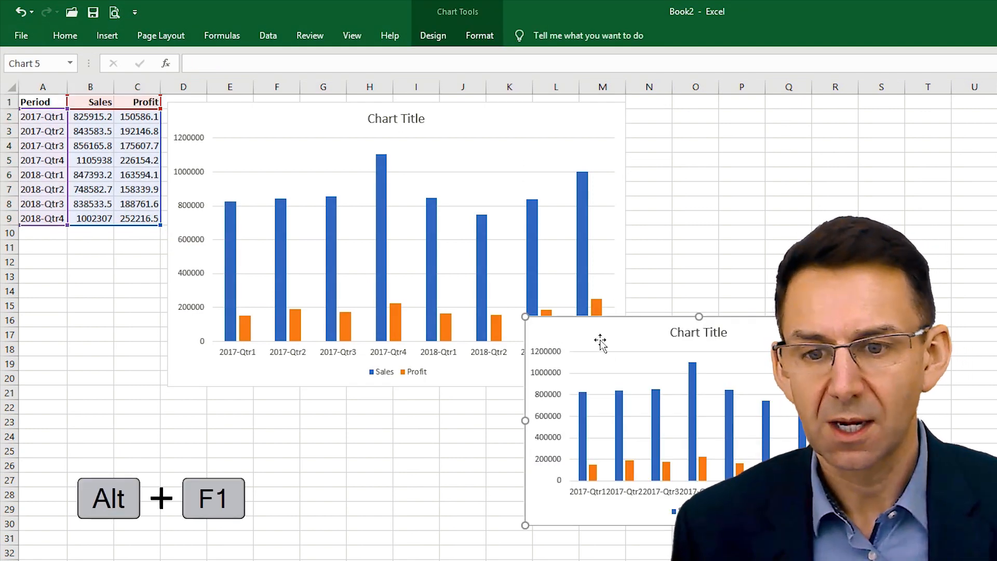
drag(602, 342, 131, 481)
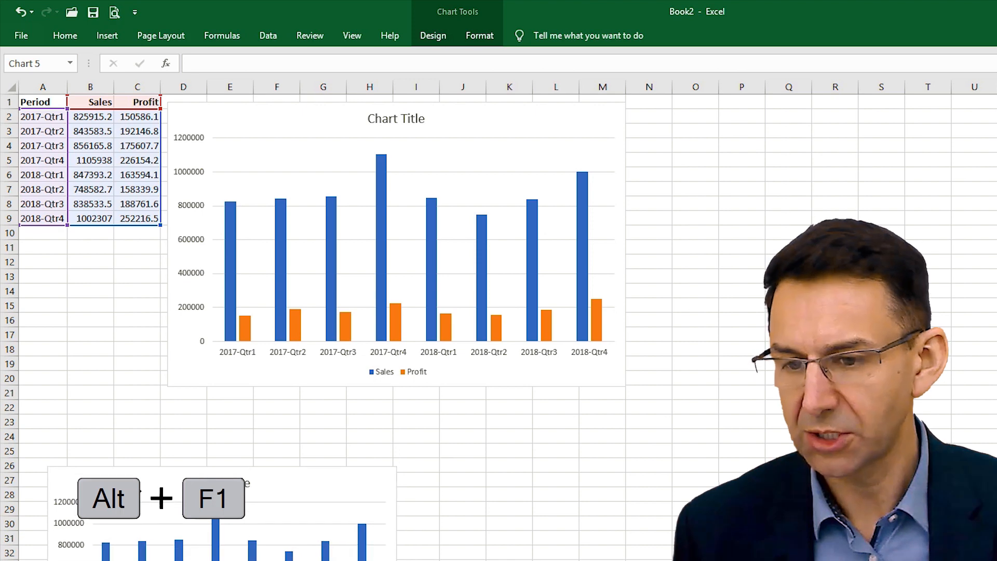
Enlarge the upper chart to about row 24 and column N, and shift the lower chart slightly to sit beneath it.
click(618, 380)
drag(626, 385, 662, 437)
drag(357, 488, 352, 468)
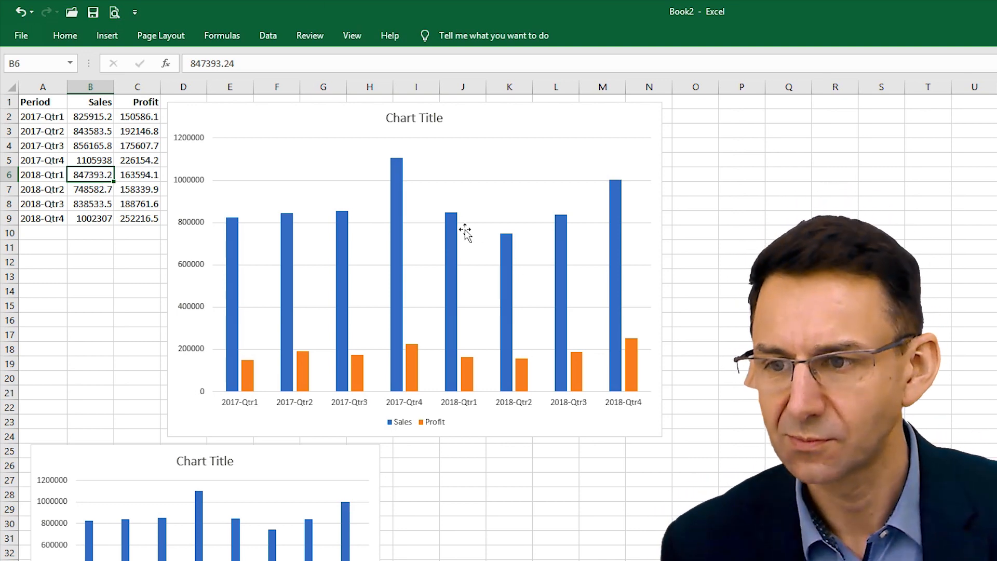
Check the list of chart elements available for the upper chart, and expand the collapsed ribbon.
click(461, 156)
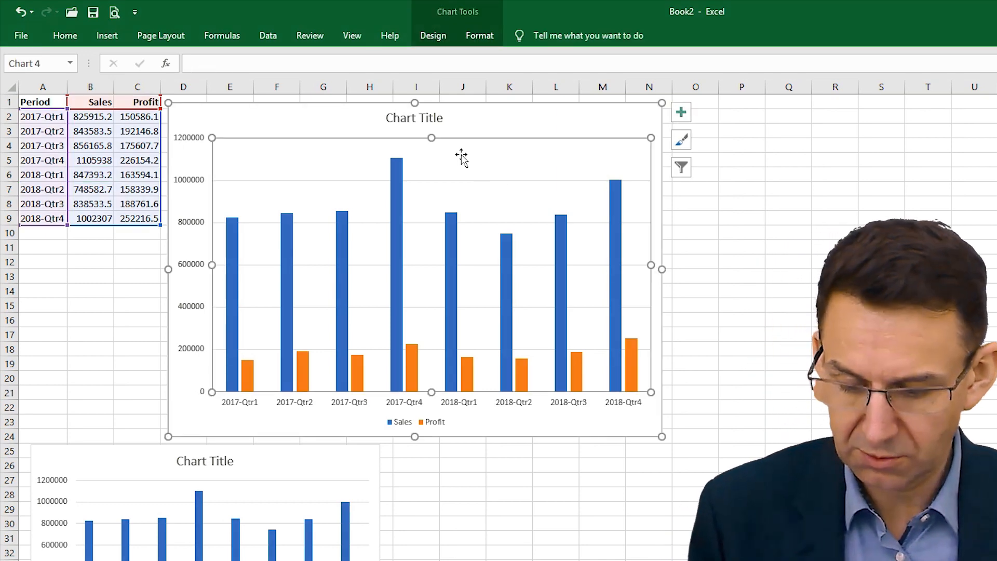
click(682, 113)
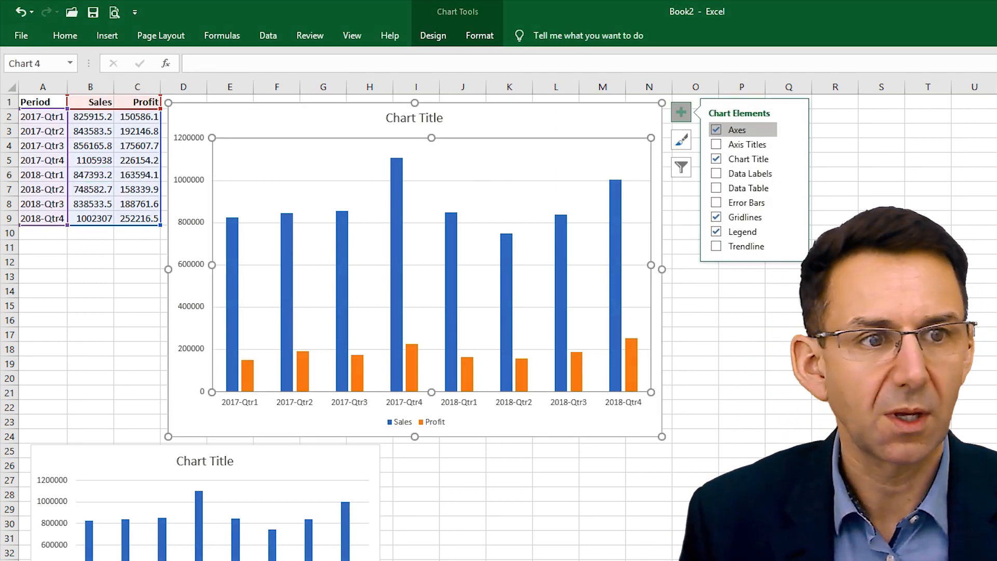
click(882, 218)
key(ctrl+F1)
key(ctrl+F1)
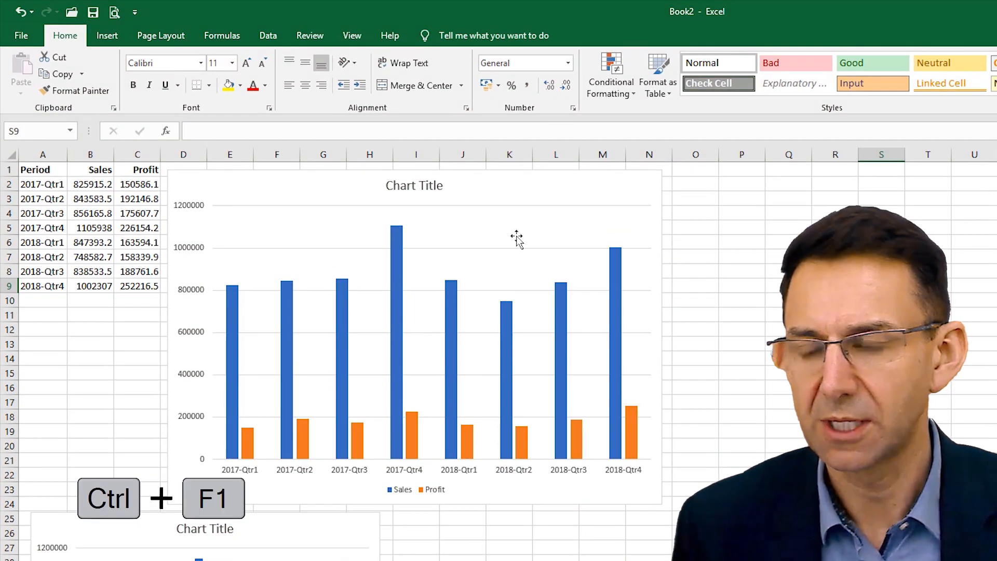
Examine the design and formatting commands available for the upper chart.
click(244, 189)
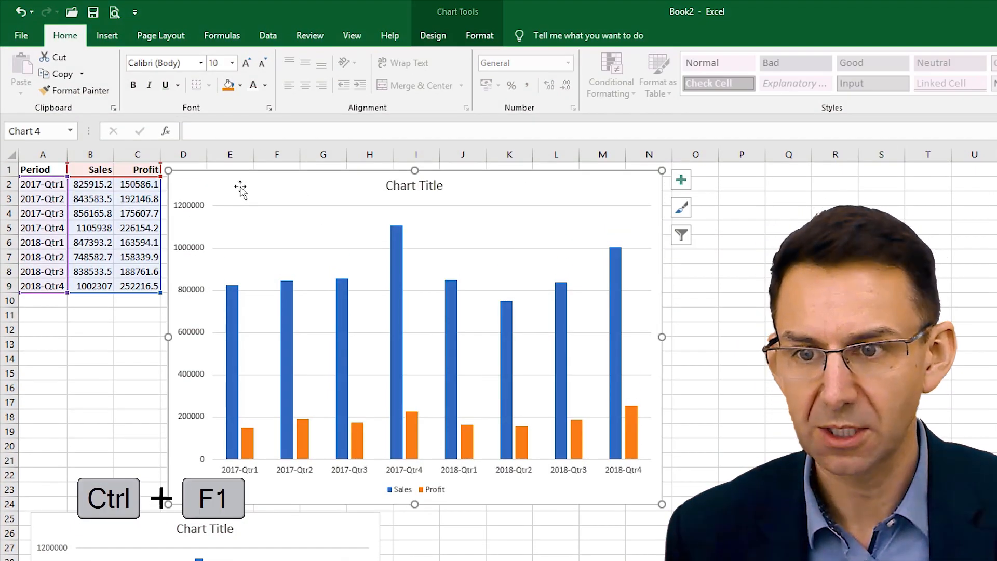
click(439, 36)
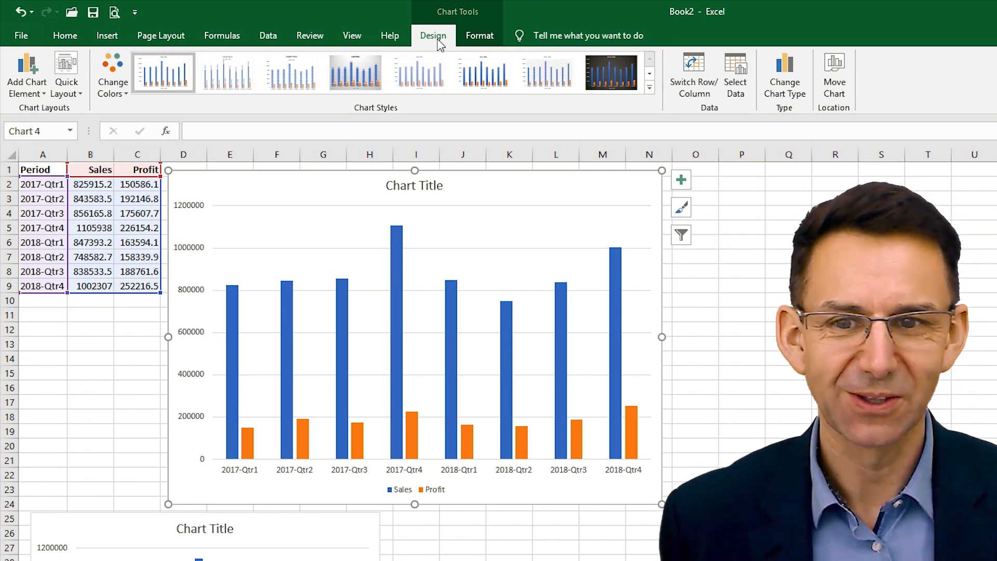
click(489, 34)
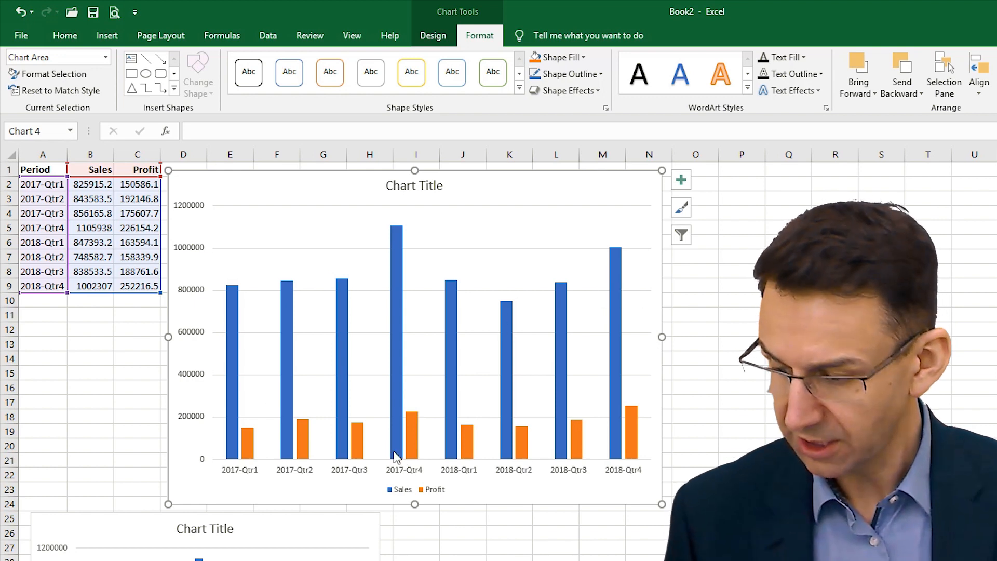
mouse_move(397, 457)
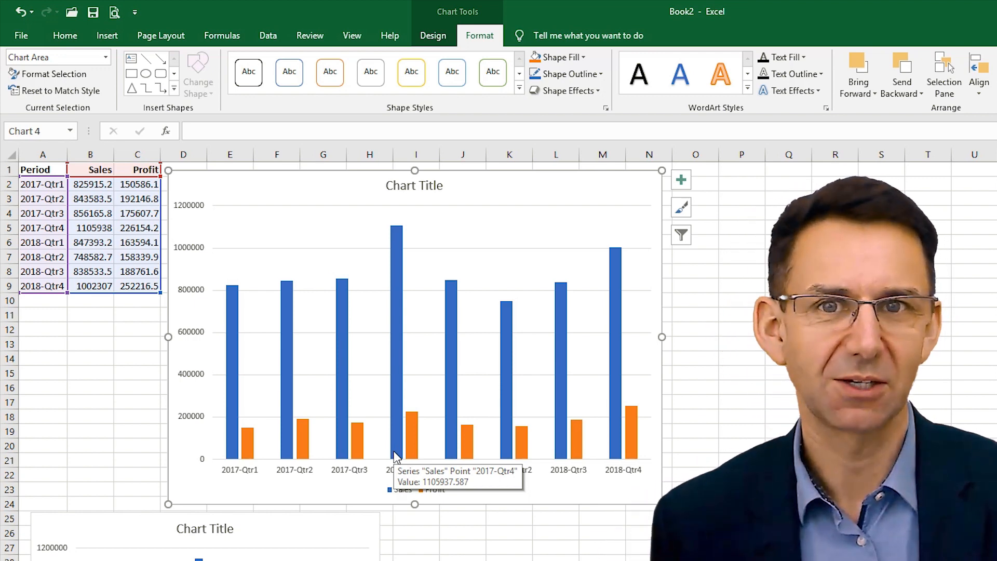
Try deleting the upper chart's major horizontal gridlines directly, and undo the deletion.
click(302, 249)
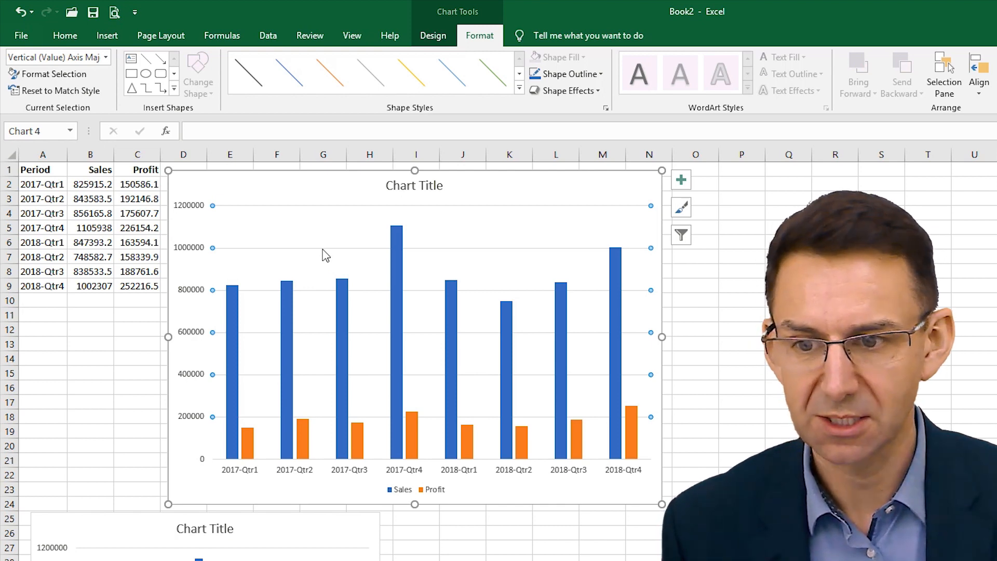
key(Escape)
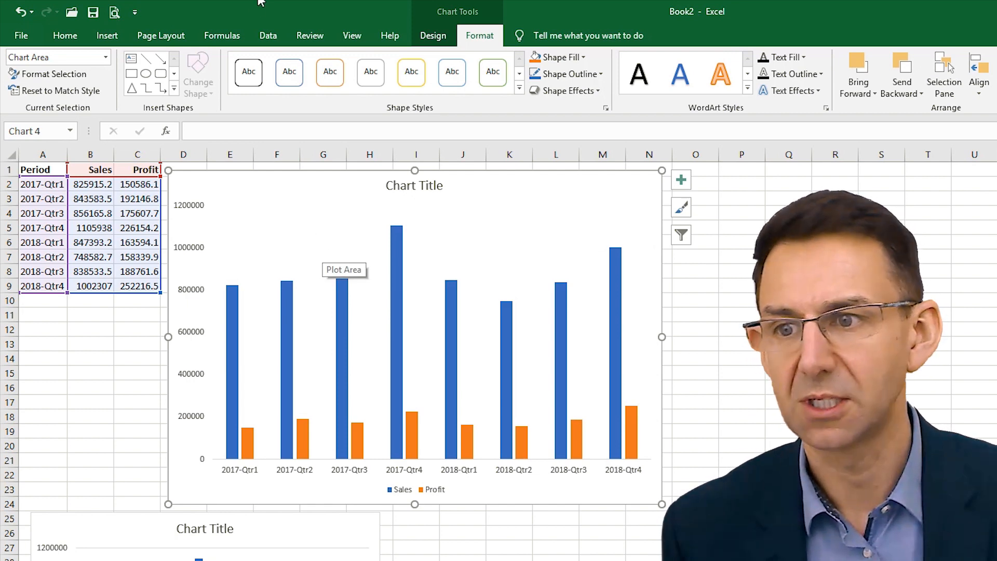
click(22, 14)
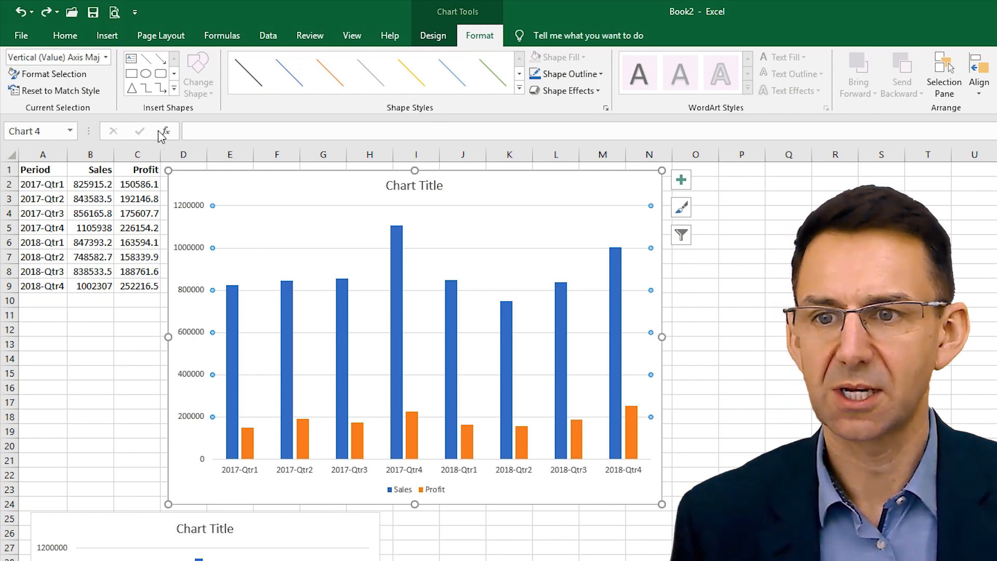
Turn off the Primary Major Horizontal gridlines of the upper chart through the chart element options.
click(450, 39)
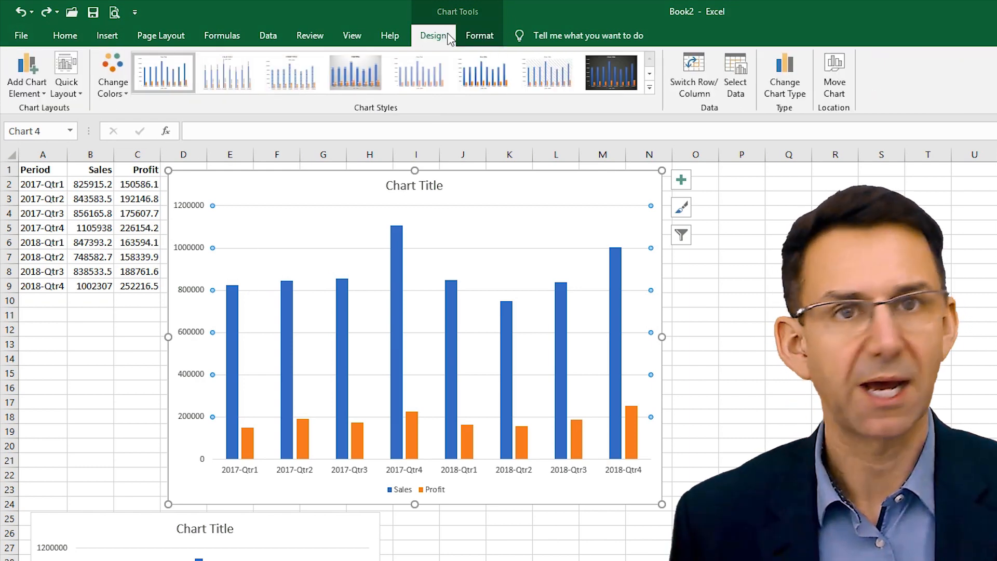
click(23, 83)
mouse_move(57, 148)
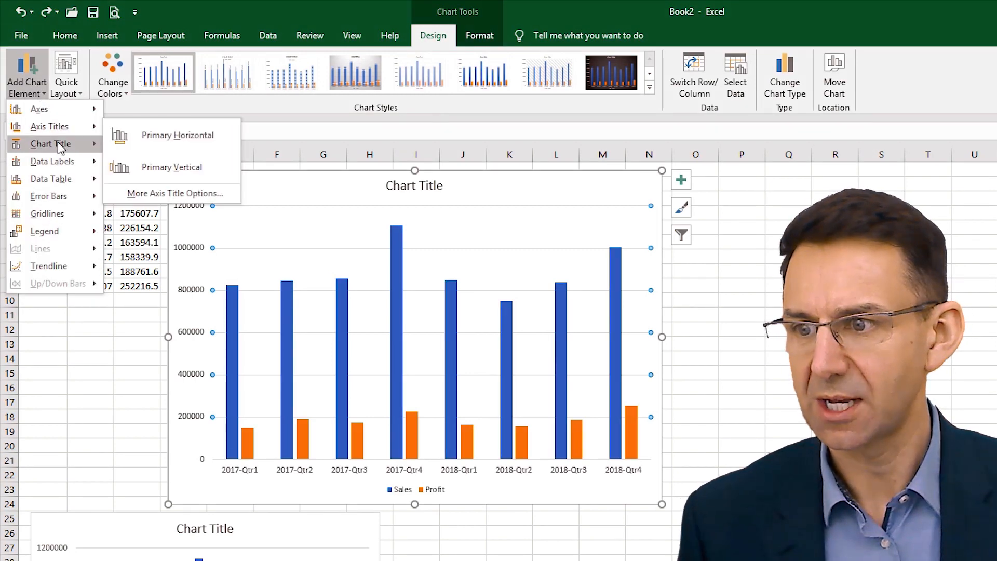
mouse_move(59, 110)
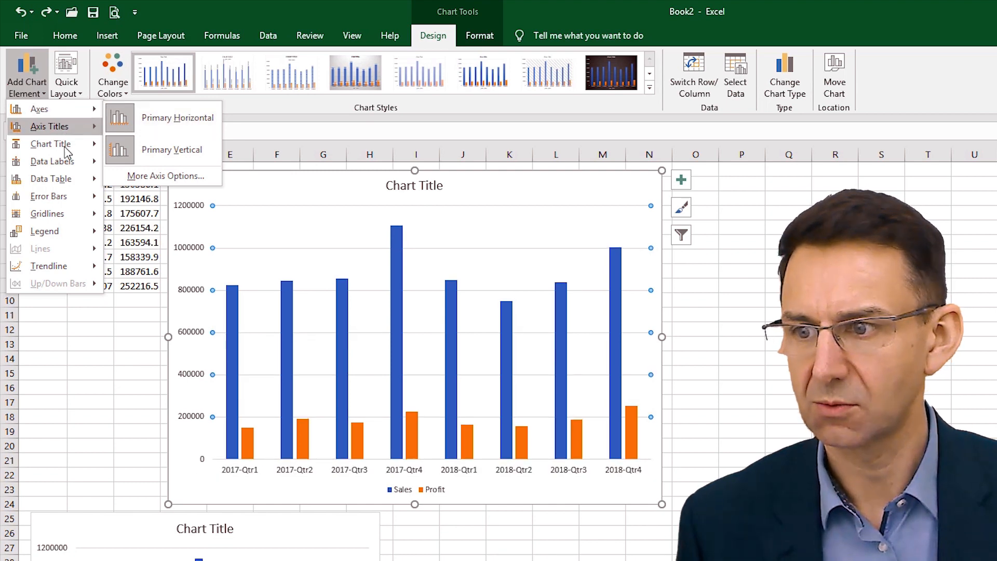
mouse_move(73, 214)
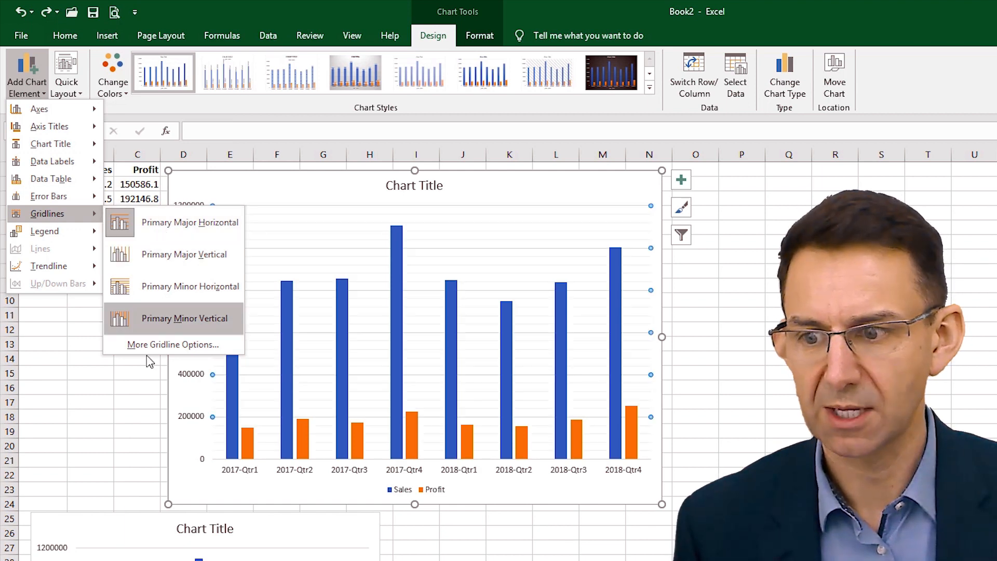
click(186, 223)
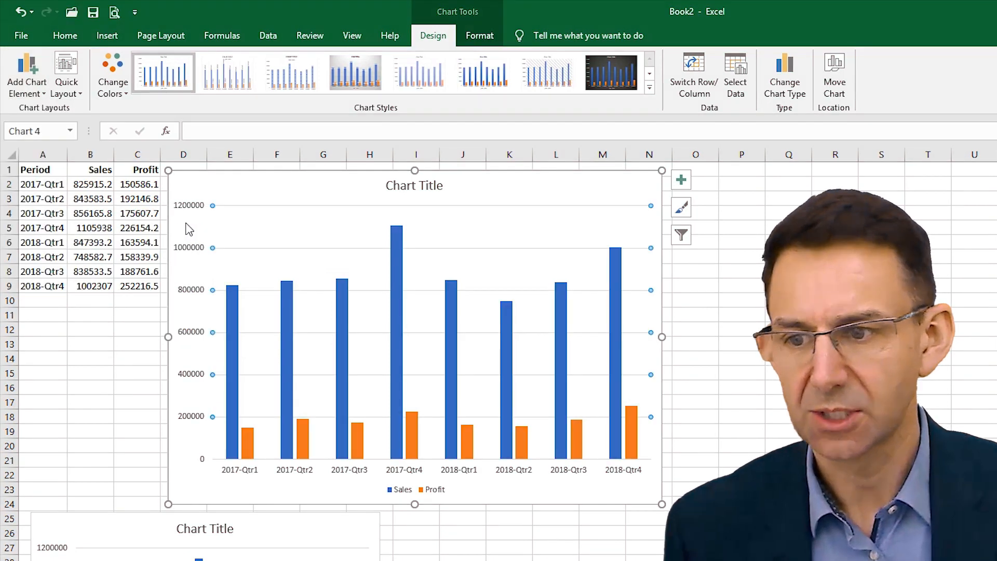
click(187, 228)
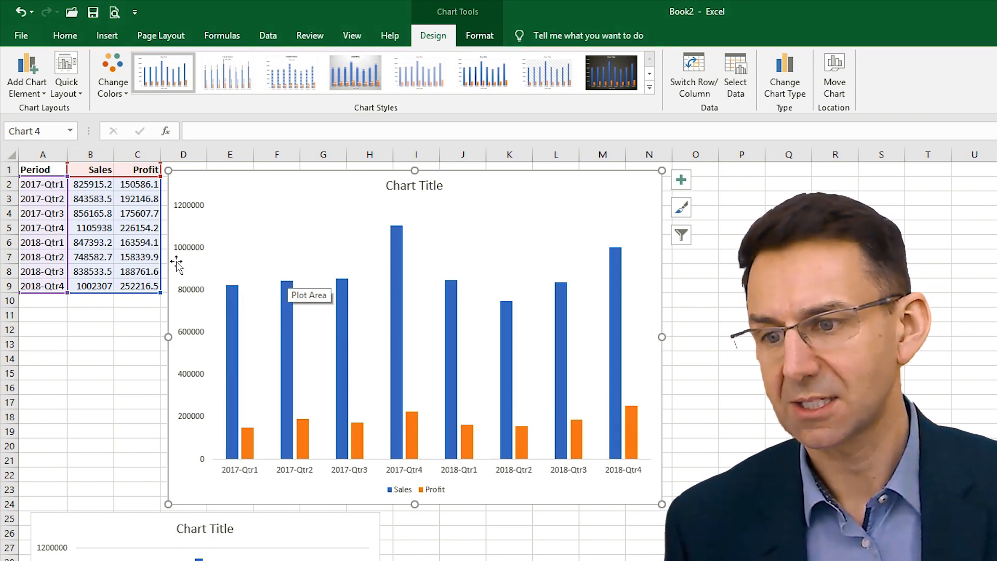
Try deleting the upper chart's vertical axis directly, and undo the deletion.
click(190, 248)
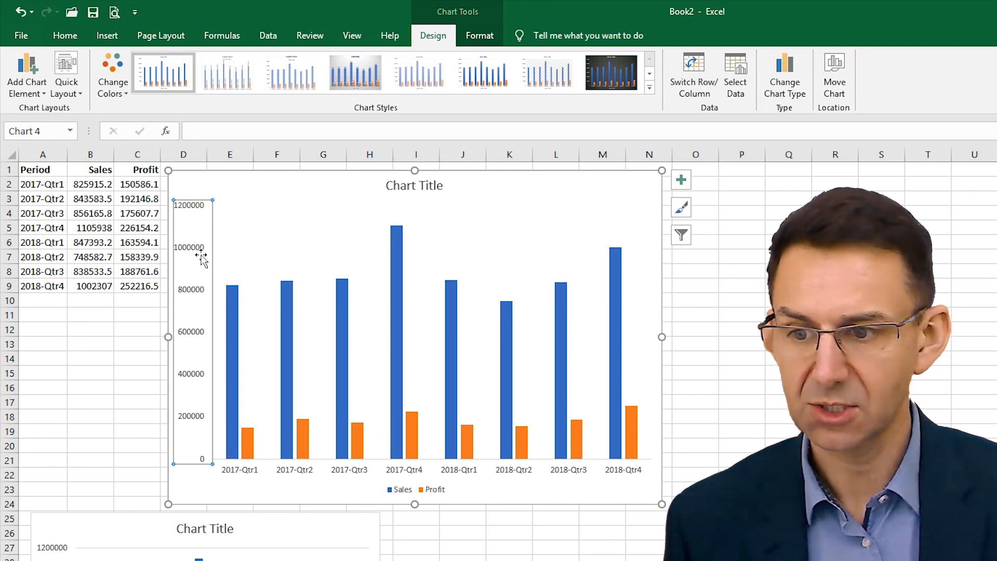
key(Delete)
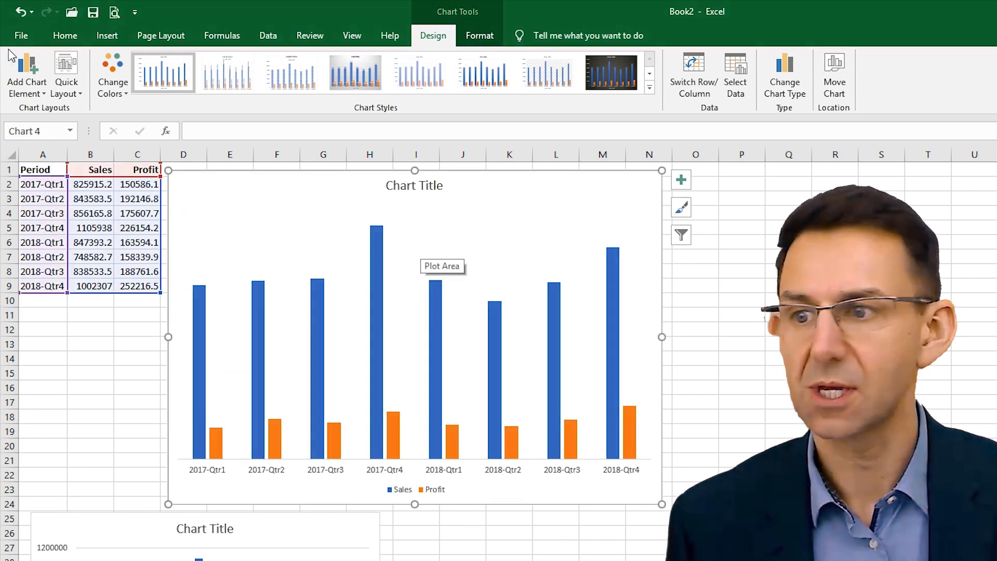
click(21, 12)
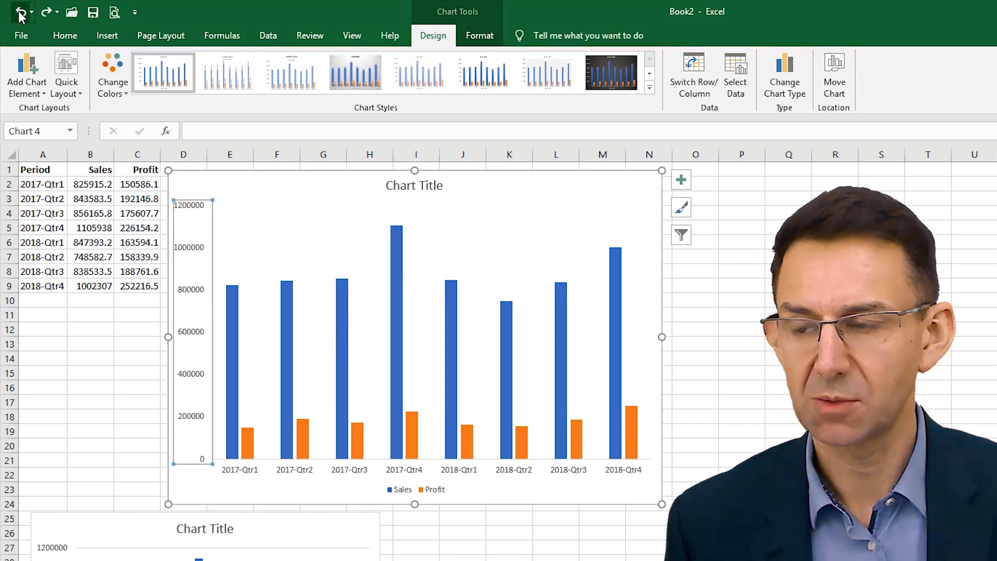
Turn off the Primary Vertical axis of the upper chart.
click(32, 97)
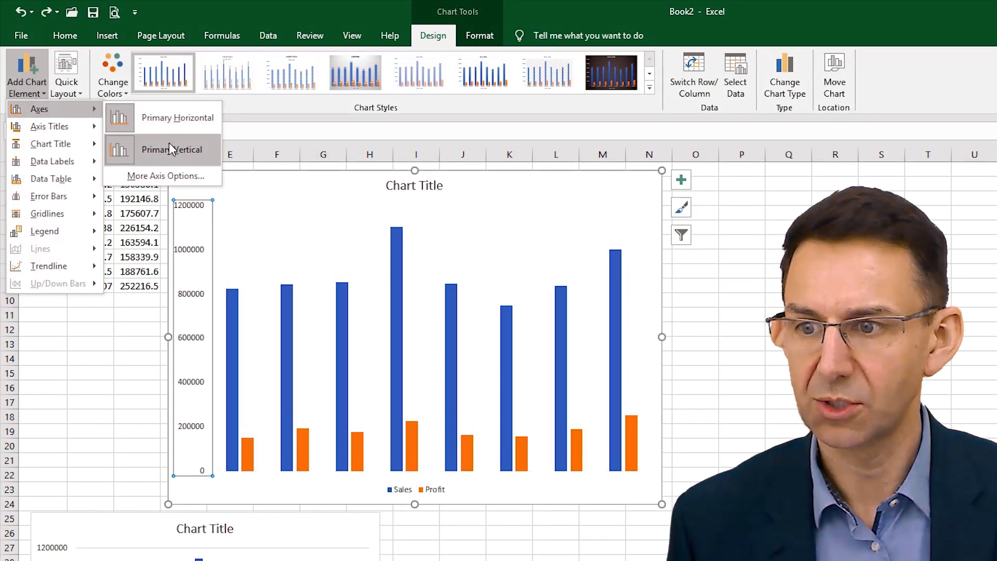
key(Escape)
key(Escape)
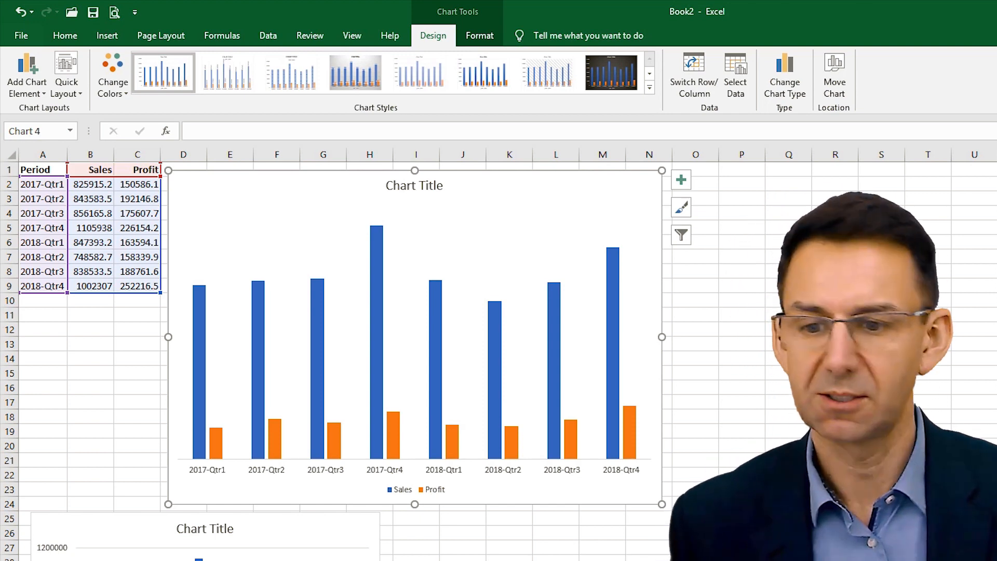
Position the upper chart's legend at the top, using the Top legend option.
click(409, 494)
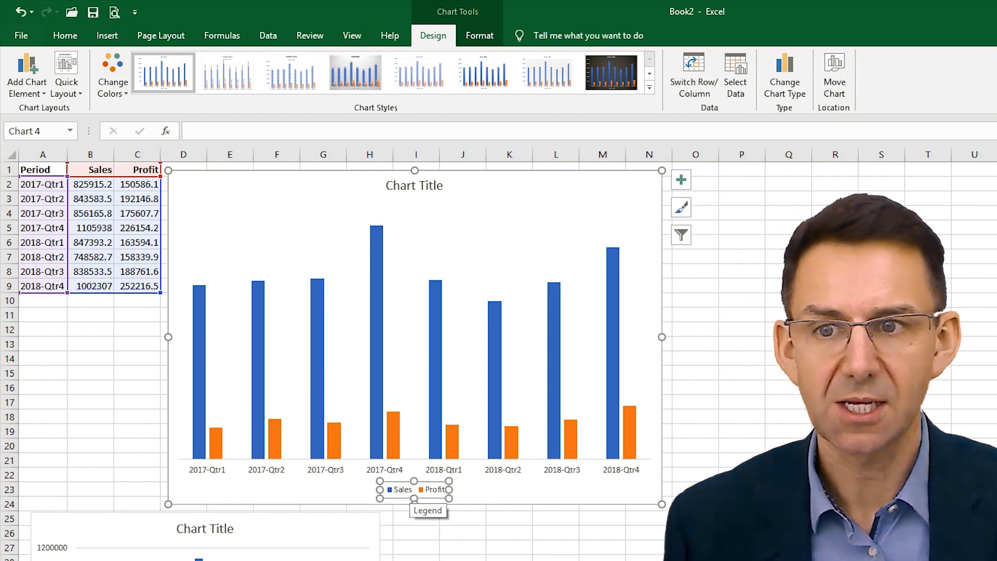
click(38, 88)
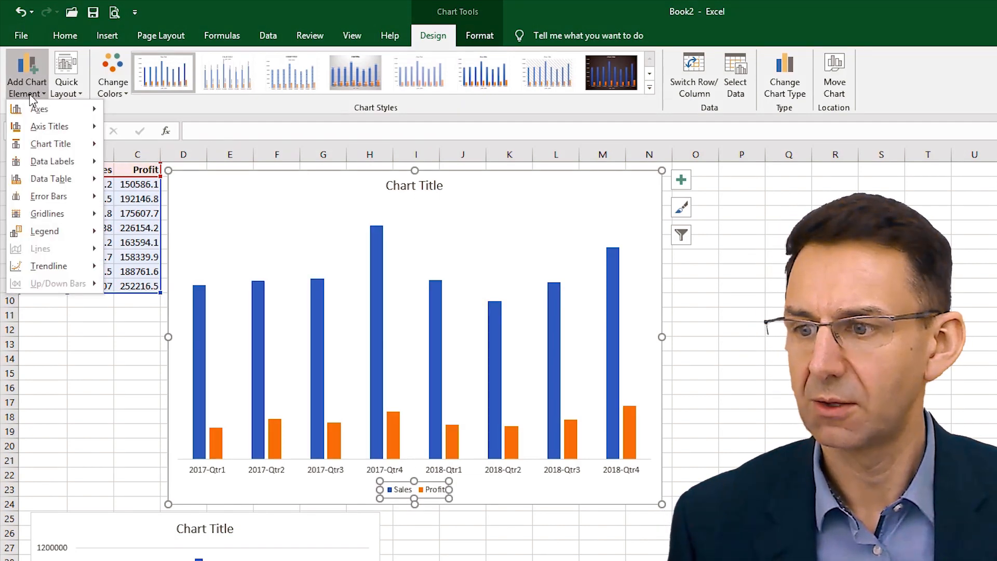
mouse_move(40, 234)
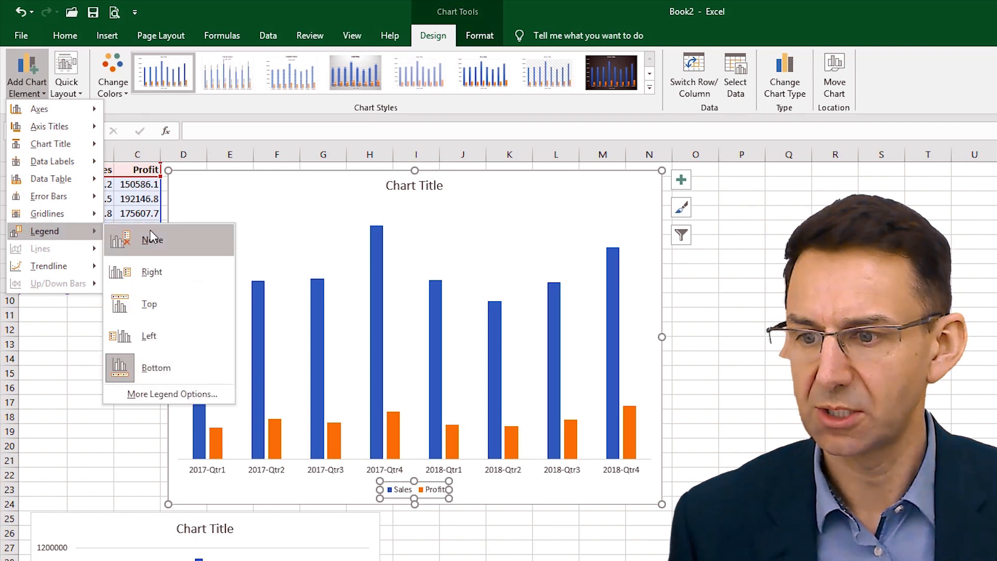
click(150, 304)
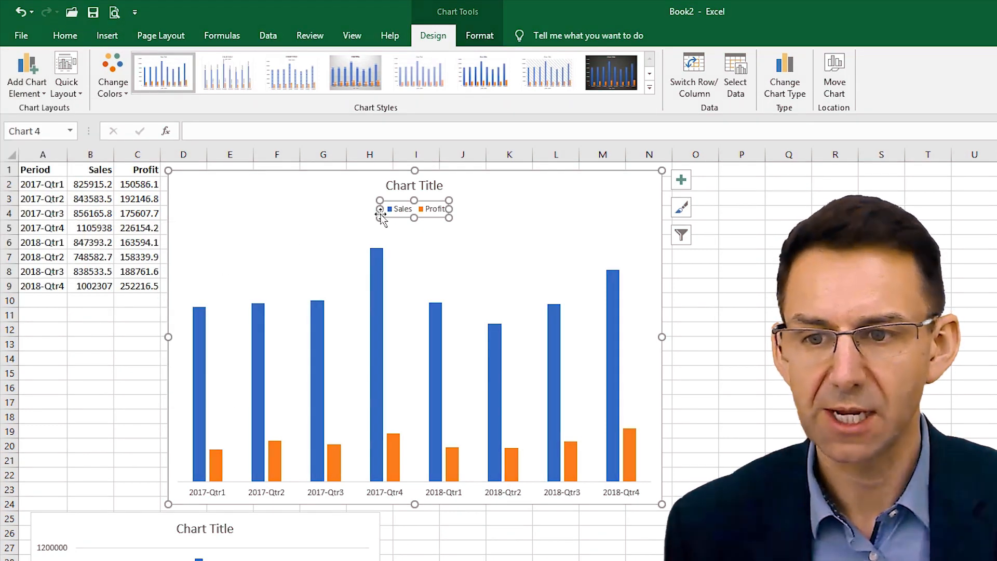
Replace the upper chart's placeholder title with "Sales and Profit".
click(410, 185)
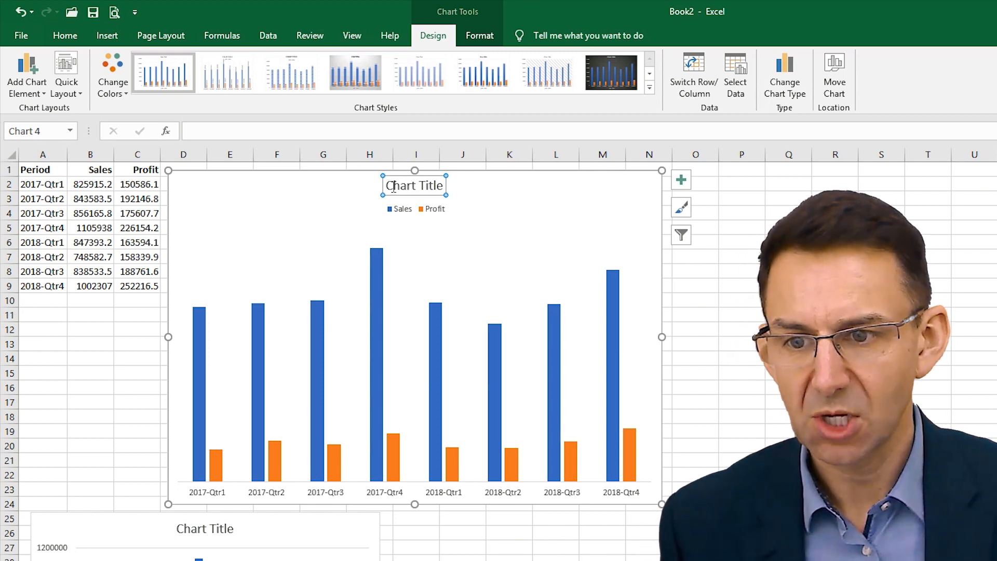
drag(387, 186, 464, 184)
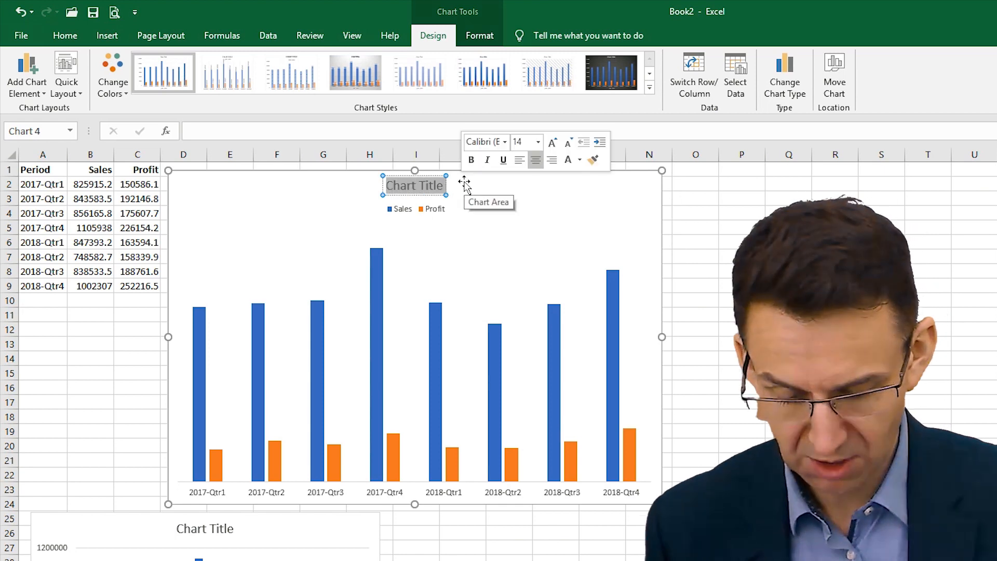
text(Sales and)
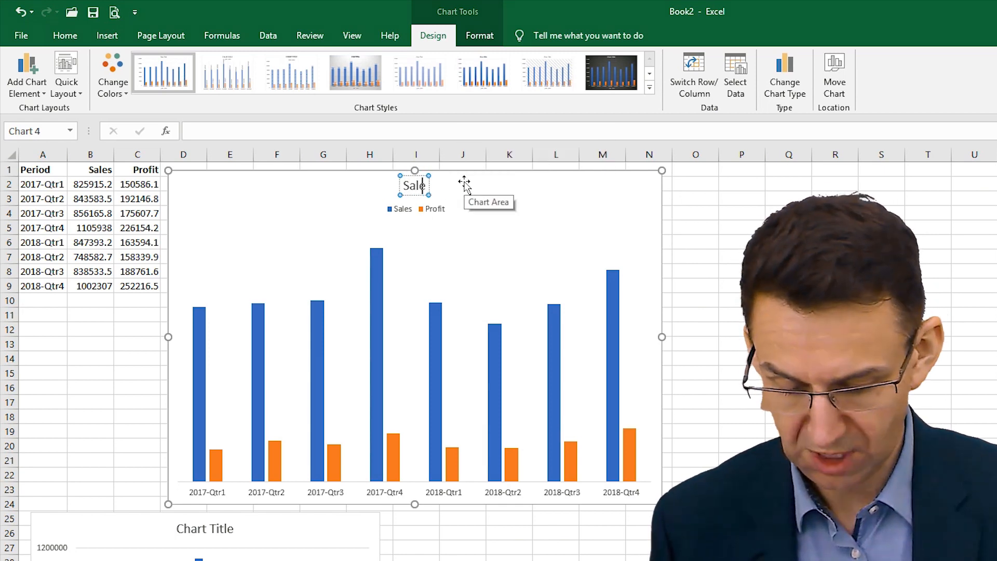
text( Profit)
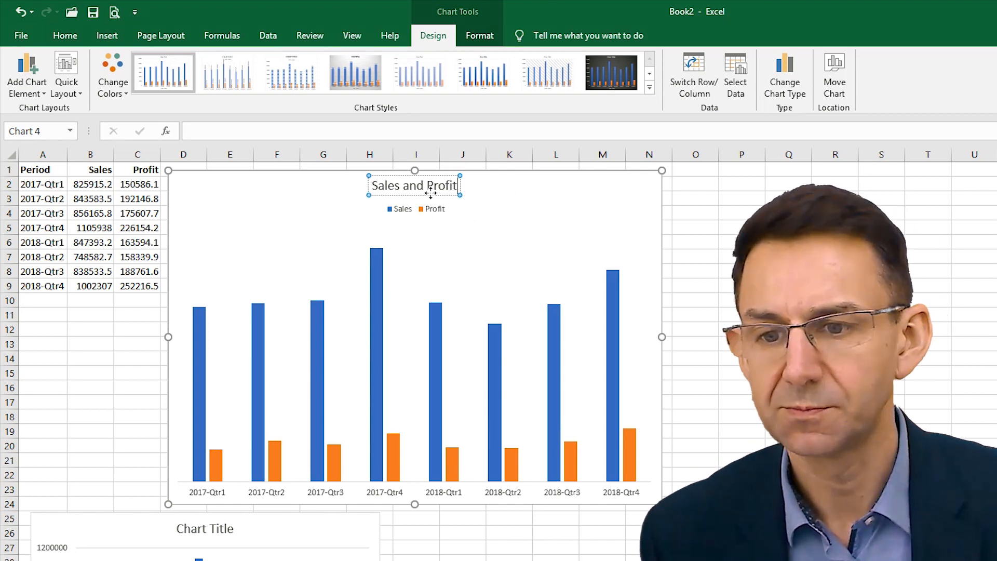
click(497, 207)
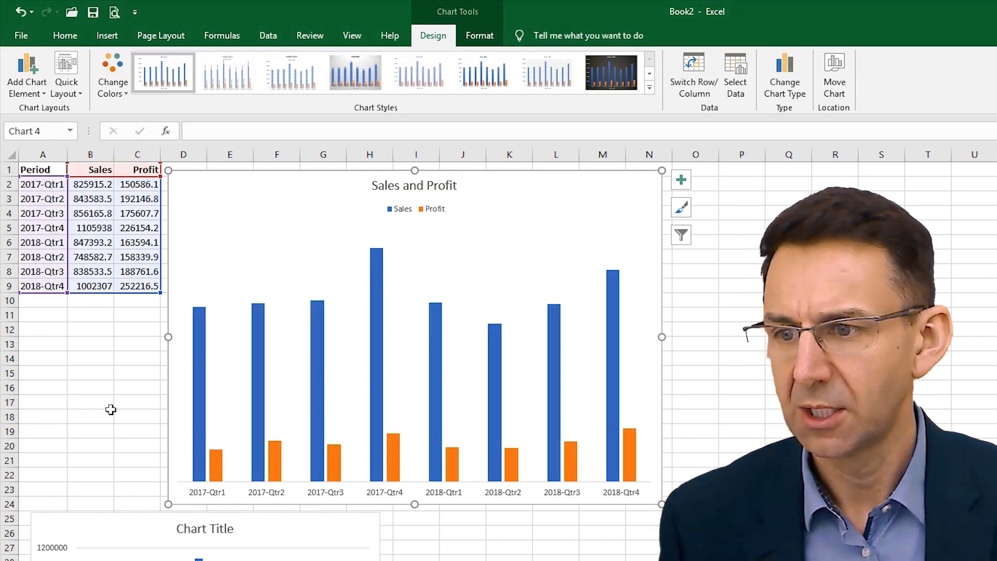
Enter the label "Title" in cell A11 and the text "Company Sales and Profit" in cell B11.
click(52, 316)
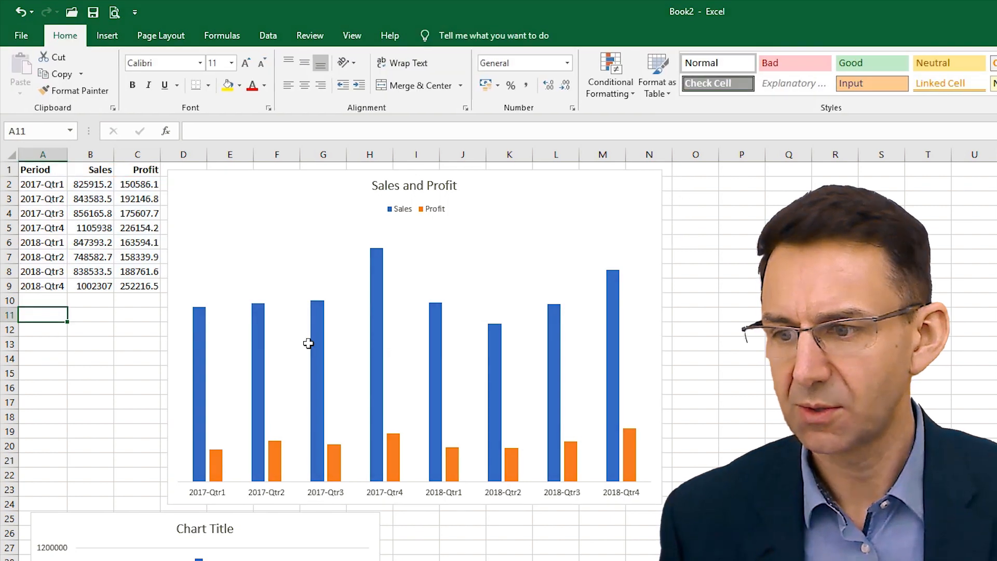
text(title)
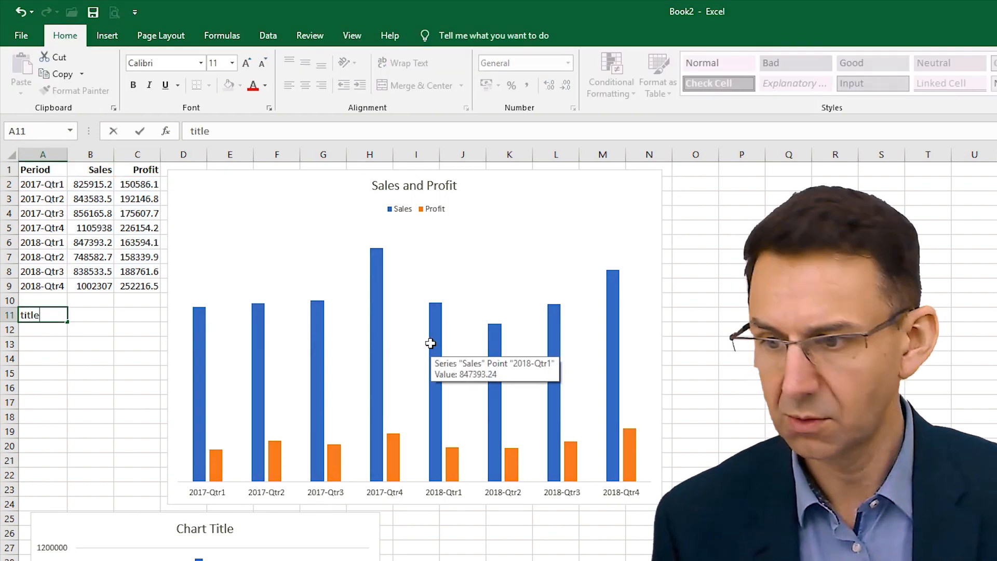
key(Tab)
text(C)
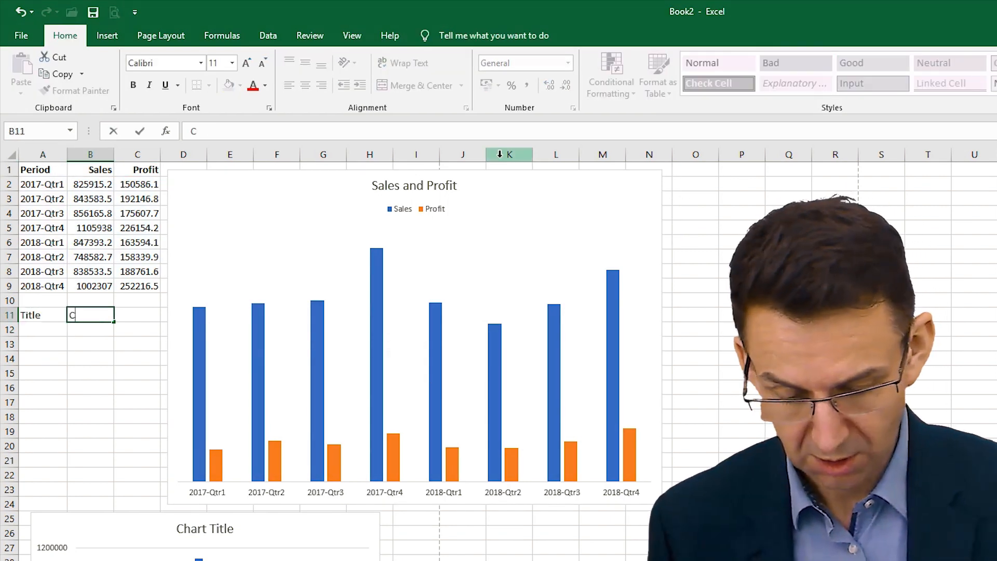
text(ompany Sal)
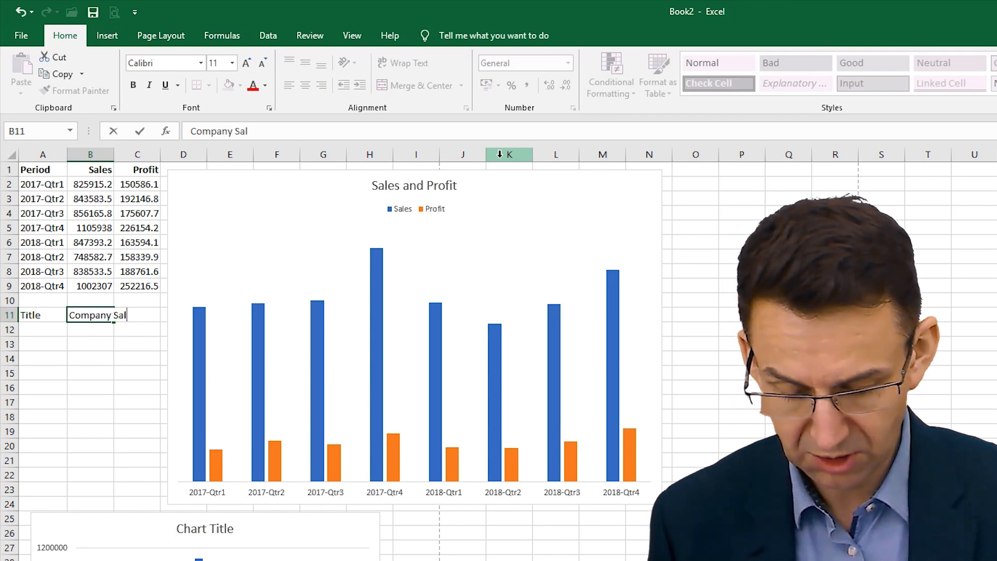
text(es and Prof)
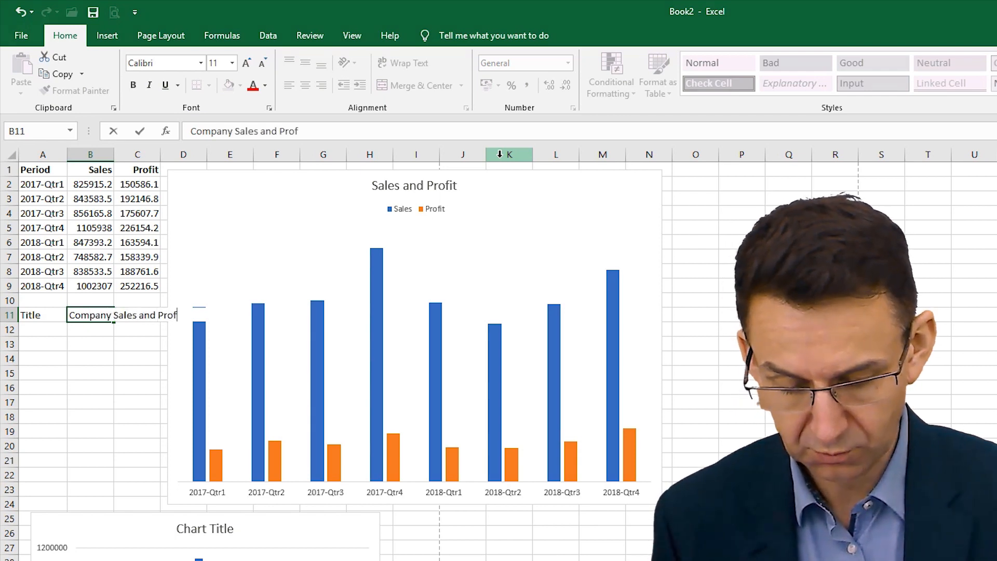
text(it)
key(Return)
key(Up)
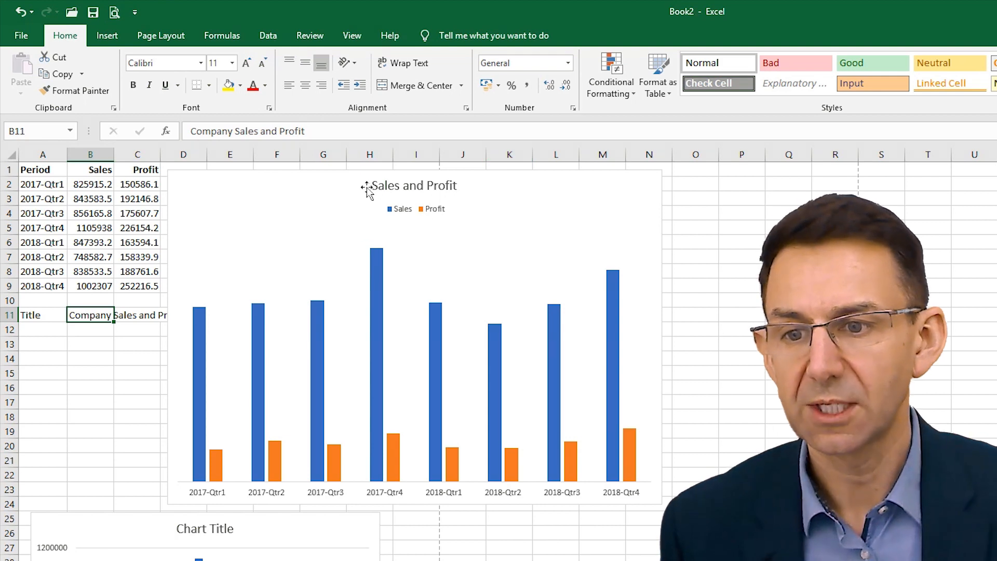
Link the upper chart's title to cell B11 and move the title to the middle of the chart.
click(387, 188)
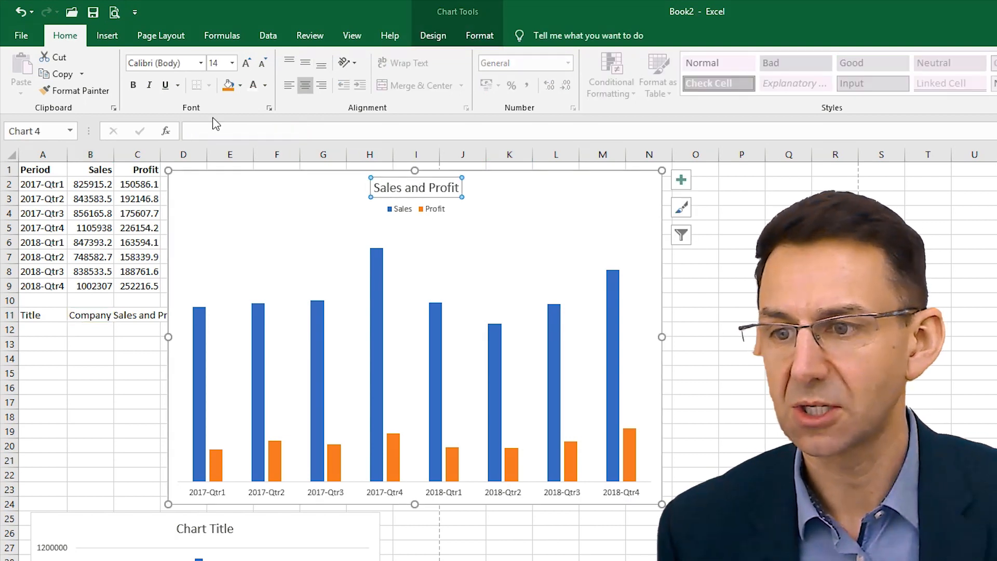
click(189, 130)
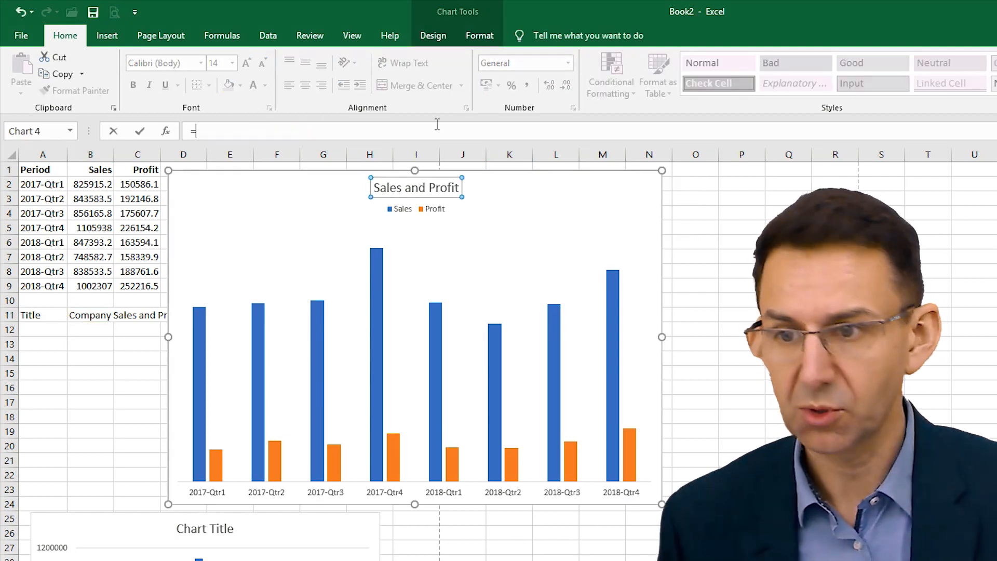
text(=)
click(81, 315)
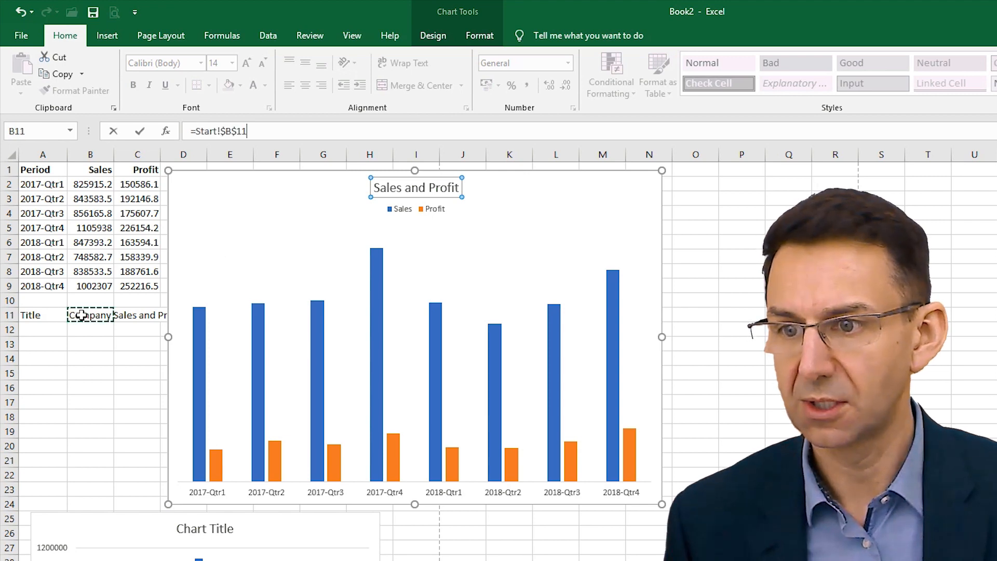
key(Return)
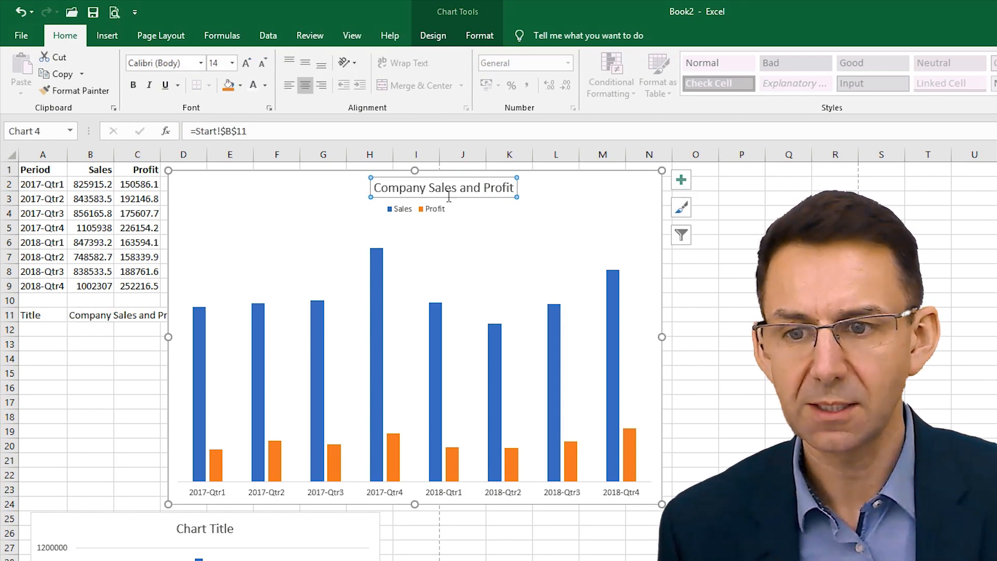
drag(447, 197, 414, 197)
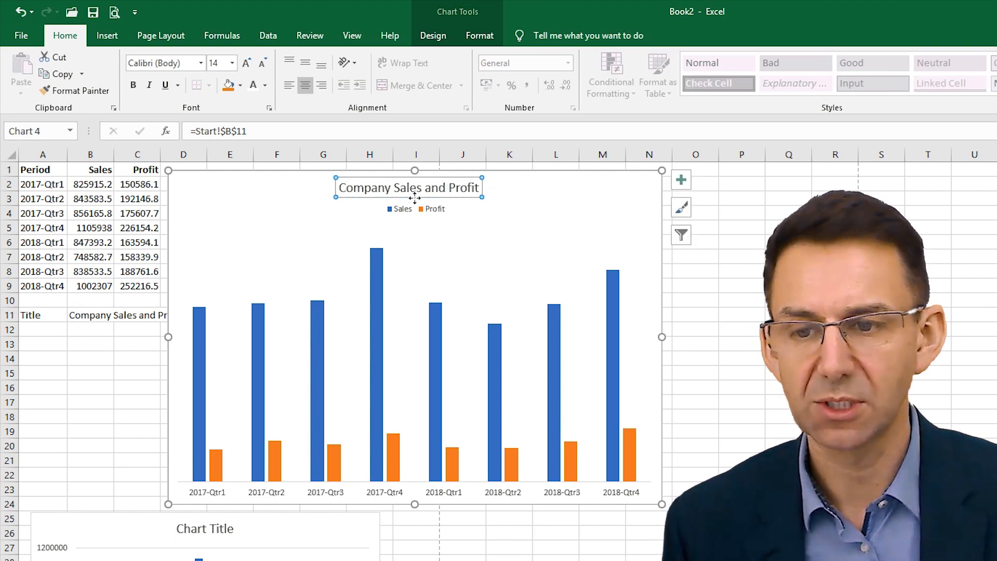
Change the title text in cell B11 to "Company x Sales and Profit".
click(101, 314)
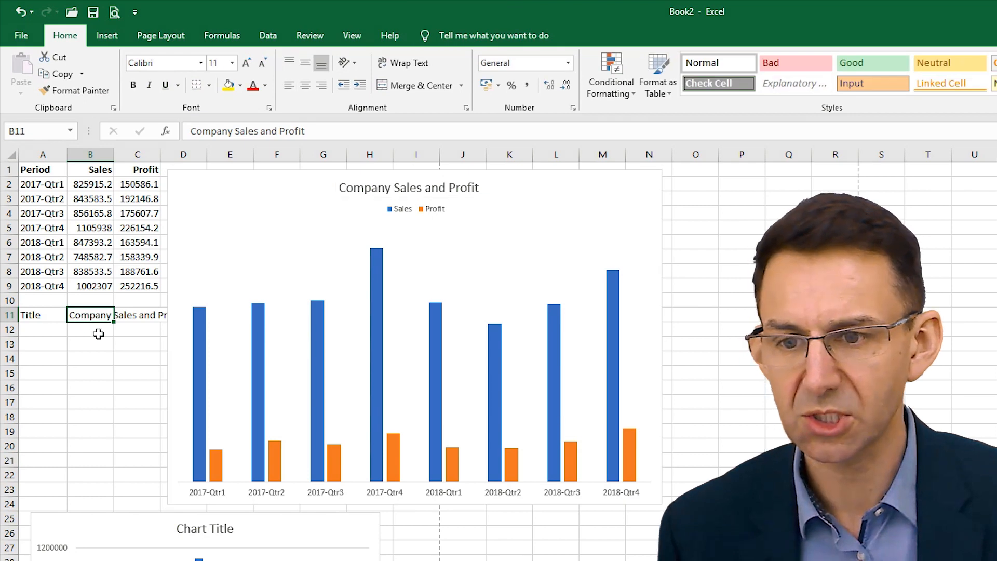
key(F2)
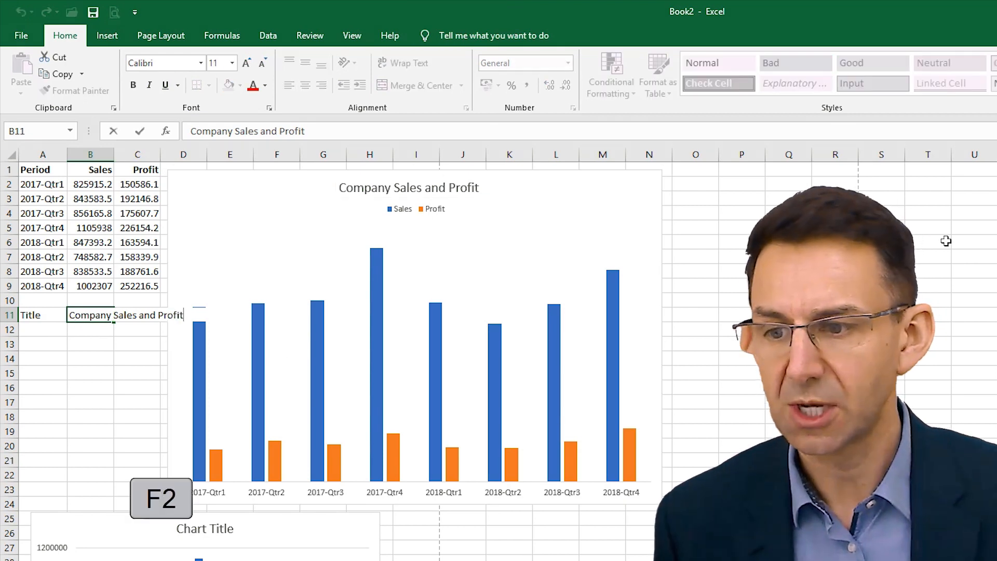
key(ctrl+Left)
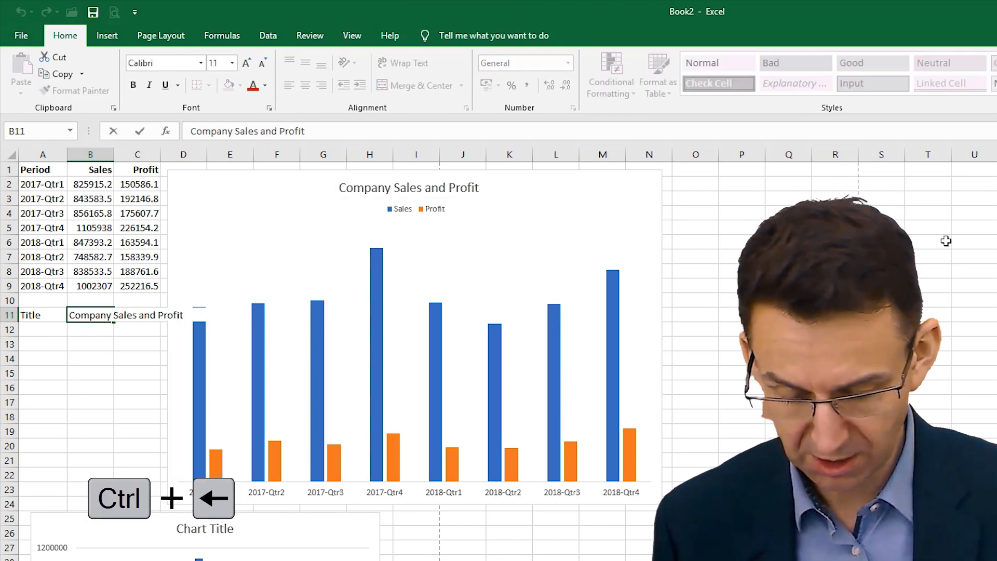
key(ctrl+Left)
key(ctrl+Left)
text(x)
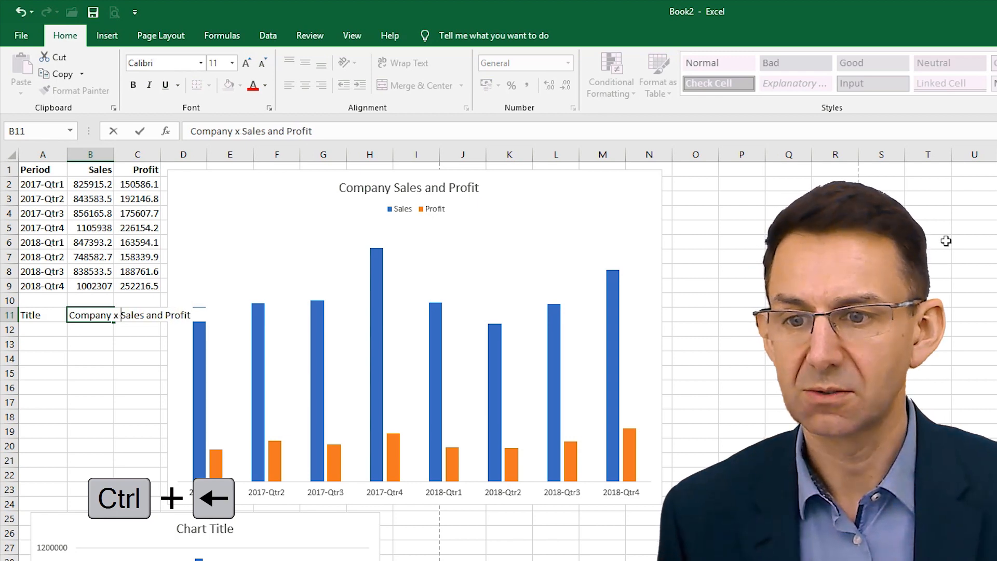
key(Return)
key(Up)
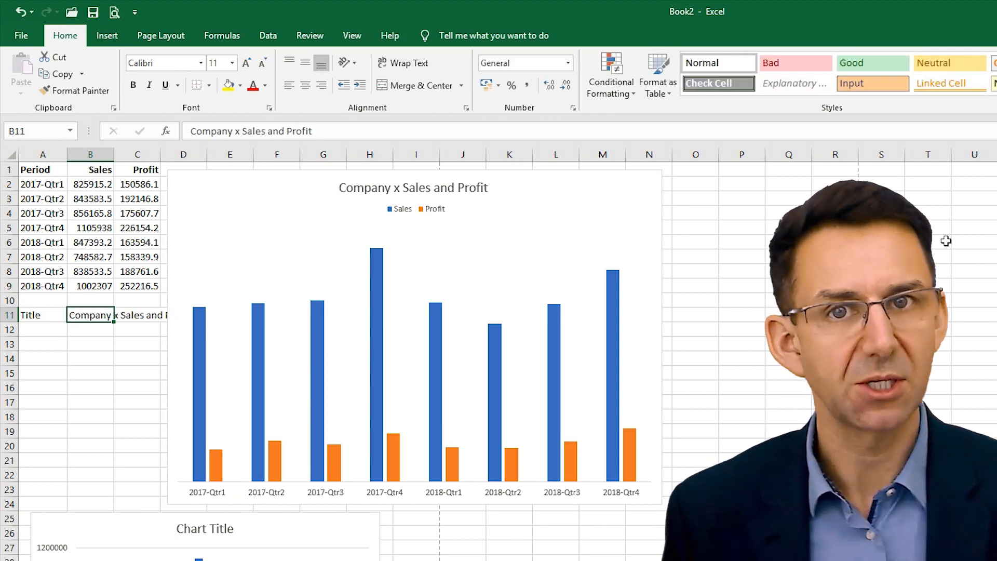
Remove the "x" from the title text in cell B11.
key(F2)
key(ctrl+Left)
key(BackSpace)
key(BackSpace)
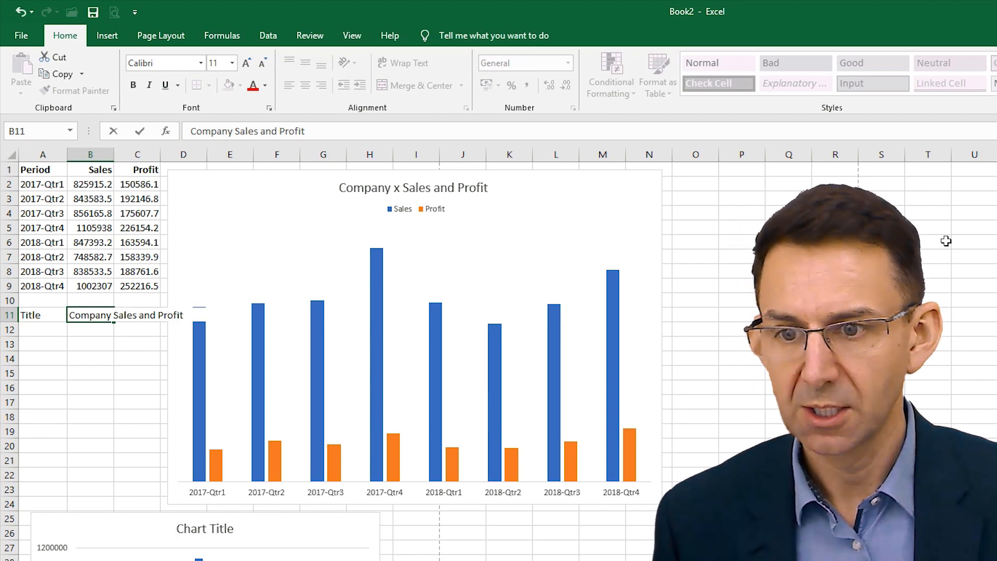
key(Return)
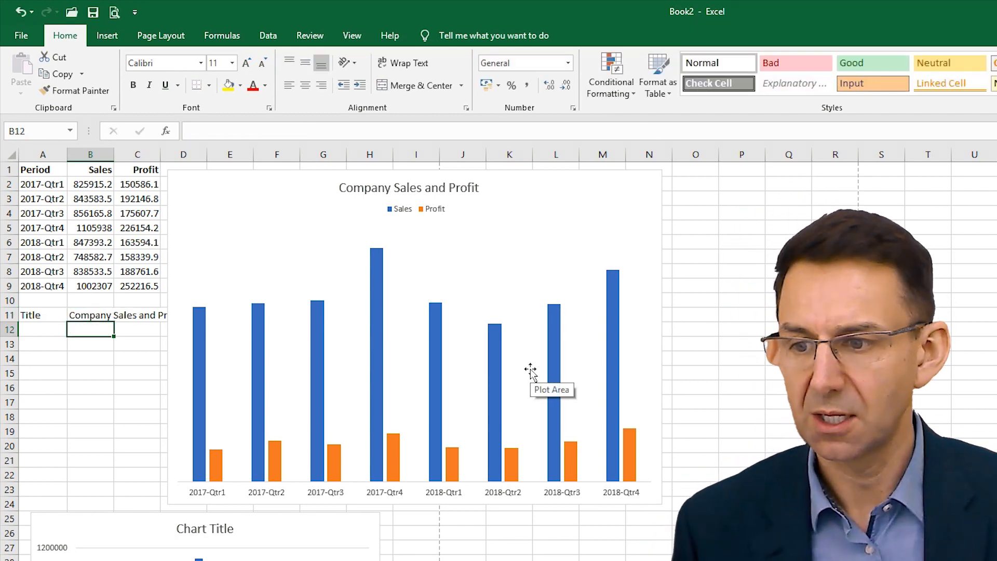
Delete the word "Company" from cell B11, leaving the title text "Sales and Profit".
key(Up)
key(F2)
key(Home)
key(ctrl+shift+Right)
key(BackSpace)
key(Return)
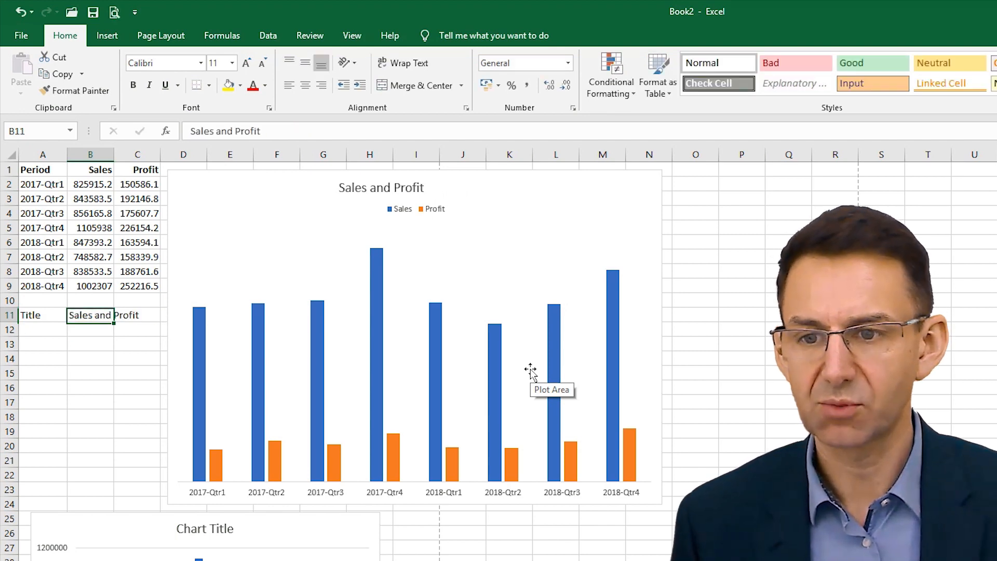
Enlarge the upper chart's title to font size 24, make it bold and centre it above the columns.
click(409, 198)
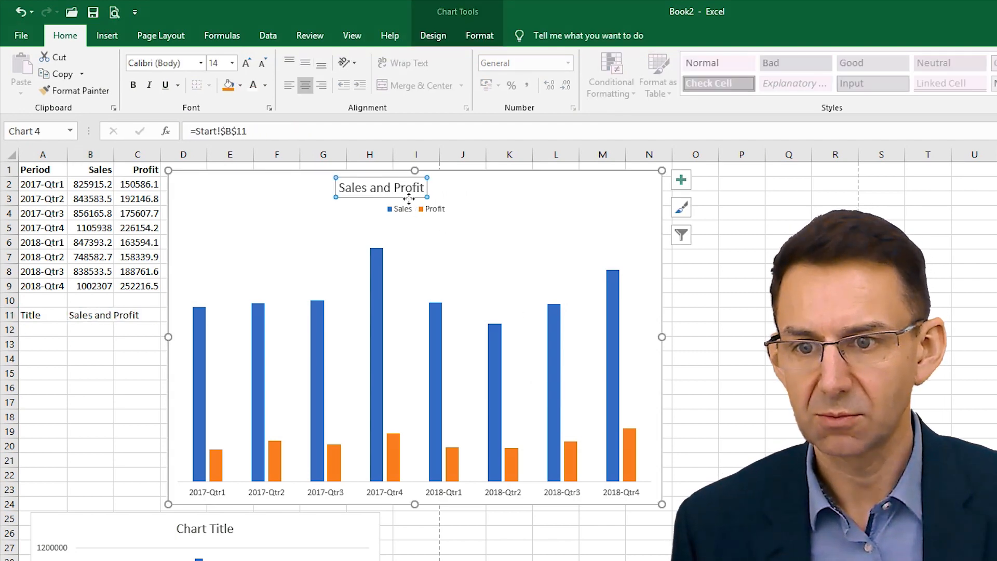
drag(409, 198, 437, 200)
click(247, 63)
click(247, 64)
click(247, 63)
click(248, 63)
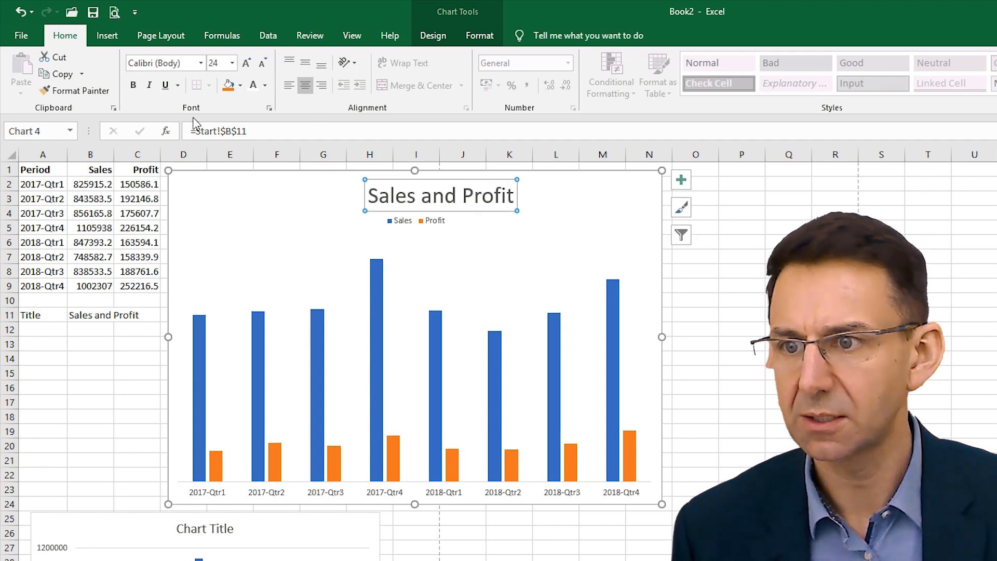
click(133, 85)
drag(436, 179, 409, 177)
Format the upper chart's legend as bold at font size 10.5 and move it closer to the title.
click(415, 223)
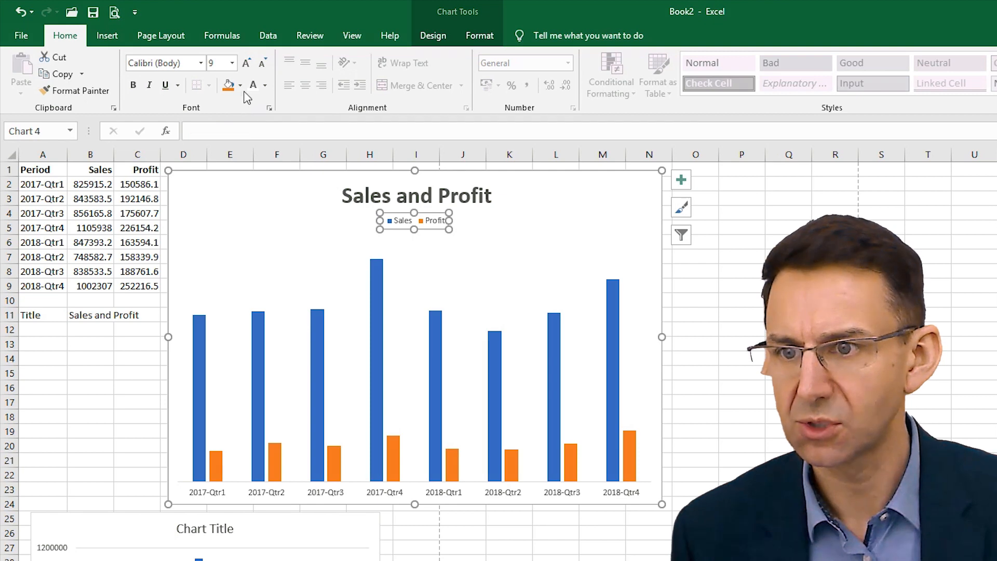
click(245, 64)
click(246, 63)
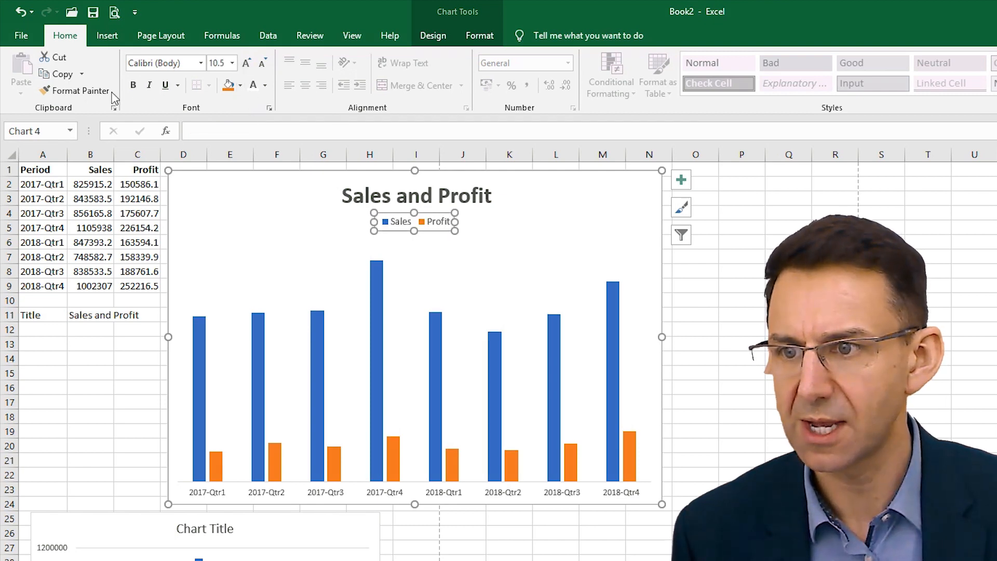
click(133, 85)
drag(426, 229, 425, 222)
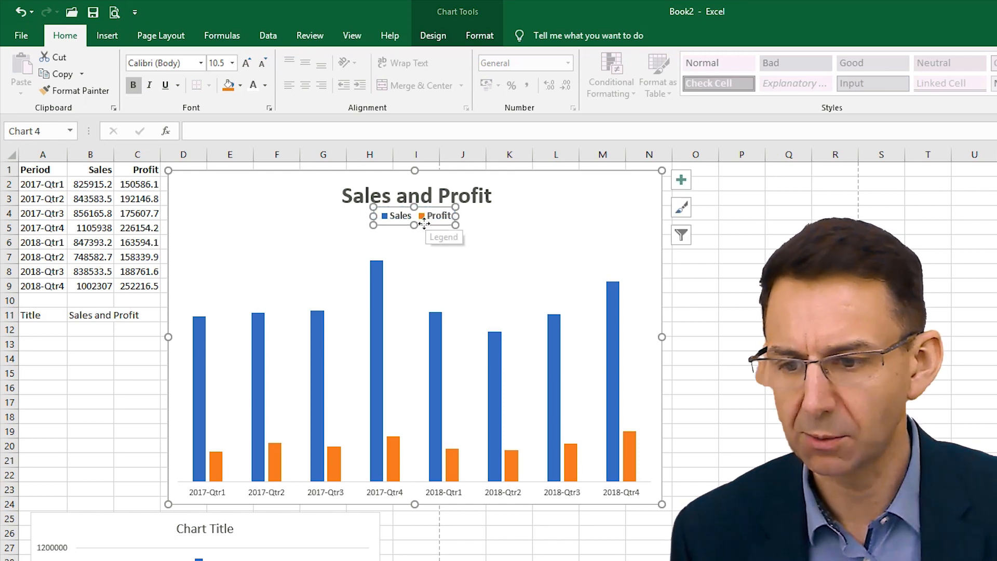
Make the upper chart's horizontal axis labels bold at font size 11.
click(566, 214)
click(480, 35)
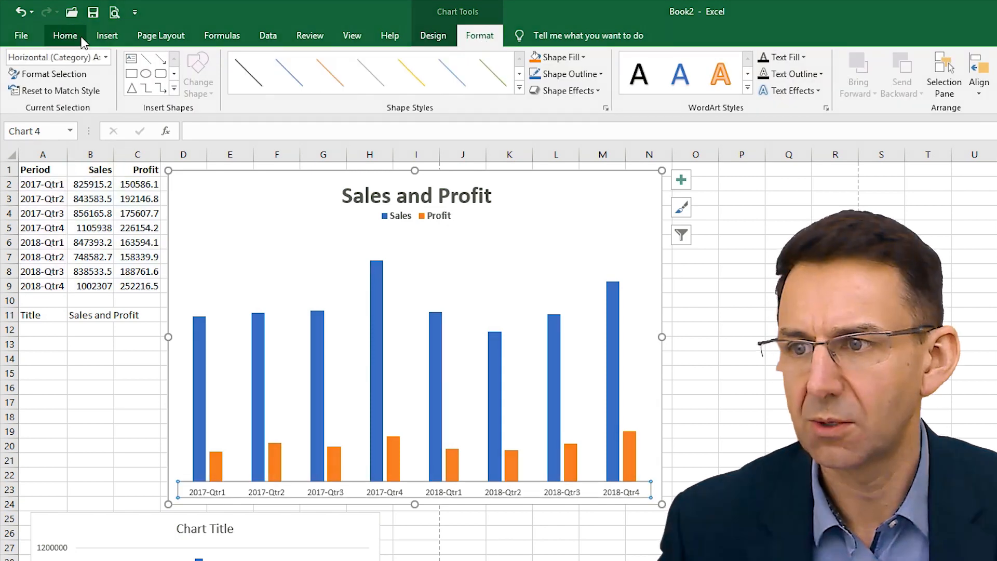
click(80, 37)
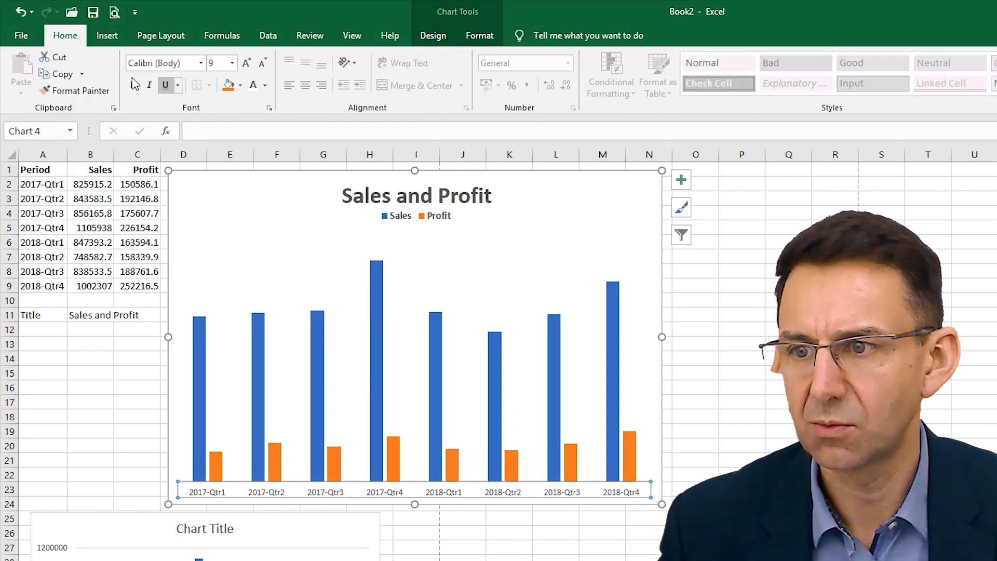
click(133, 86)
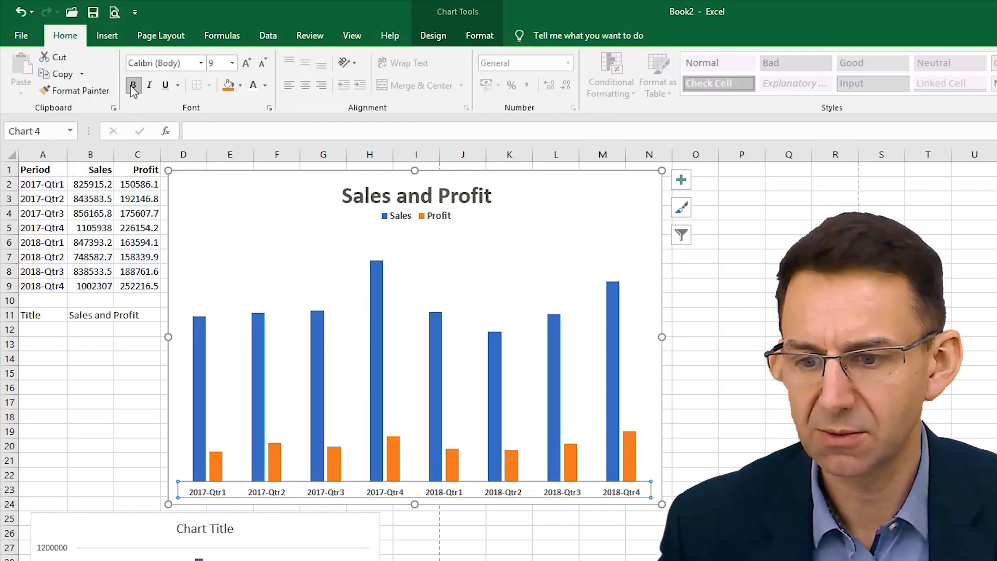
click(246, 65)
click(246, 64)
click(247, 64)
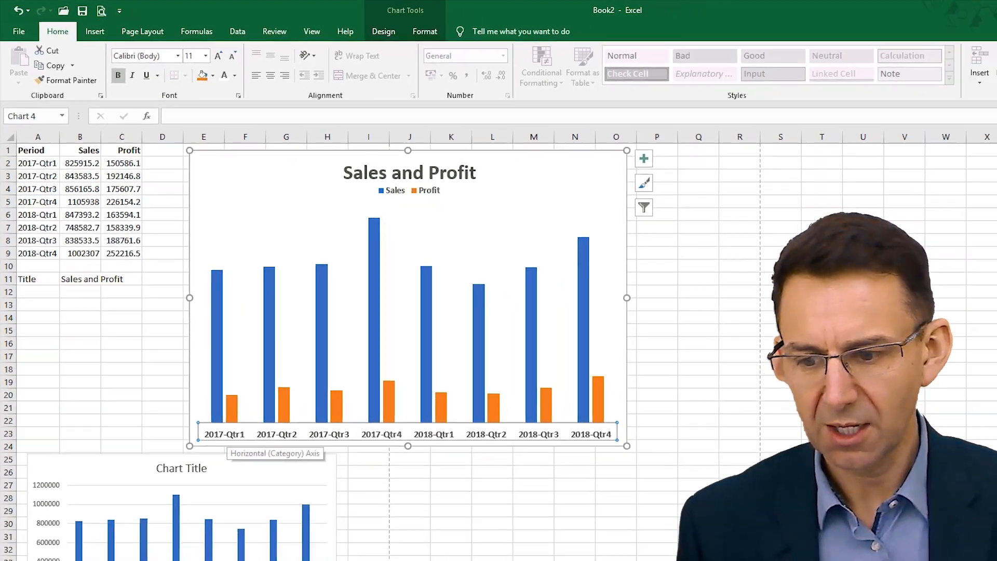
Try wrapping the period label in cell A2 onto two lines with a narrower column A and taller row 2, and undo it.
key(ctrl+1)
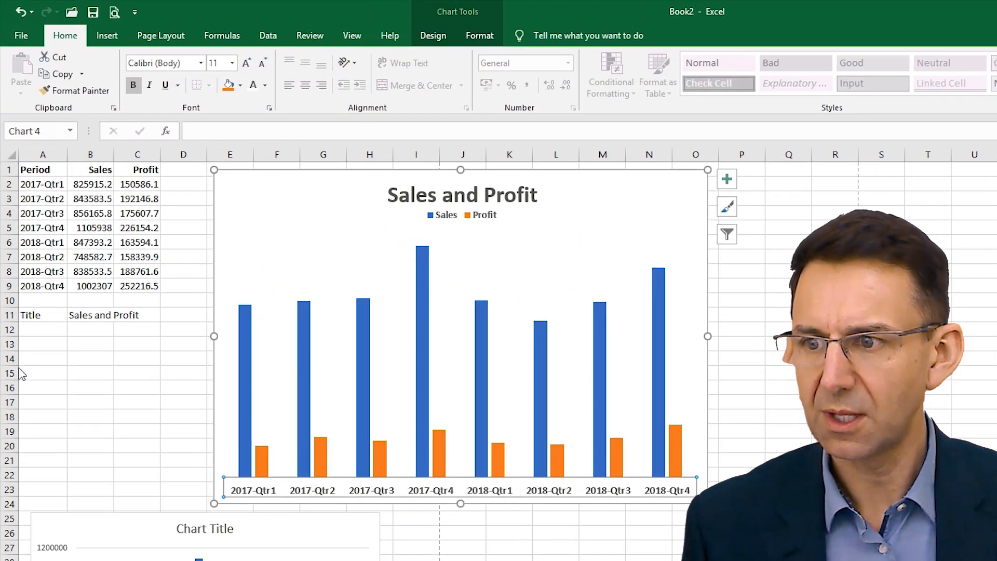
click(52, 181)
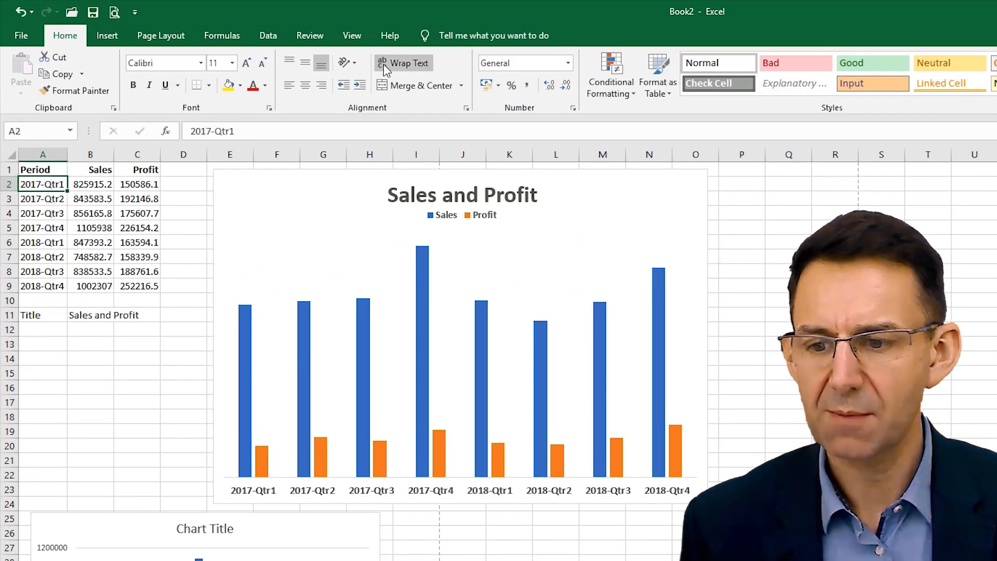
drag(67, 154, 54, 157)
drag(16, 192, 15, 210)
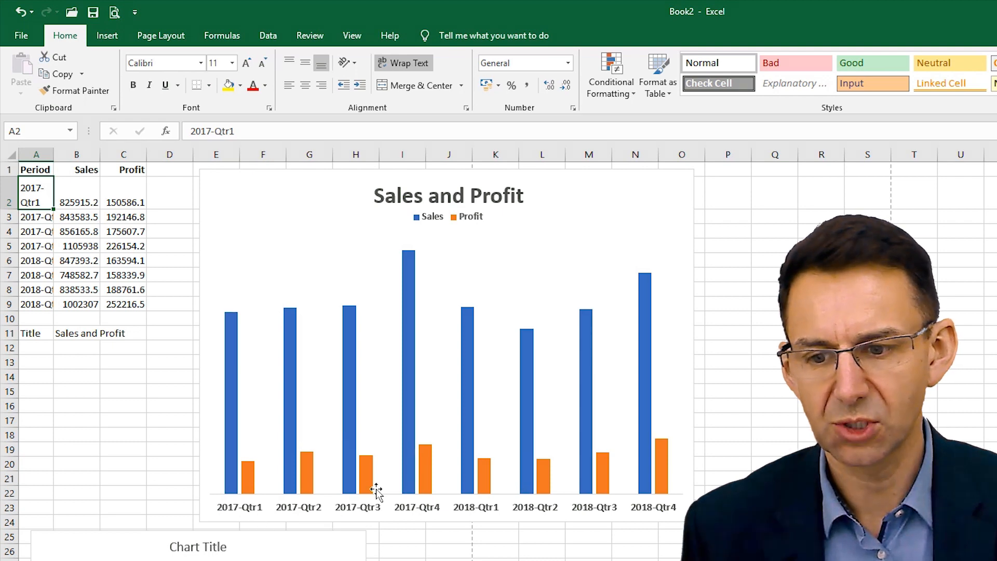
key(ctrl+z)
key(ctrl+z)
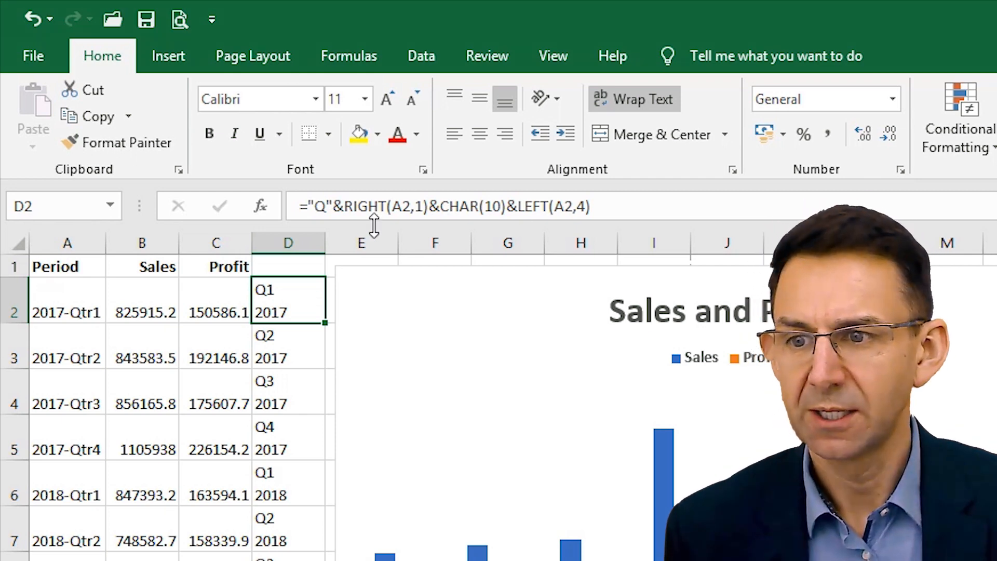
Examine the parts of the two-line label formula in cell D2, including CHAR(10), and the label cells below it.
click(338, 210)
drag(333, 210, 343, 213)
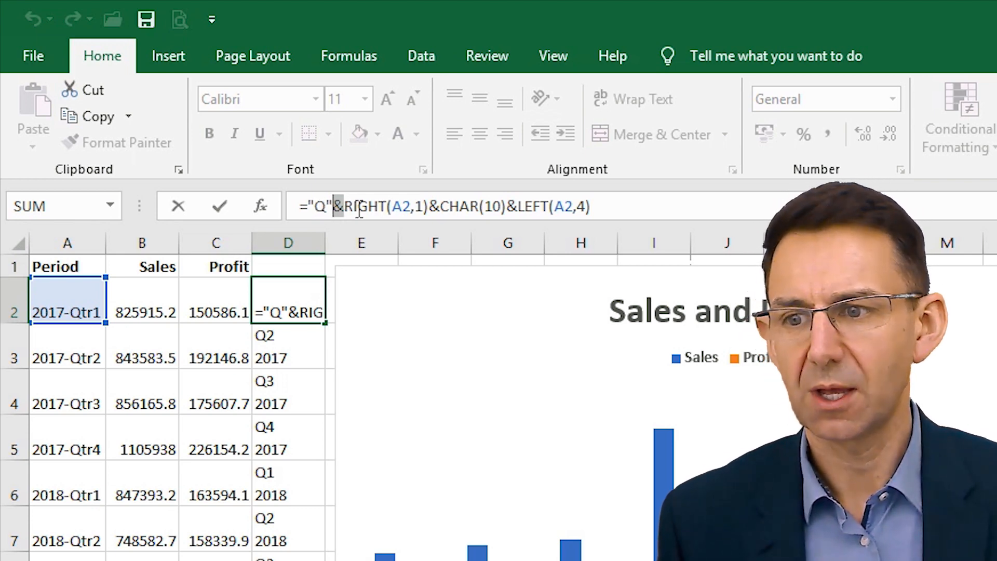
drag(342, 207, 423, 212)
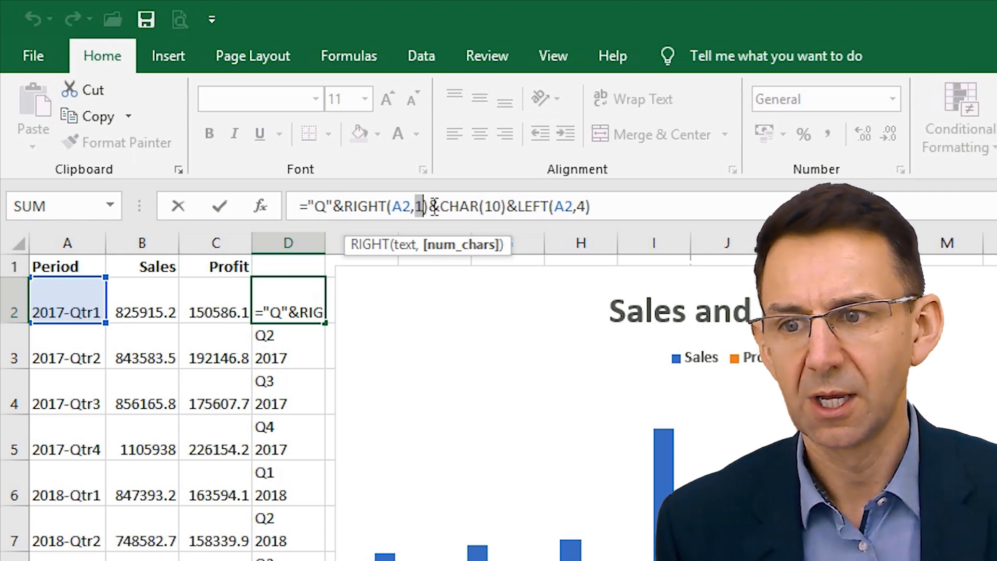
drag(440, 206, 506, 206)
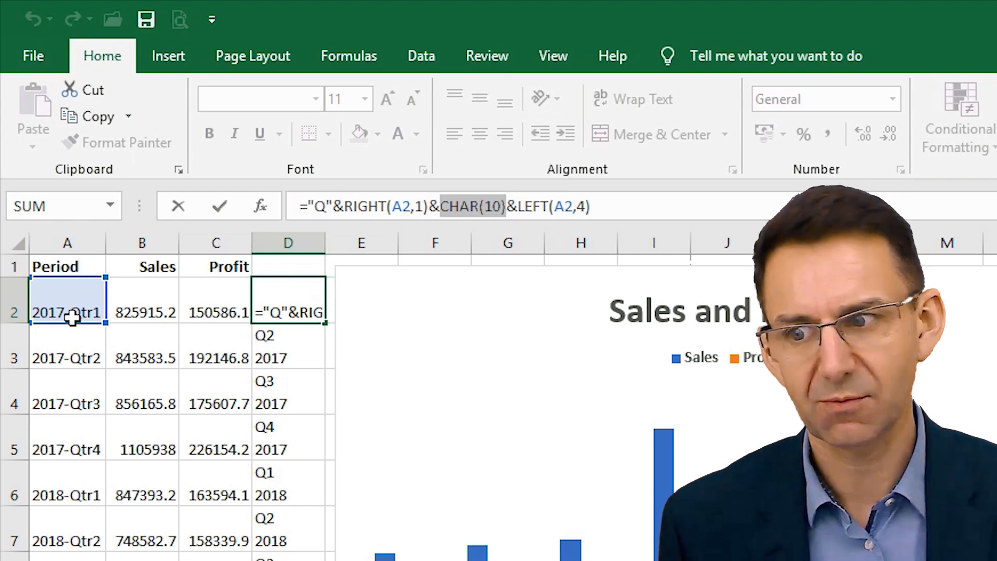
key(Return)
key(Up)
key(Down)
key(Down)
key(Down)
key(Down)
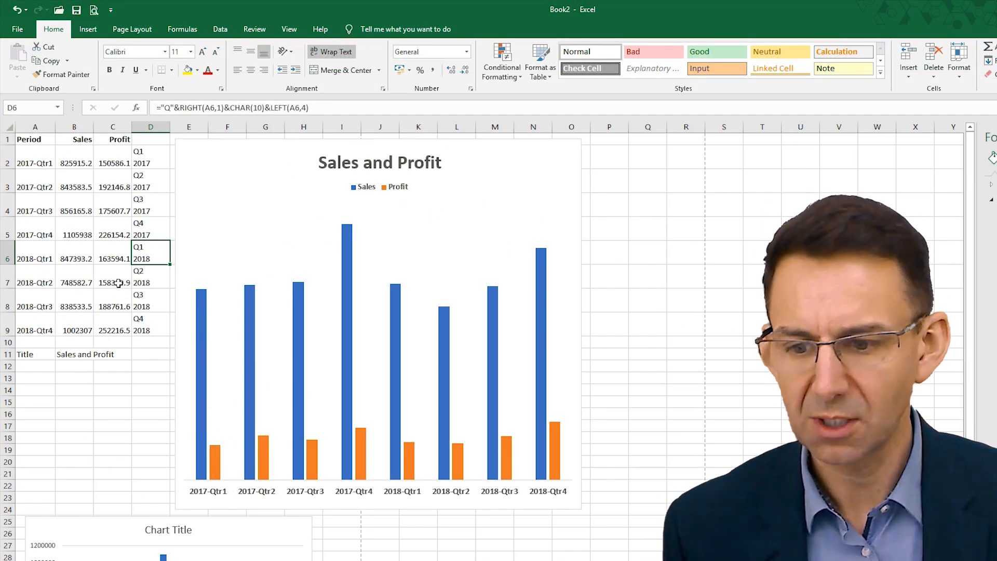
Reduce the upper chart's height to end at about row 12 and move the lower chart up directly beneath it.
click(465, 223)
drag(379, 509, 375, 370)
drag(254, 533, 250, 390)
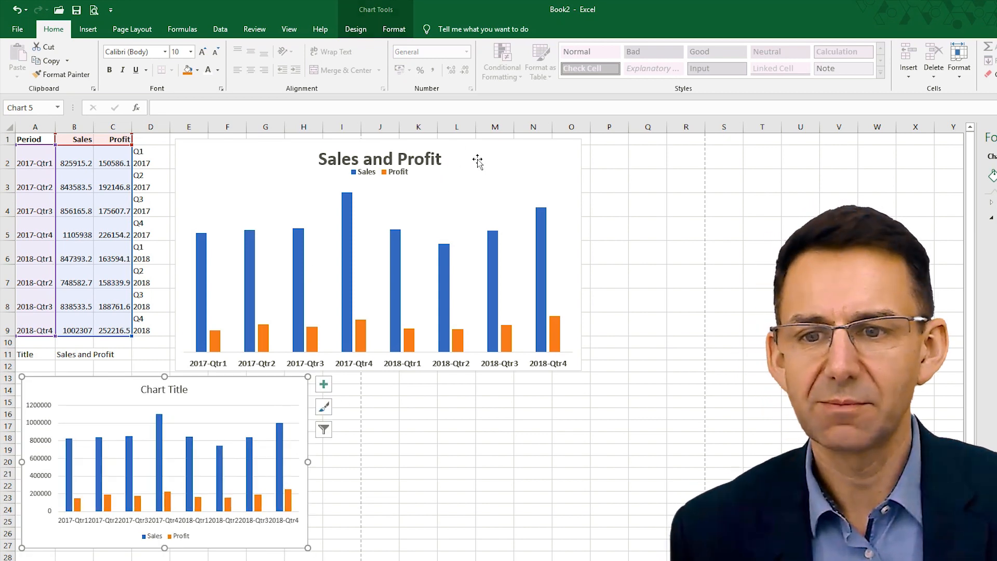
Set the upper chart's horizontal axis labels to the range D2:D9 and shorten the plot area so both label lines fit.
click(457, 165)
click(358, 30)
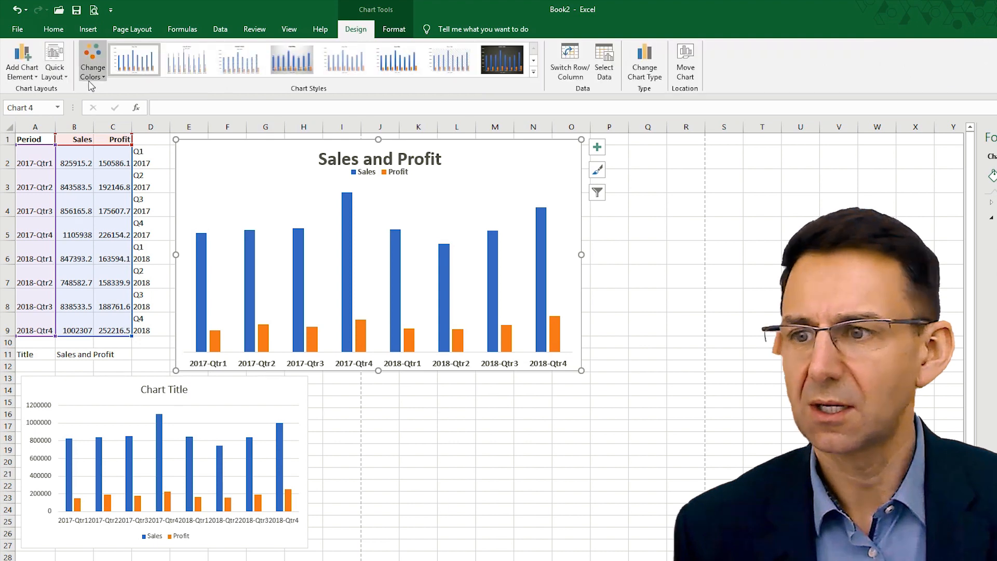
click(606, 67)
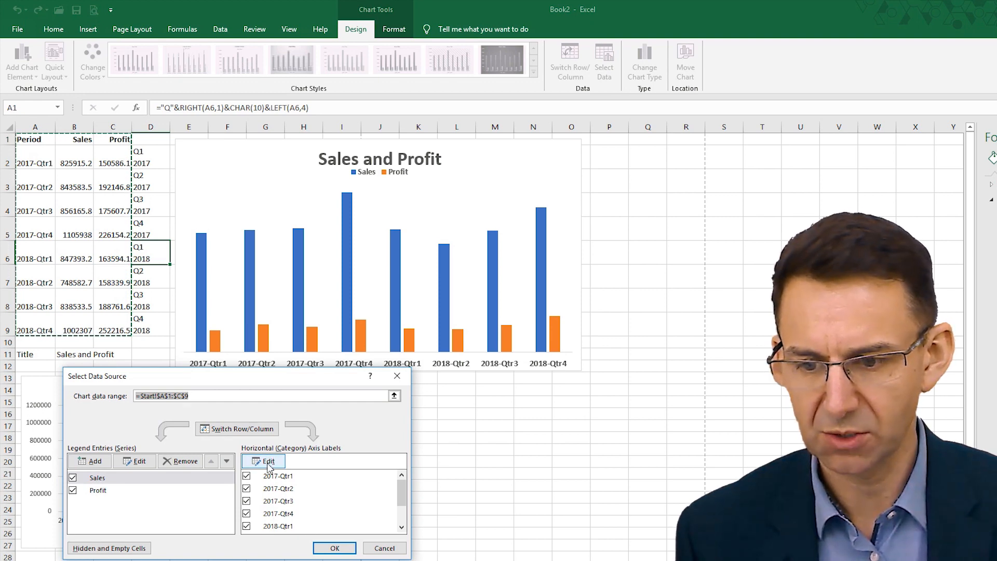
click(267, 461)
drag(145, 156, 148, 331)
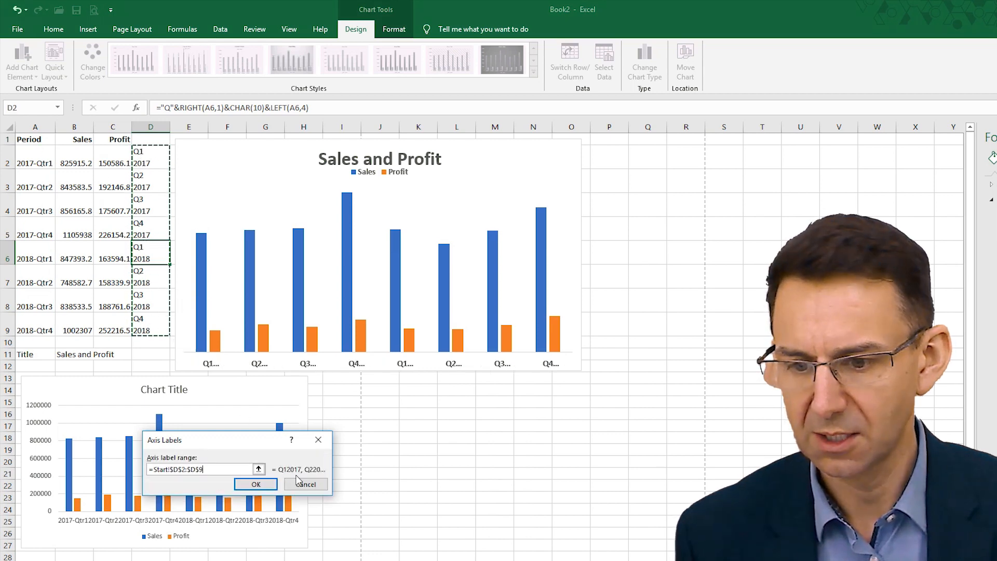
click(268, 484)
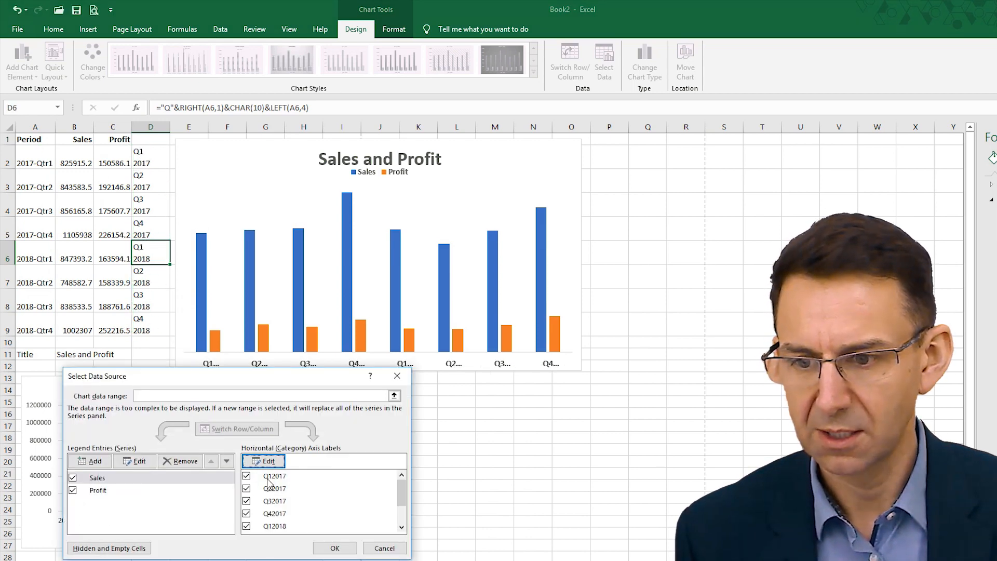
click(333, 547)
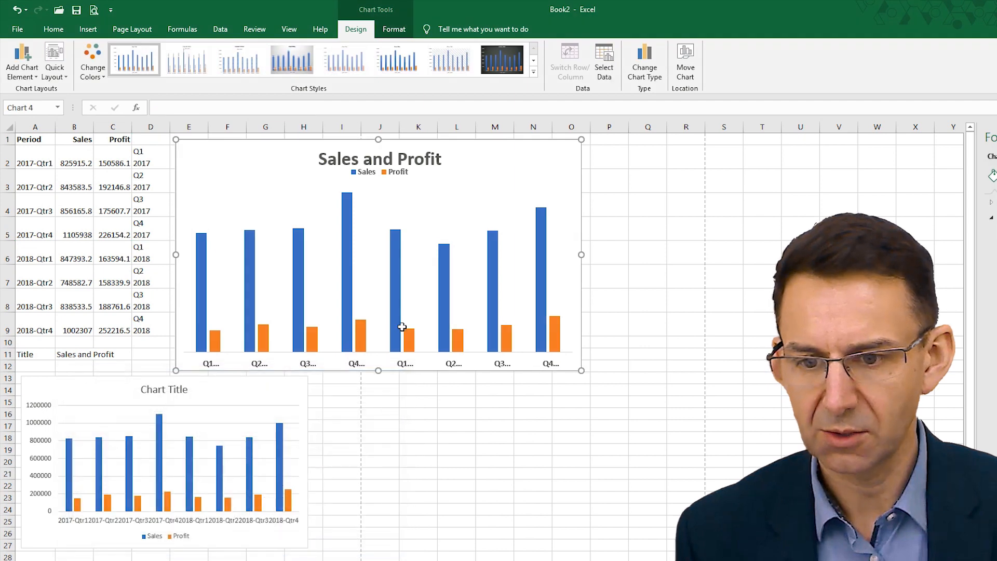
click(379, 354)
drag(378, 352, 379, 336)
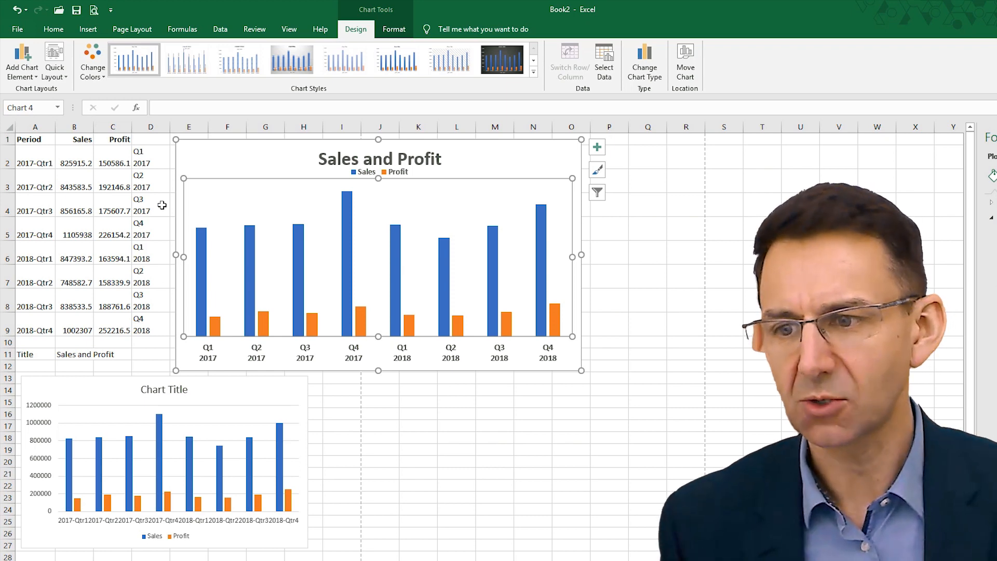
Try inserting a manual line break after 2017 in the period label in cell A3, and undo it.
click(162, 165)
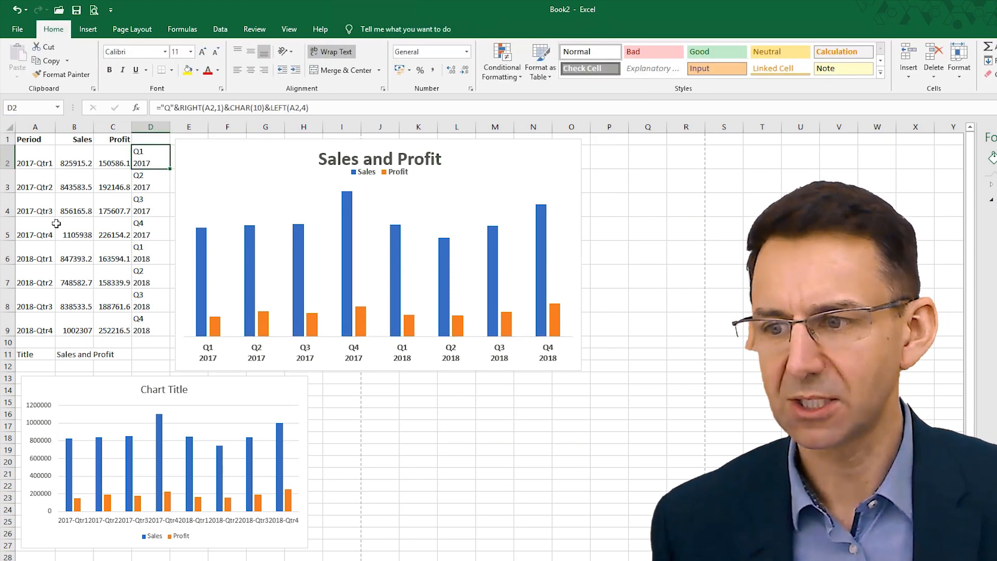
click(42, 184)
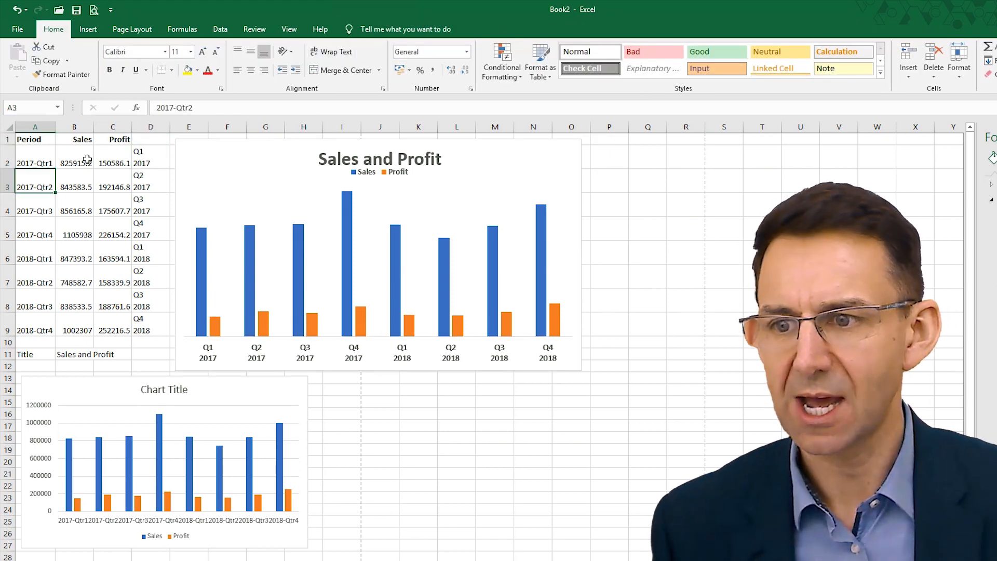
click(176, 109)
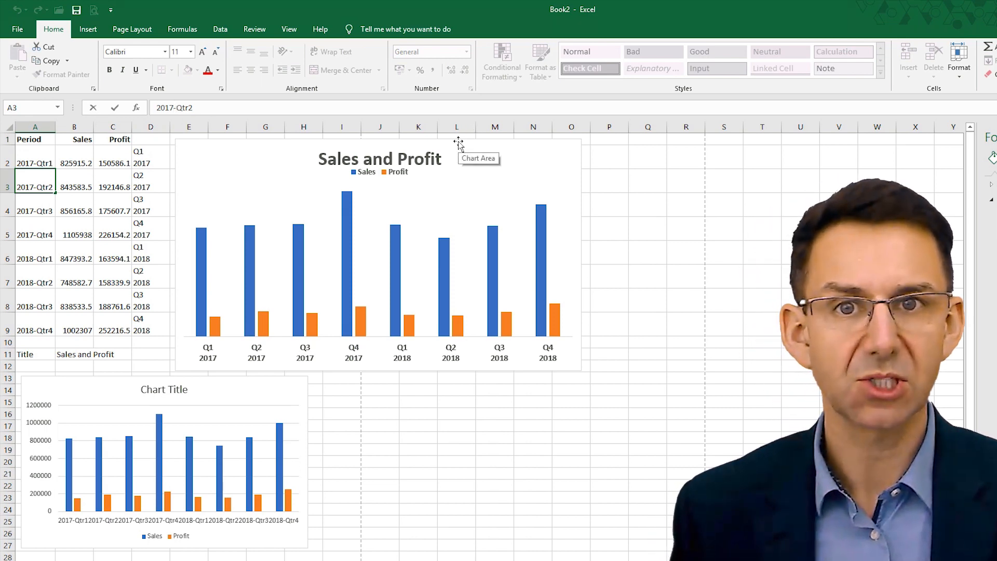
key(BackSpace)
key(BackSpace)
key(BackSpace)
key(BackSpace)
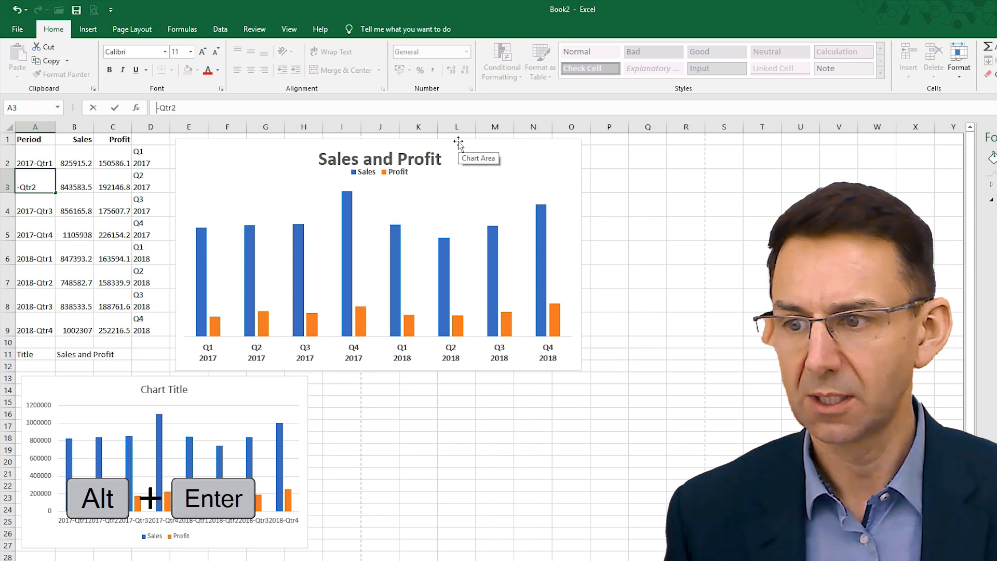
text(2017)
key(alt+Return)
key(ctrl+Return)
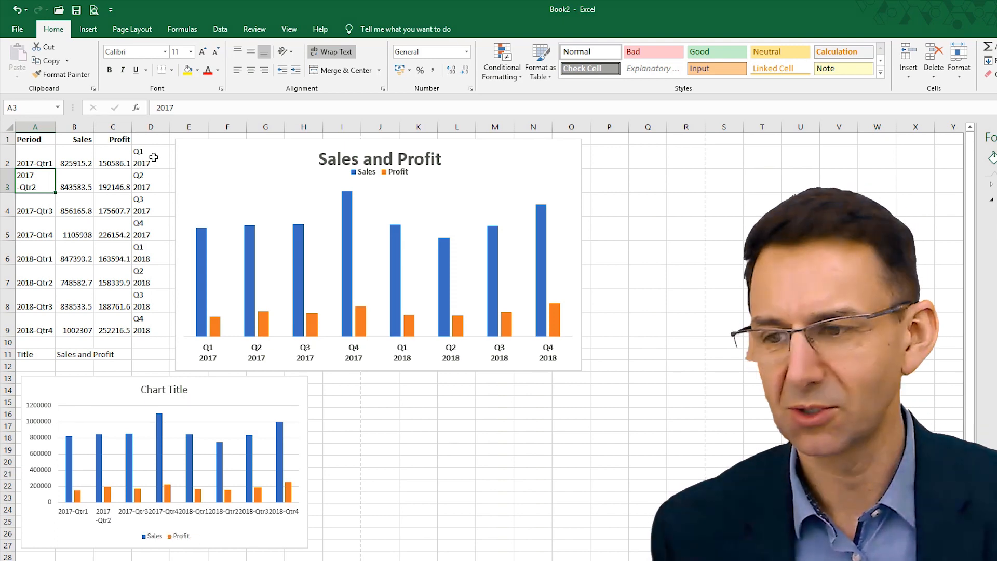
click(20, 12)
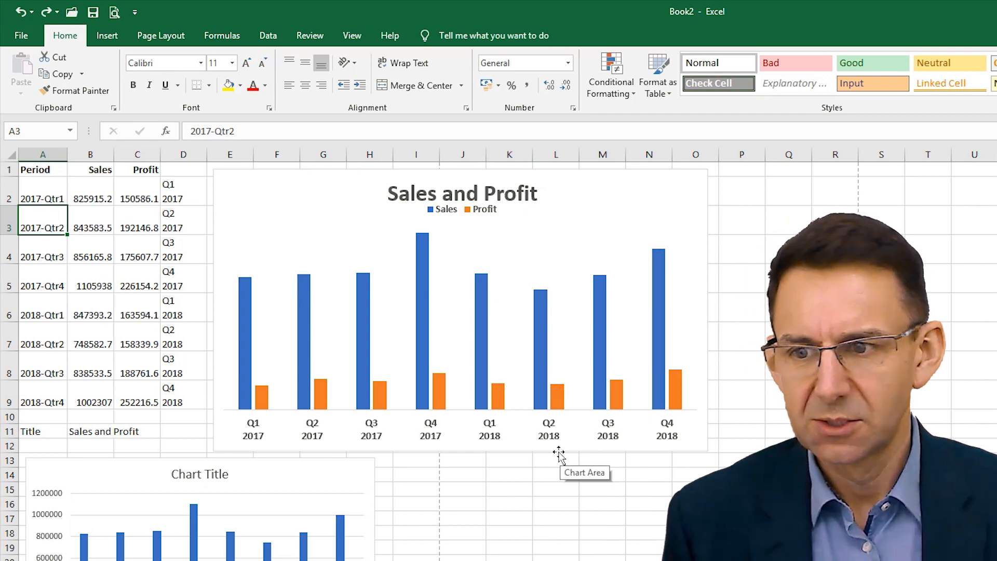
Add Inside End data labels to the columns of the upper chart.
click(338, 183)
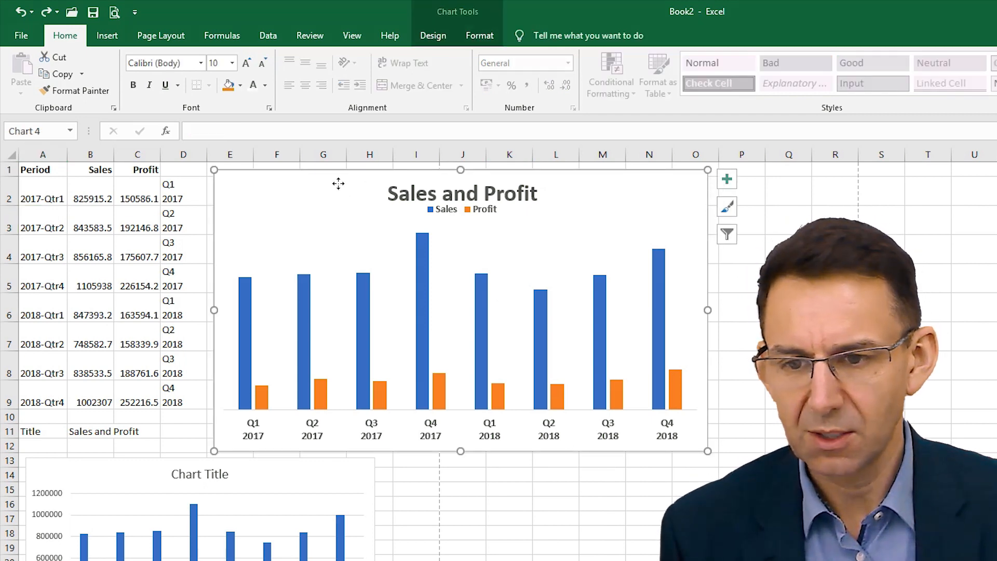
click(433, 35)
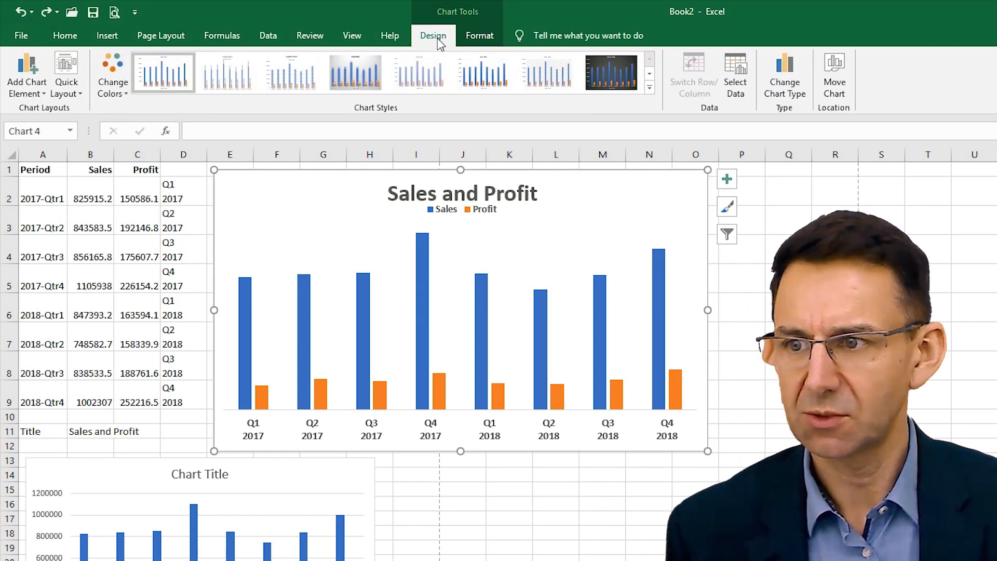
click(39, 93)
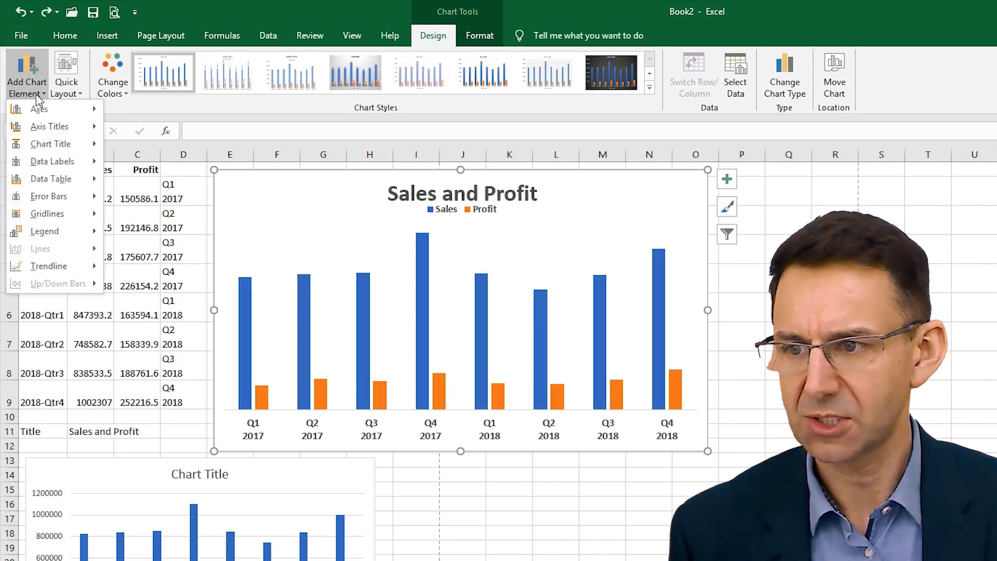
mouse_move(69, 165)
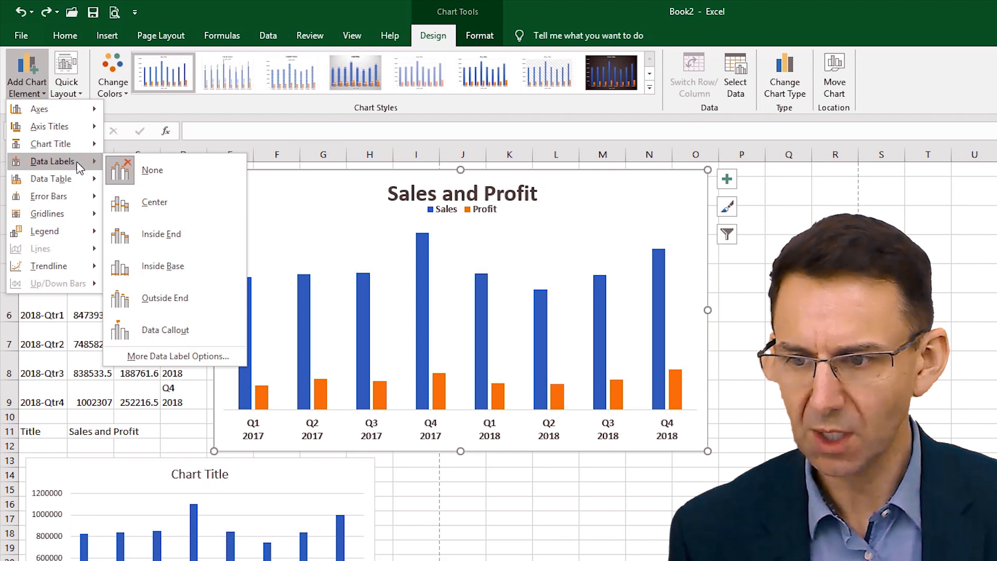
click(214, 233)
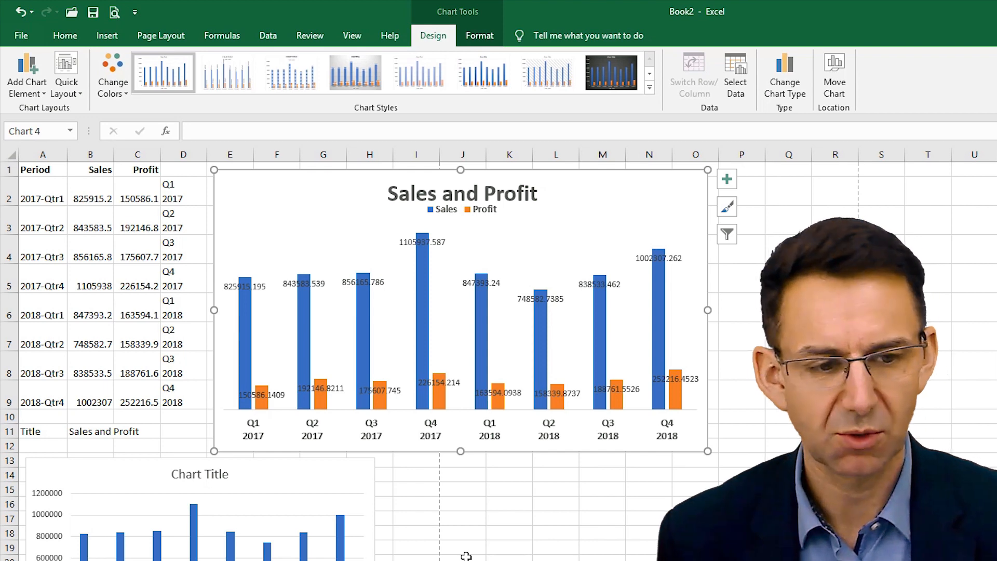
Format the upper chart's Sales data labels as Number with 0 decimal places and the 1000 separator.
double_click(327, 283)
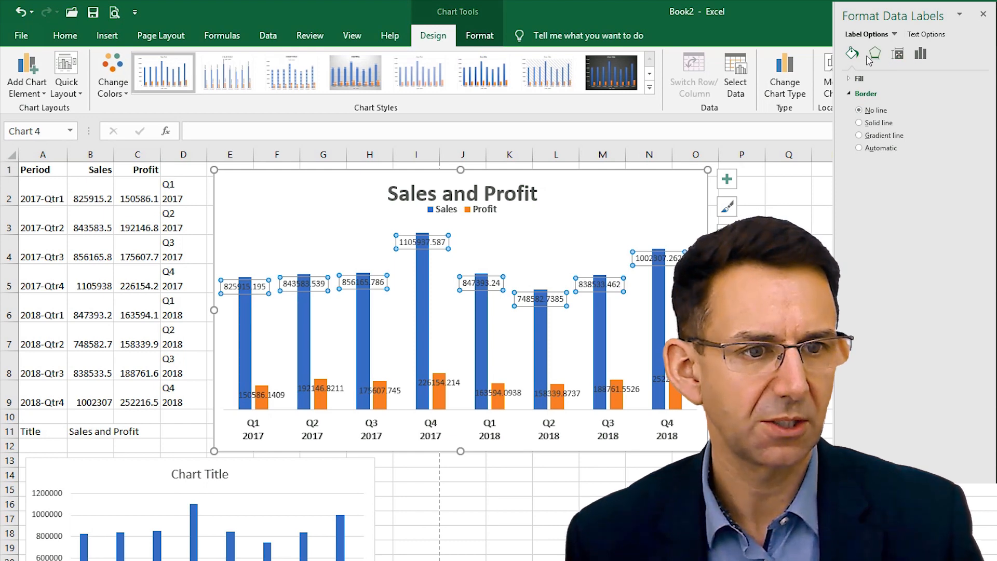
drag(831, 88, 792, 87)
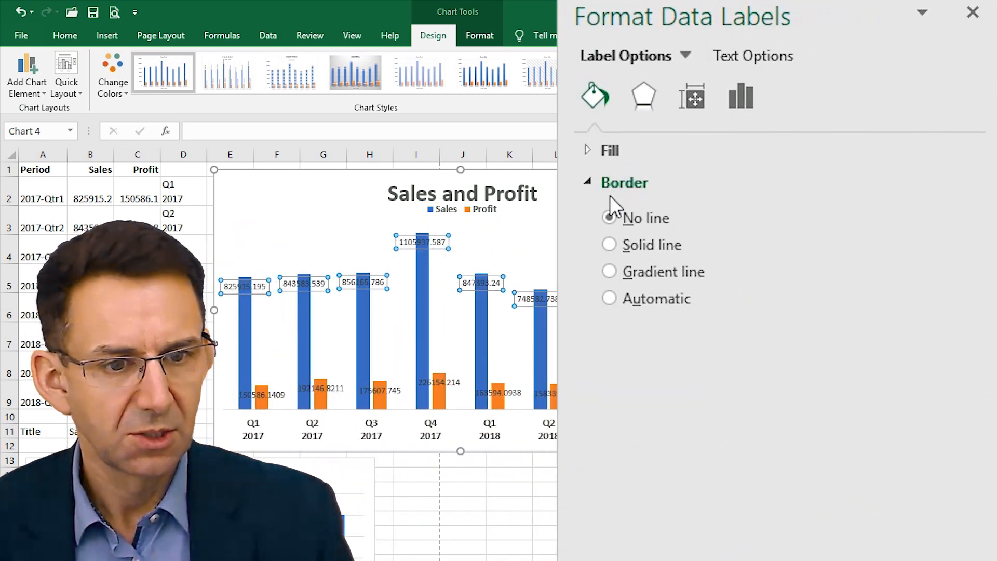
click(746, 100)
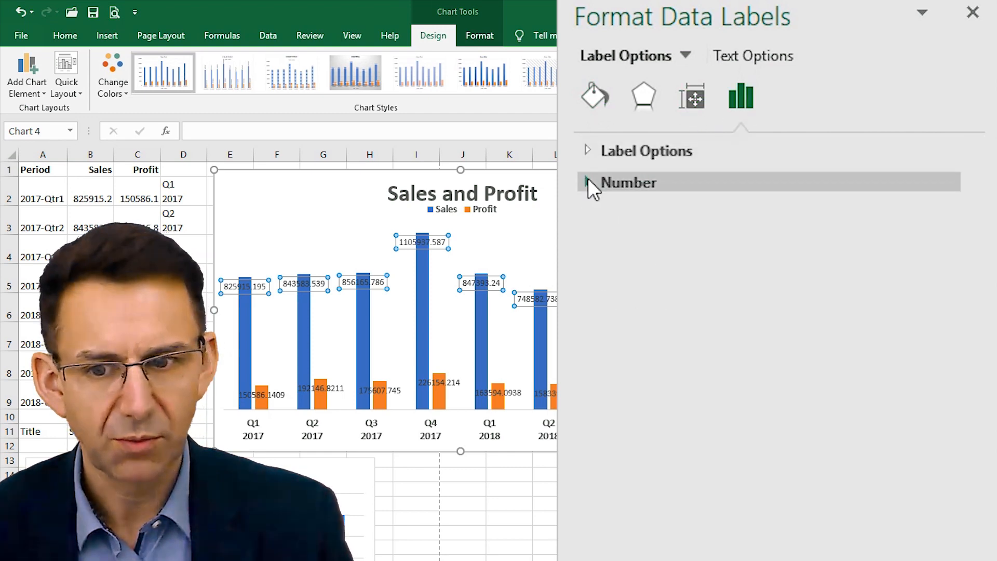
click(588, 182)
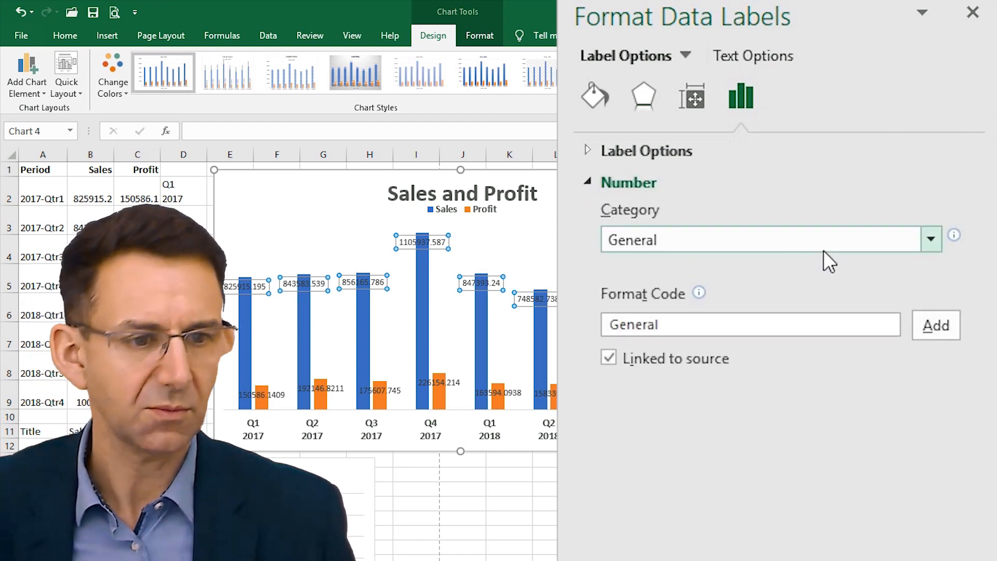
click(931, 240)
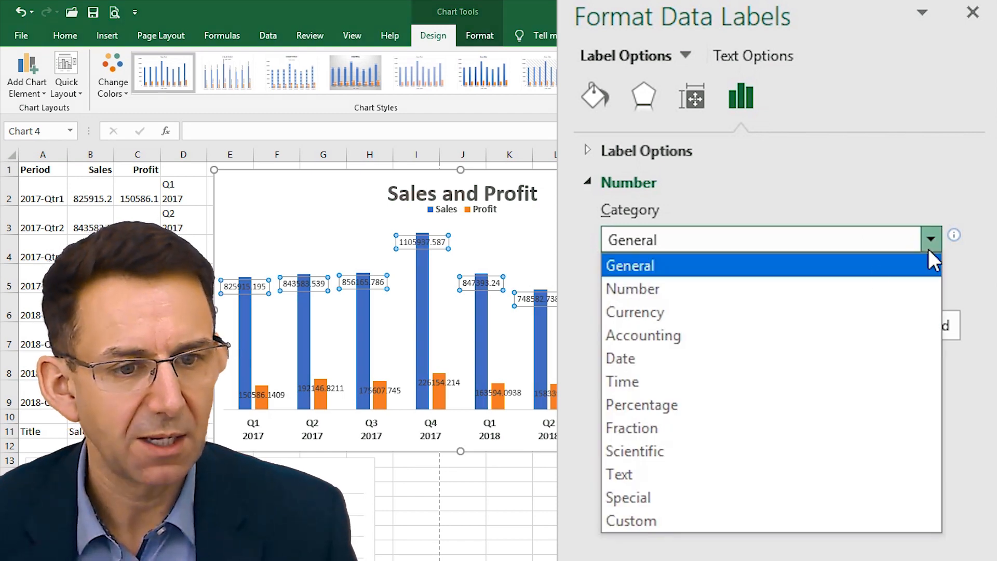
click(685, 285)
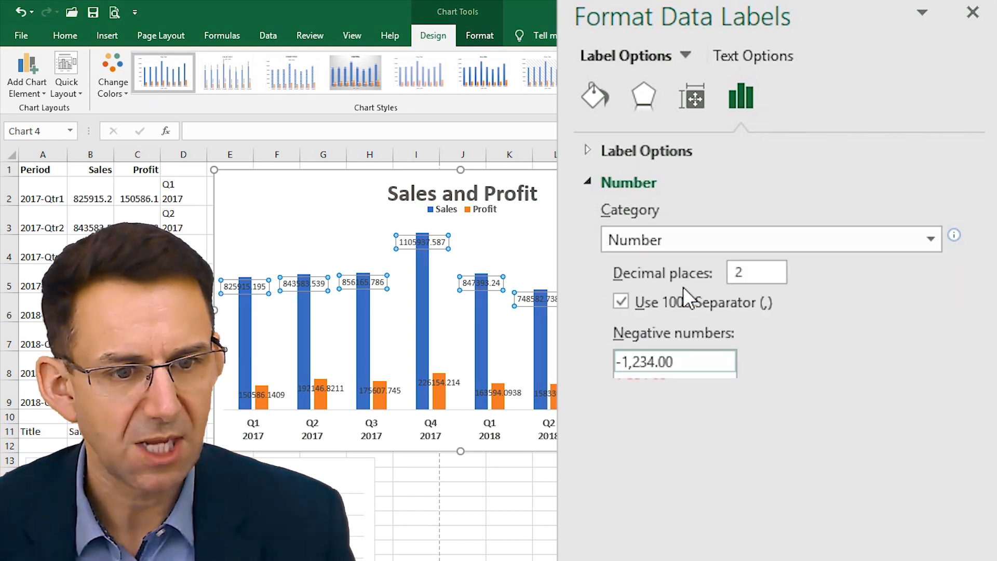
drag(762, 274, 732, 286)
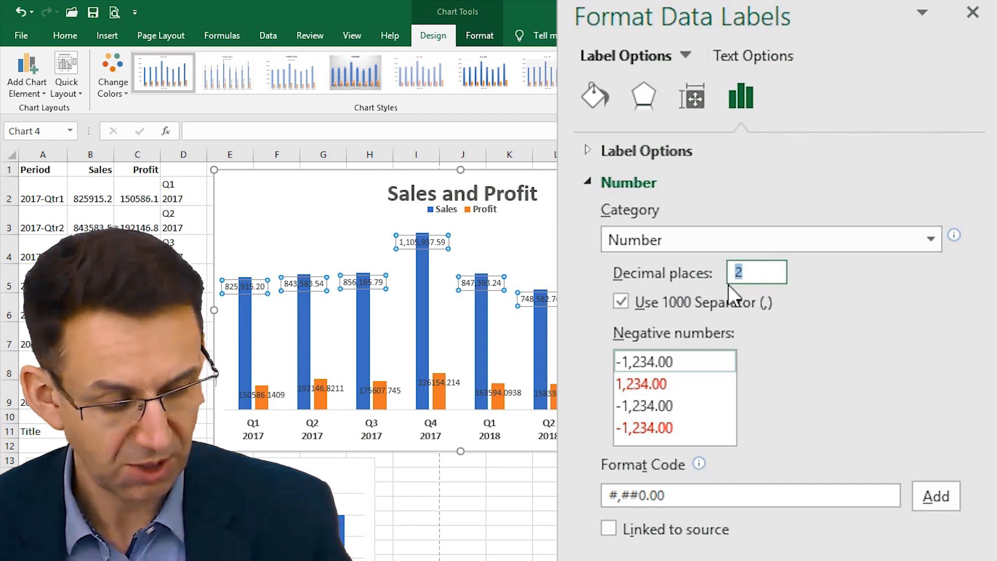
text(0)
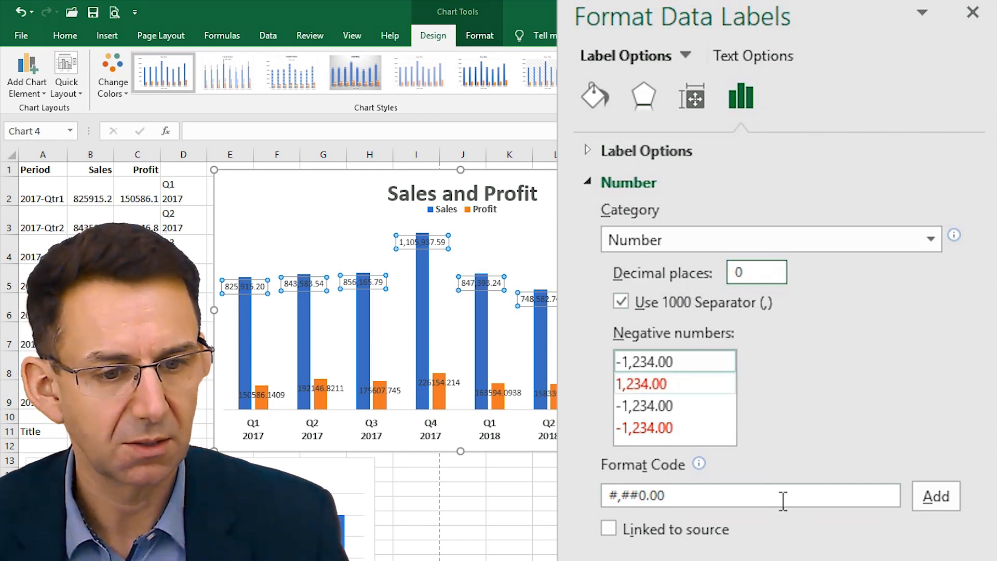
click(762, 495)
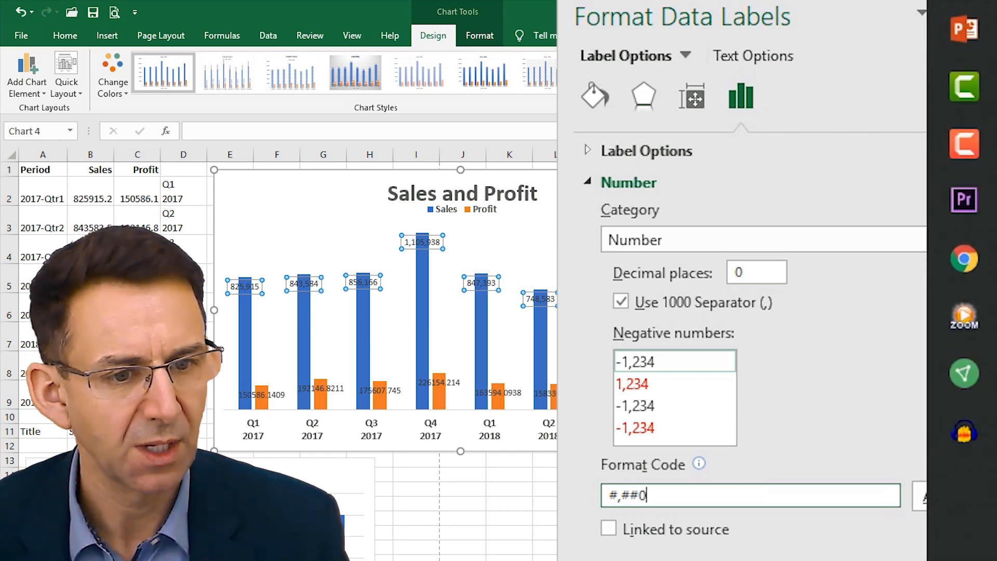
Apply the custom number format $0.0,,"M" to the Sales data labels, comparing it with $#,##0,"k" before returning to it.
click(678, 237)
click(649, 522)
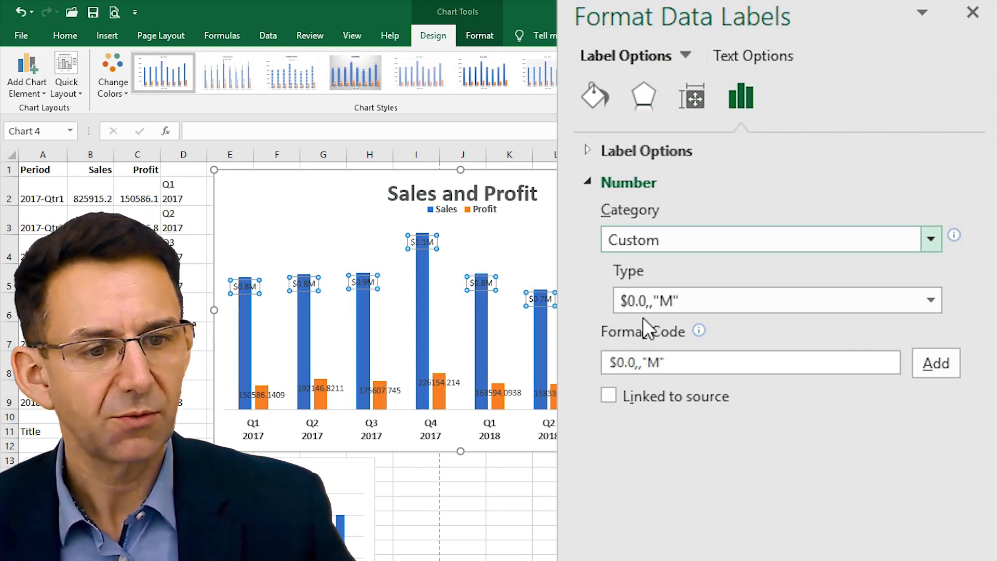
click(874, 303)
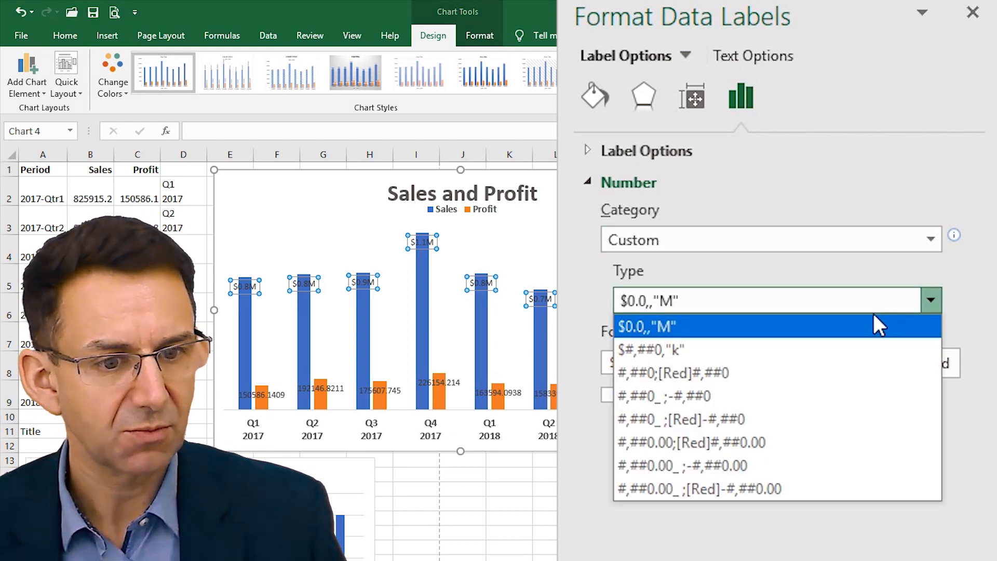
click(777, 350)
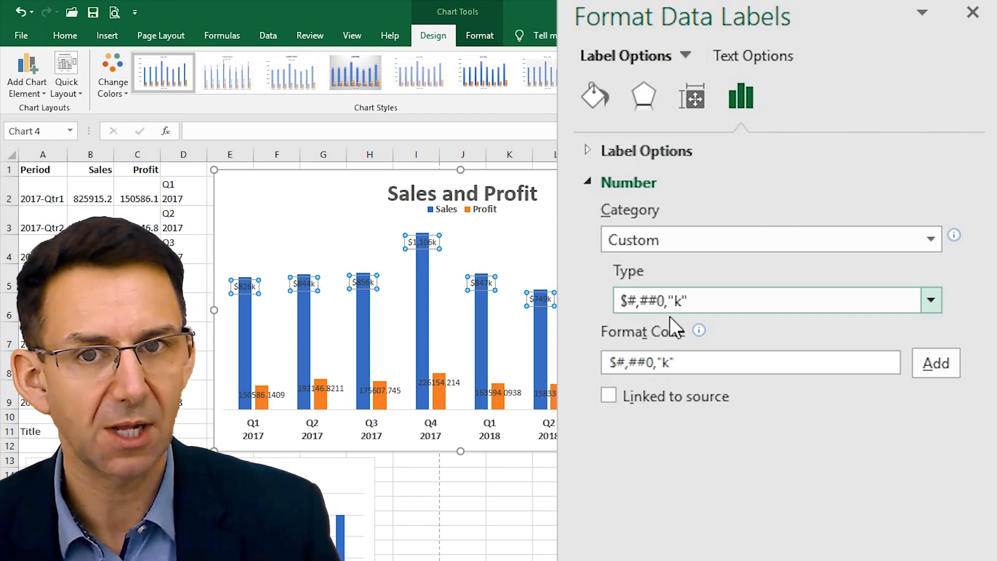
click(933, 301)
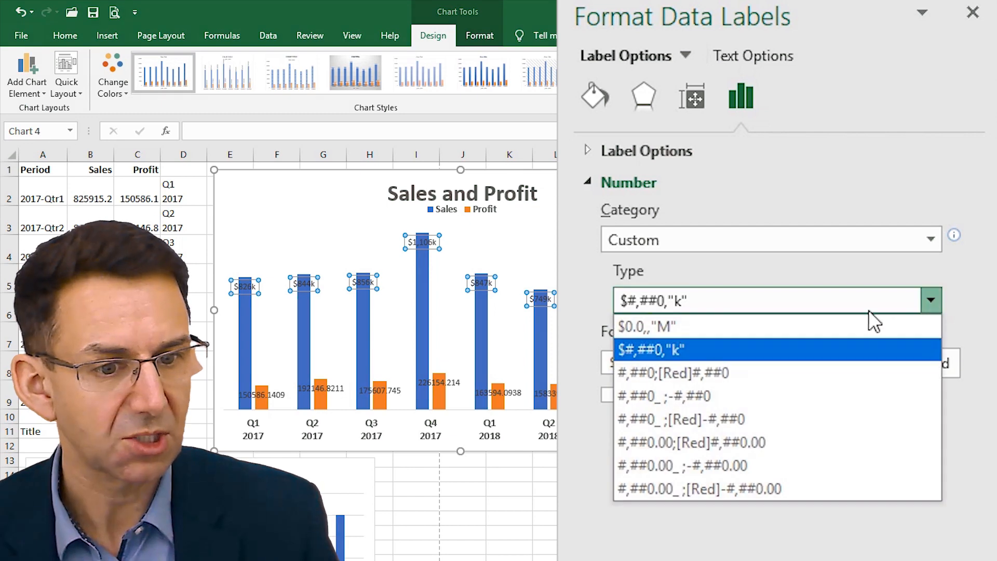
click(770, 333)
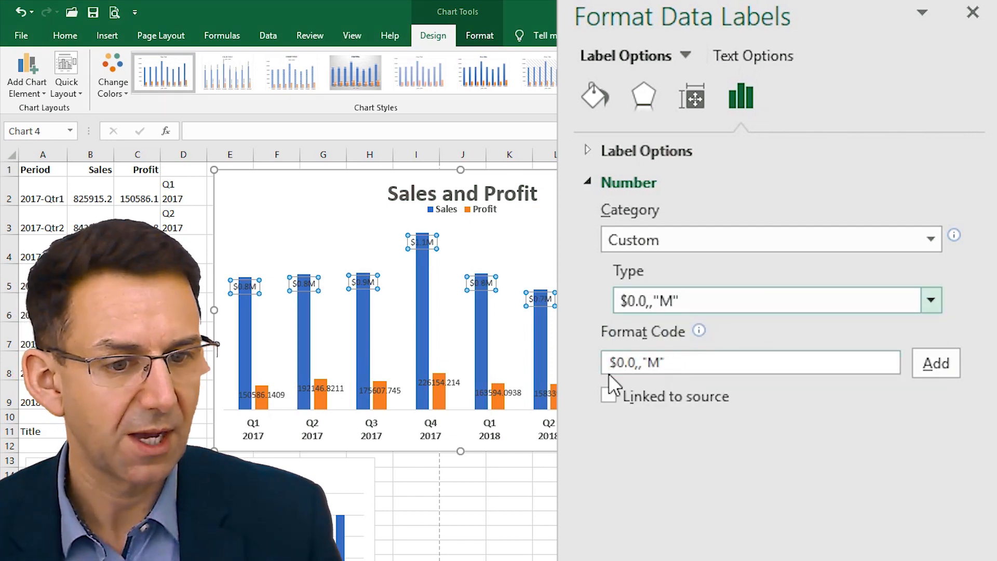
click(644, 370)
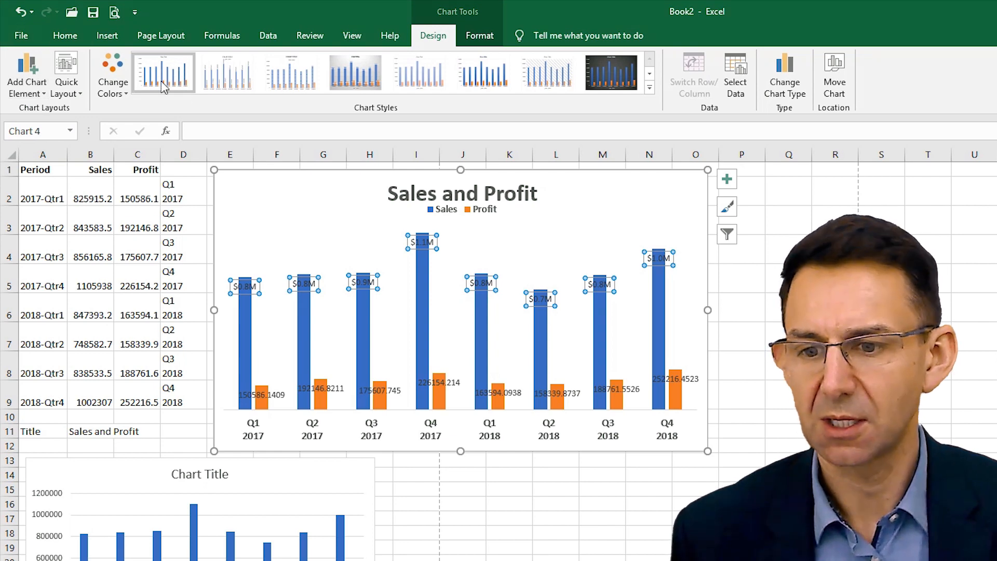
Make the upper chart's Sales data labels bold, size 10 and white.
click(60, 41)
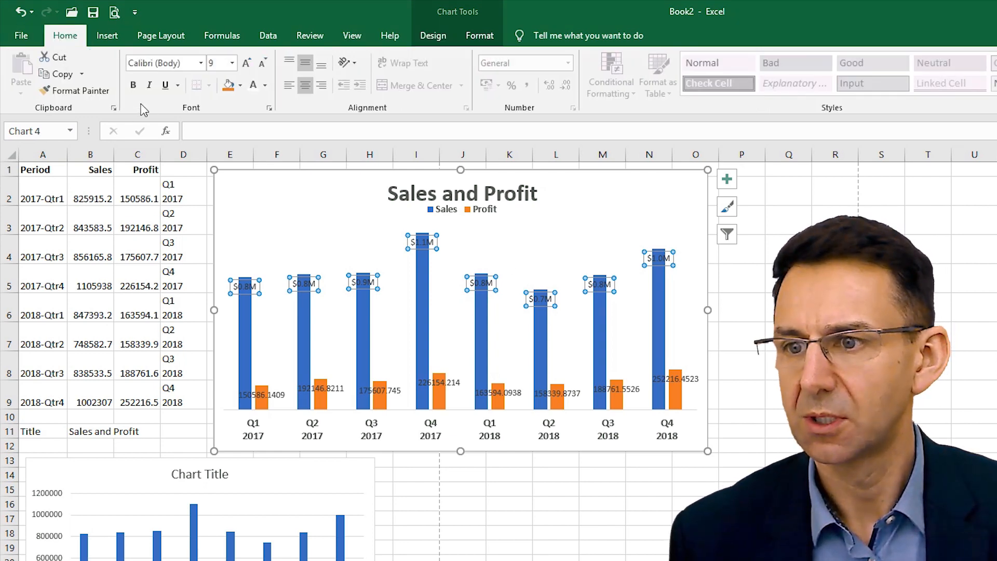
click(135, 89)
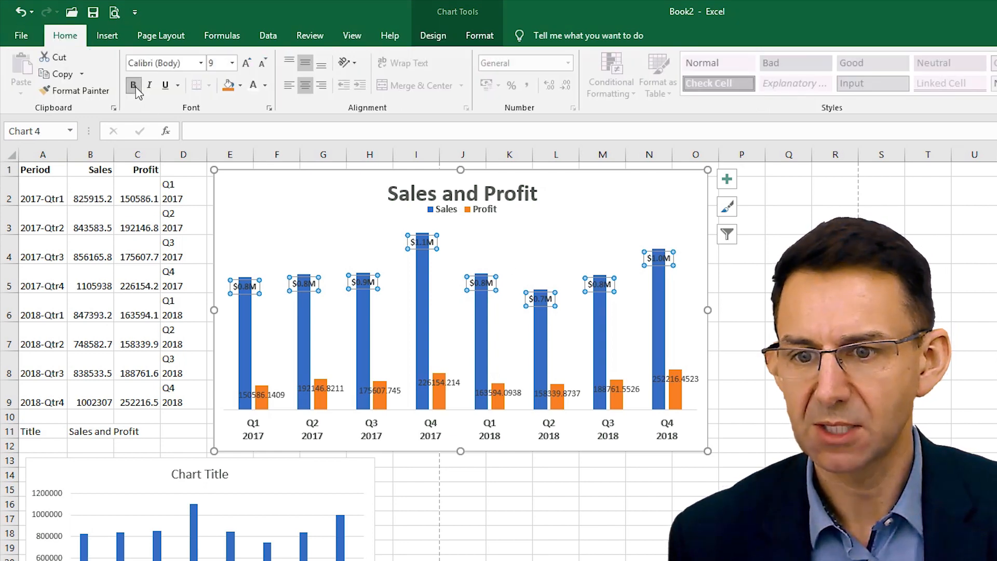
click(247, 64)
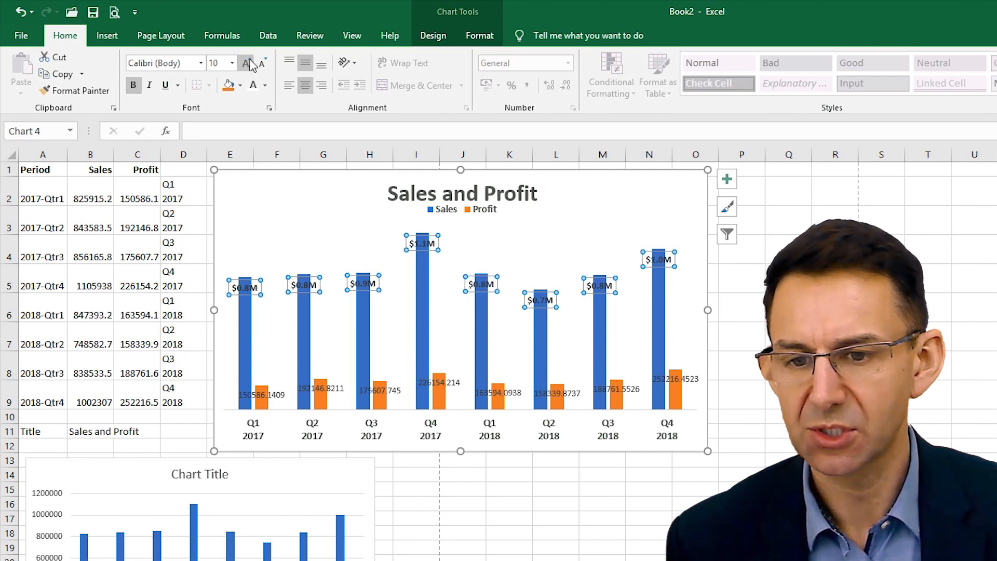
click(253, 86)
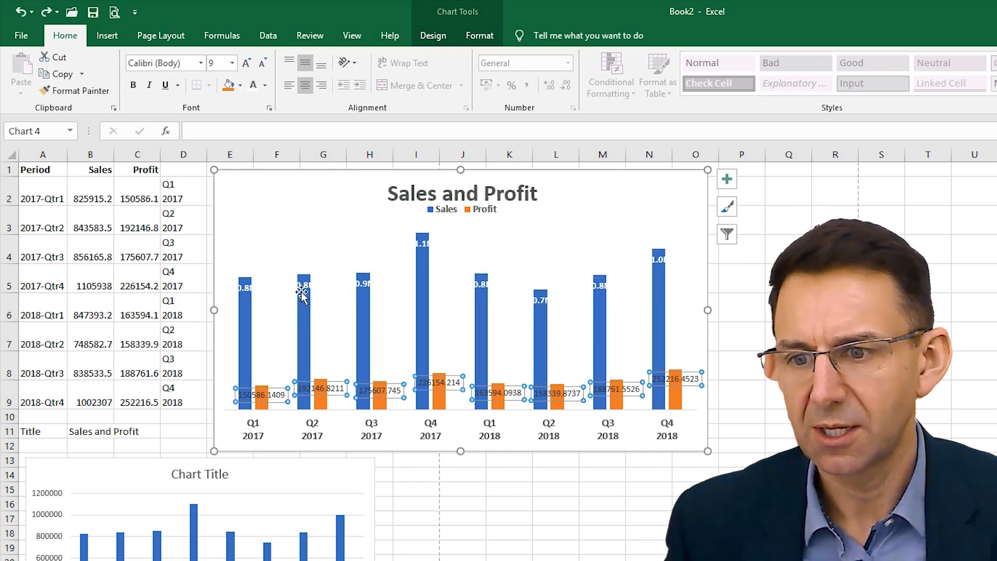
Copy the Sales labels' bold white formatting to the Profit data labels and show them in millions with the $0.0,,"M" number format.
click(303, 285)
click(82, 91)
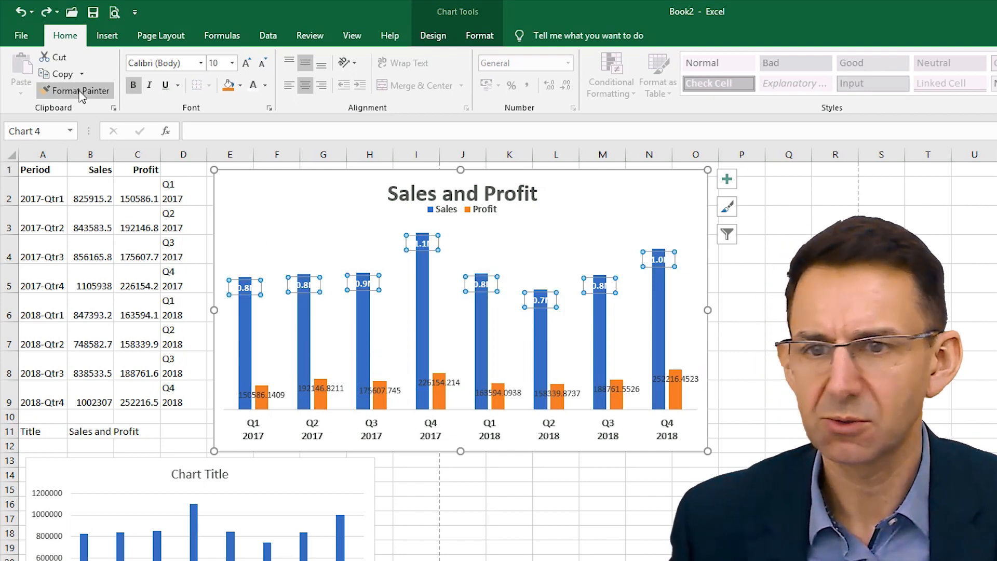
click(321, 390)
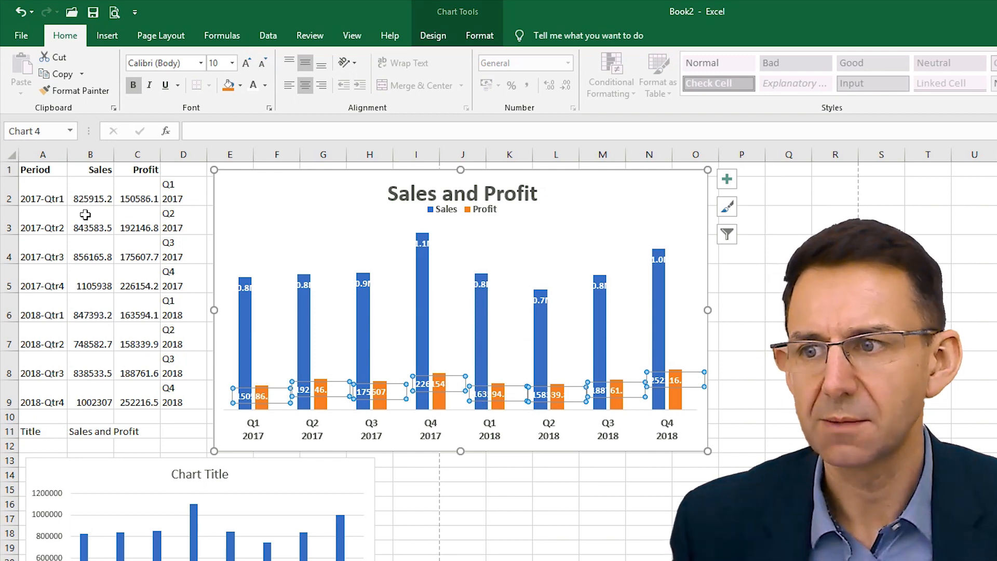
click(21, 15)
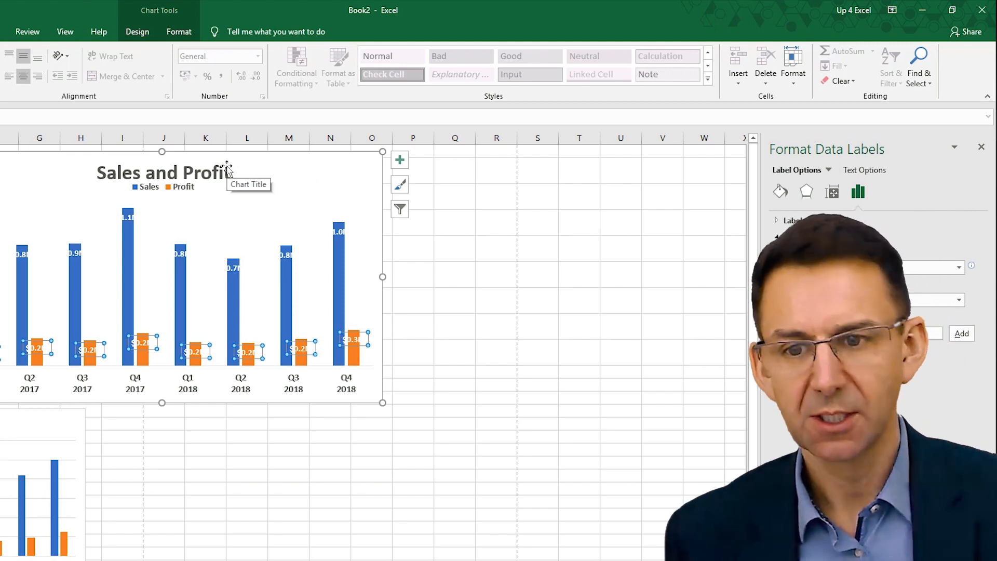
Change the Sales and Profit chart's type to Stacked Column, after previewing the Line type.
click(300, 170)
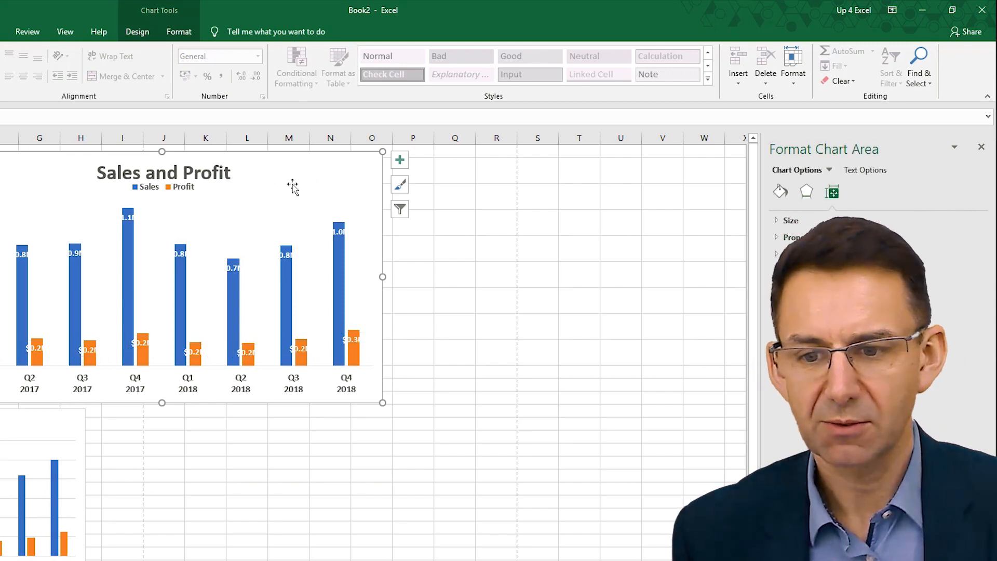
click(142, 36)
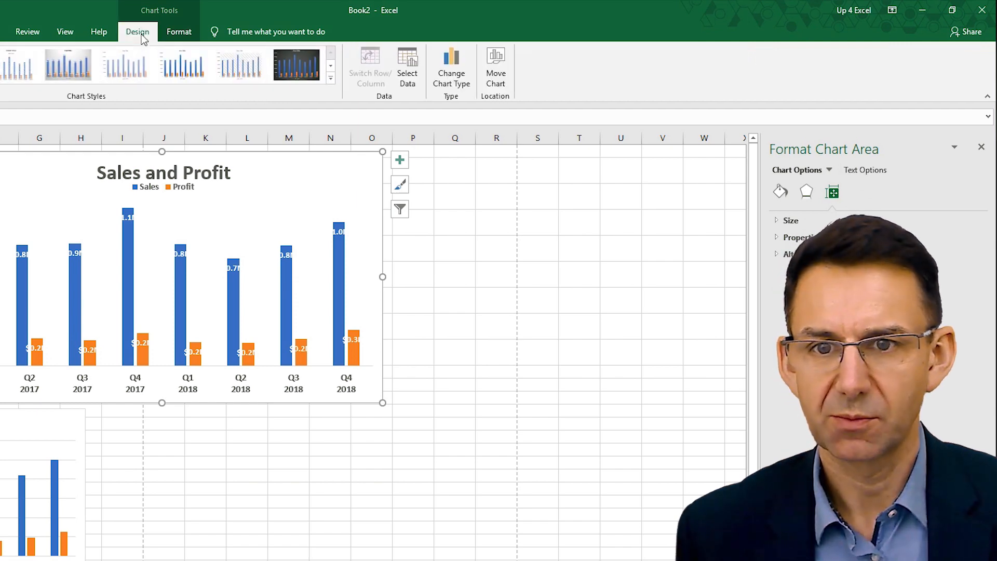
click(450, 72)
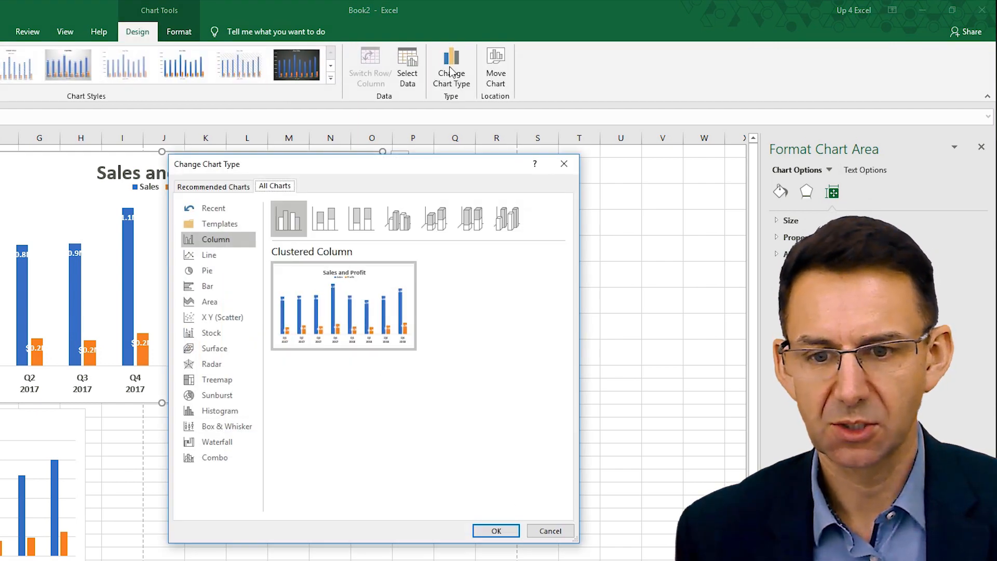
click(328, 221)
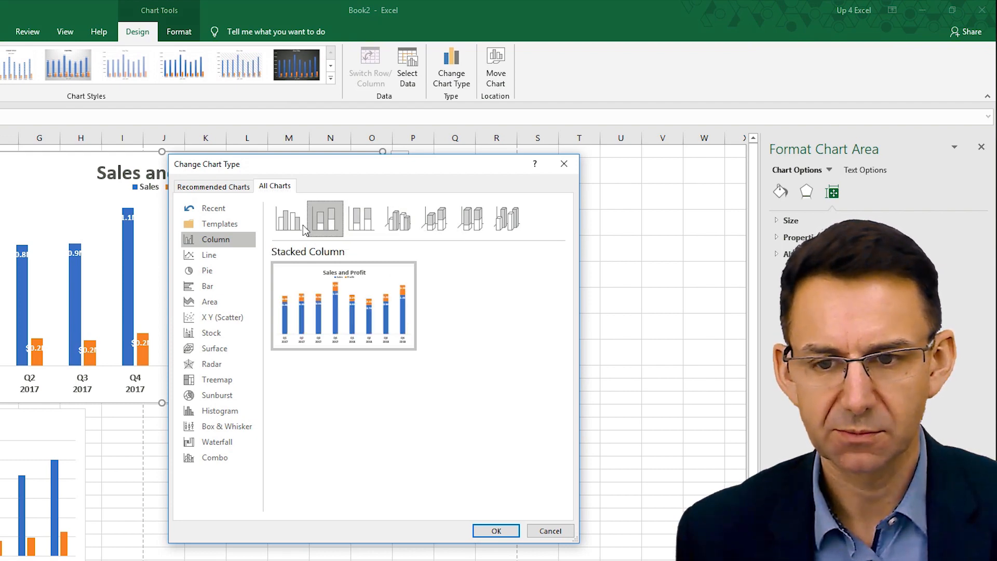
click(228, 257)
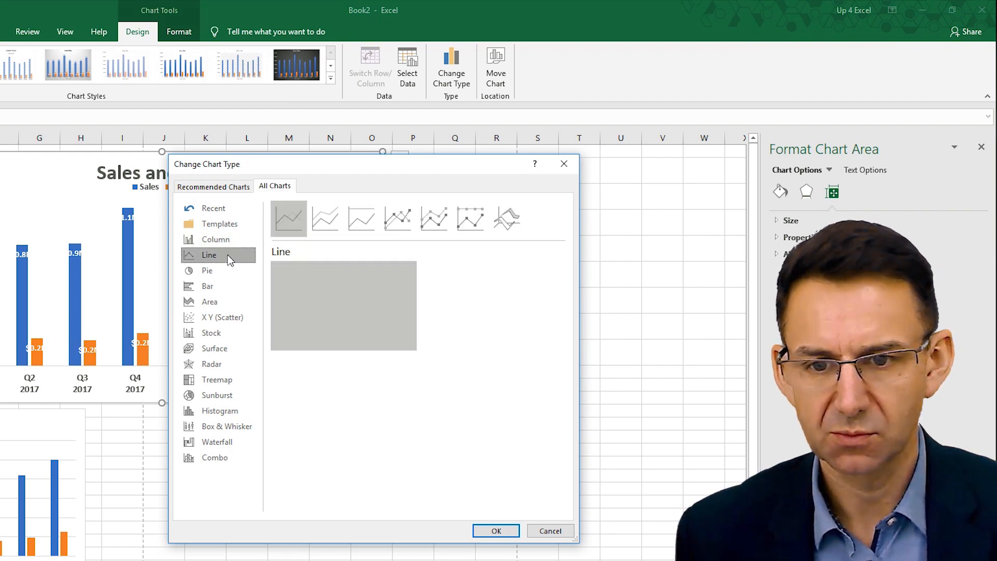
click(321, 221)
click(294, 224)
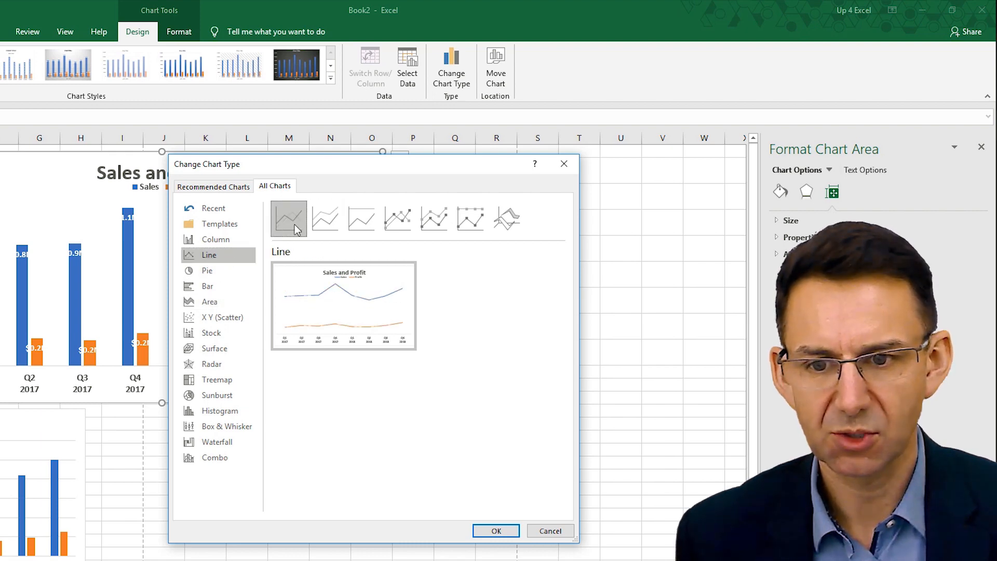
click(227, 242)
click(334, 221)
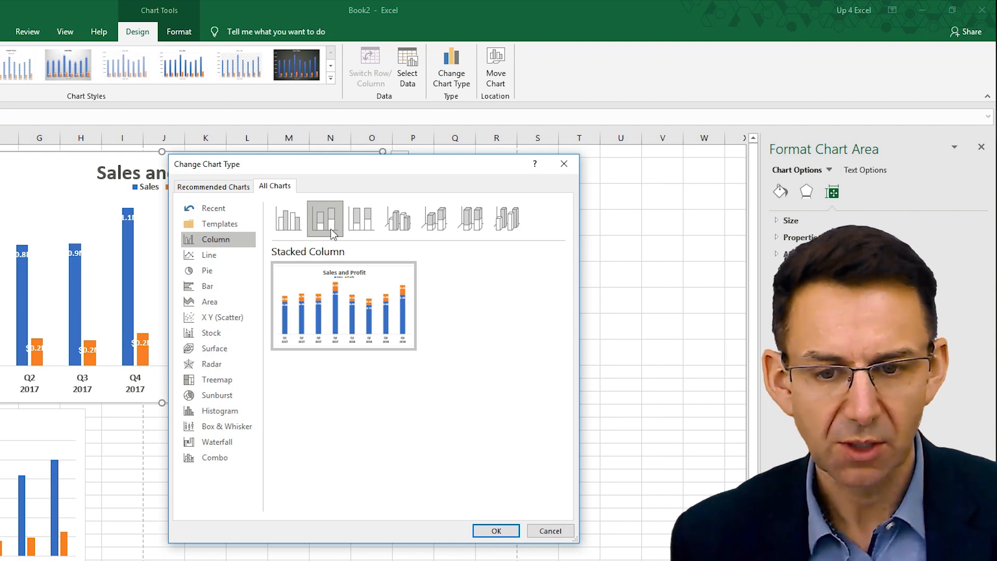
click(497, 532)
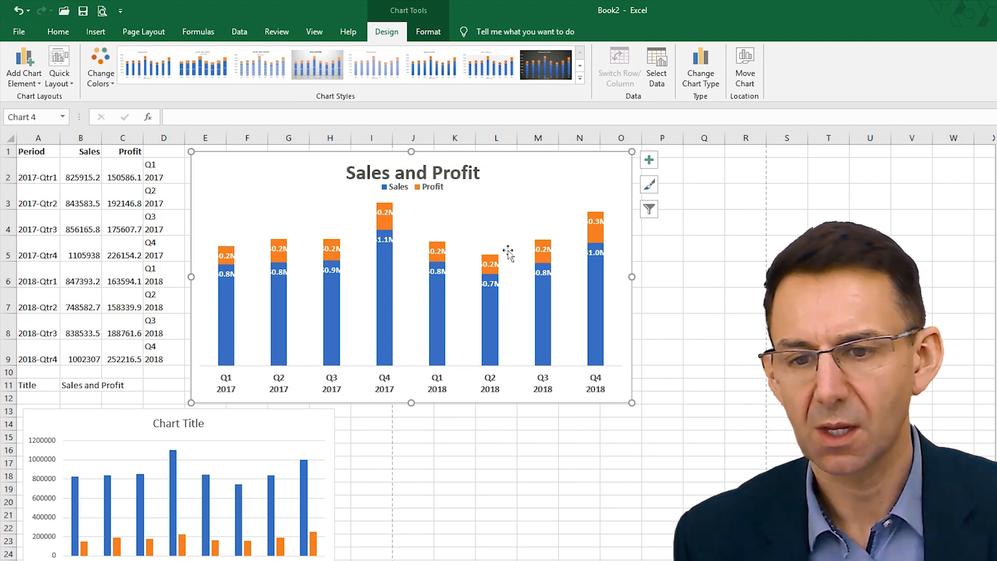
Move the Profit series above Sales in the chart's data source so Profit forms the base of each stacked column.
mouse_move(538, 314)
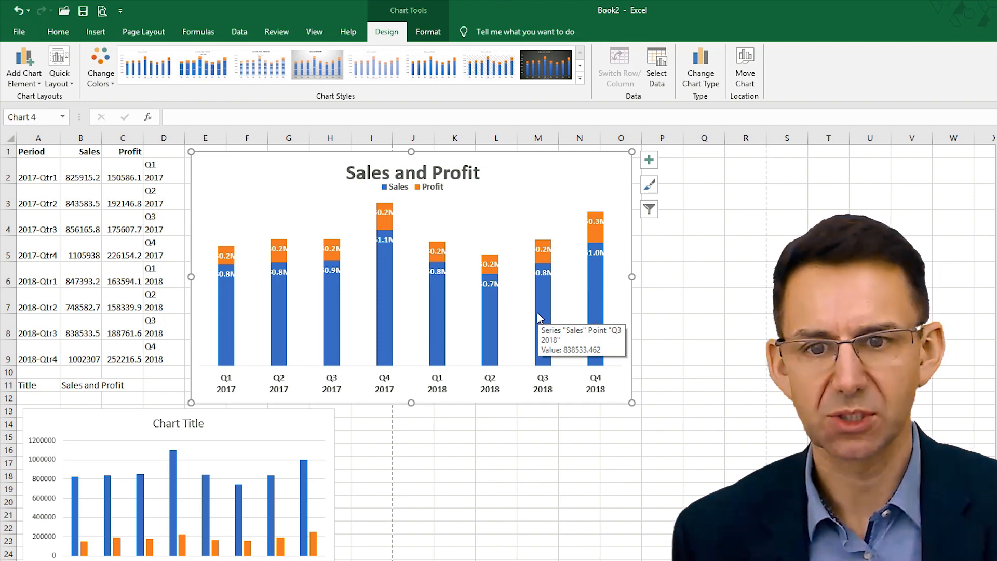
click(657, 76)
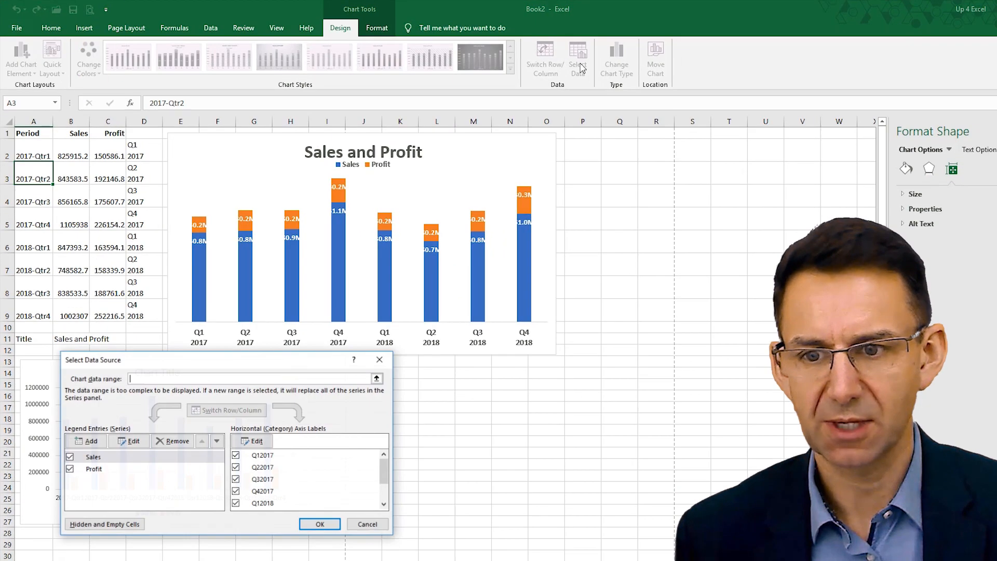
drag(240, 369, 263, 342)
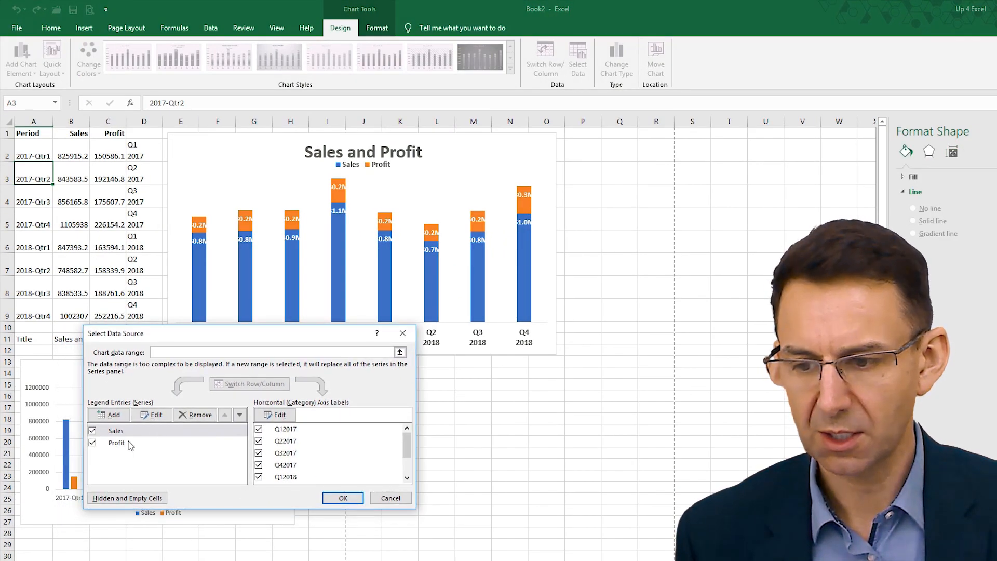
click(130, 444)
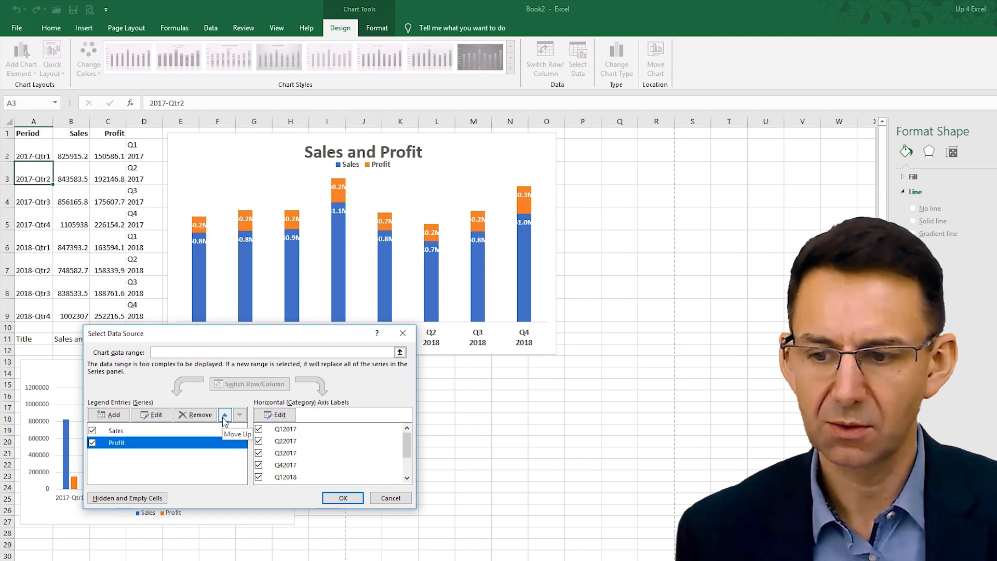
click(225, 418)
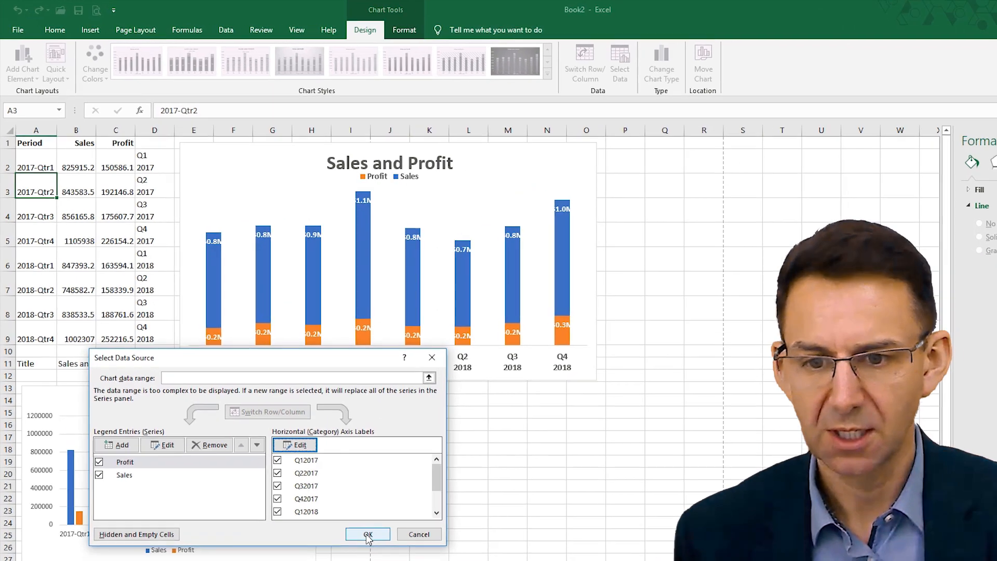
click(343, 499)
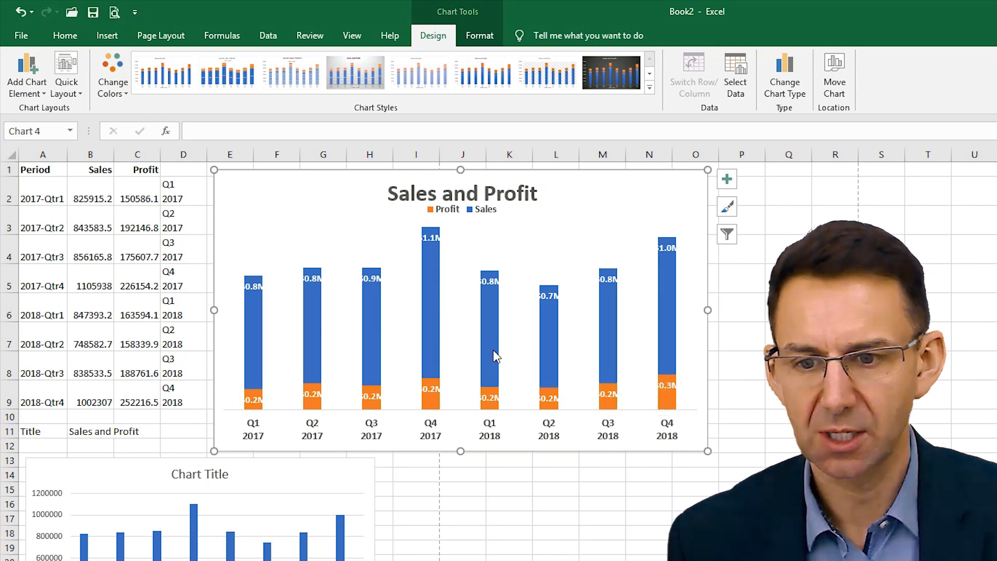
Reduce the gap width of the Sales series so the stacked columns are wide enough to contain their data labels.
double_click(608, 316)
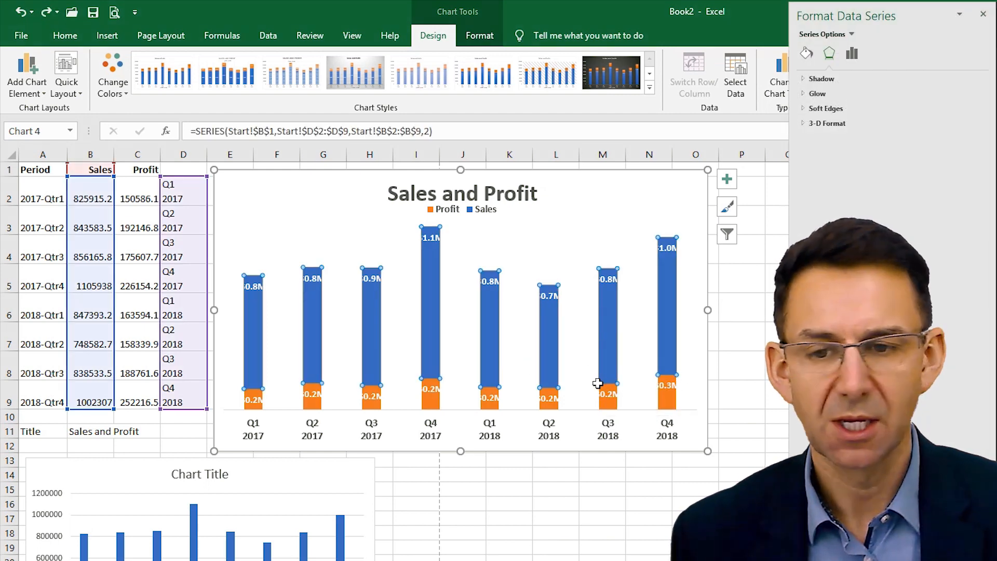
click(852, 54)
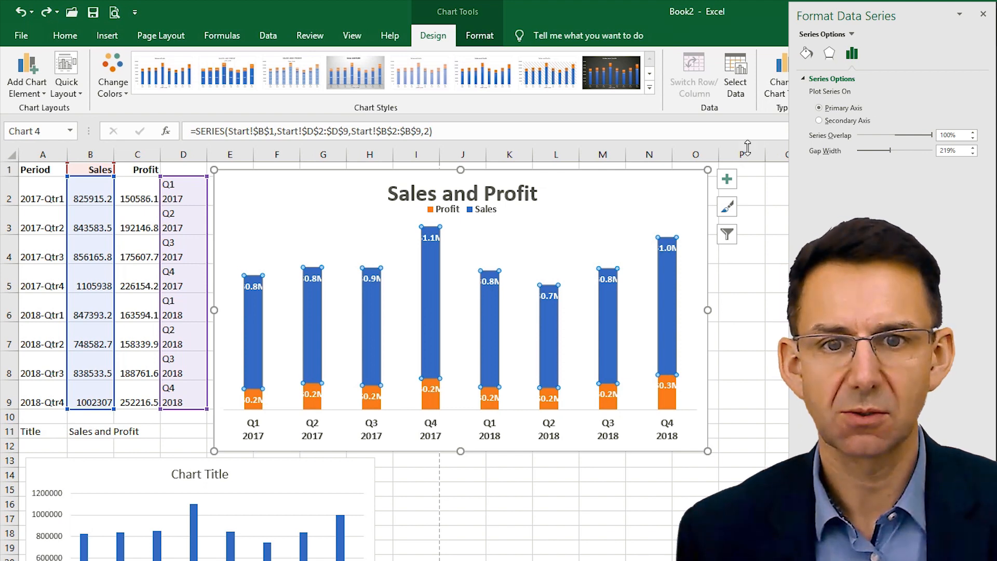
click(479, 35)
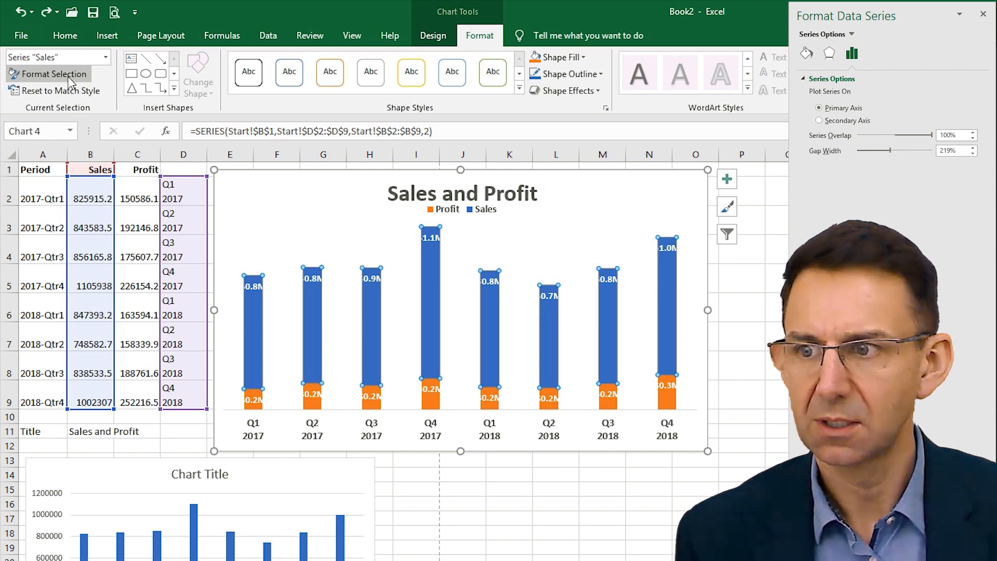
click(106, 59)
click(107, 61)
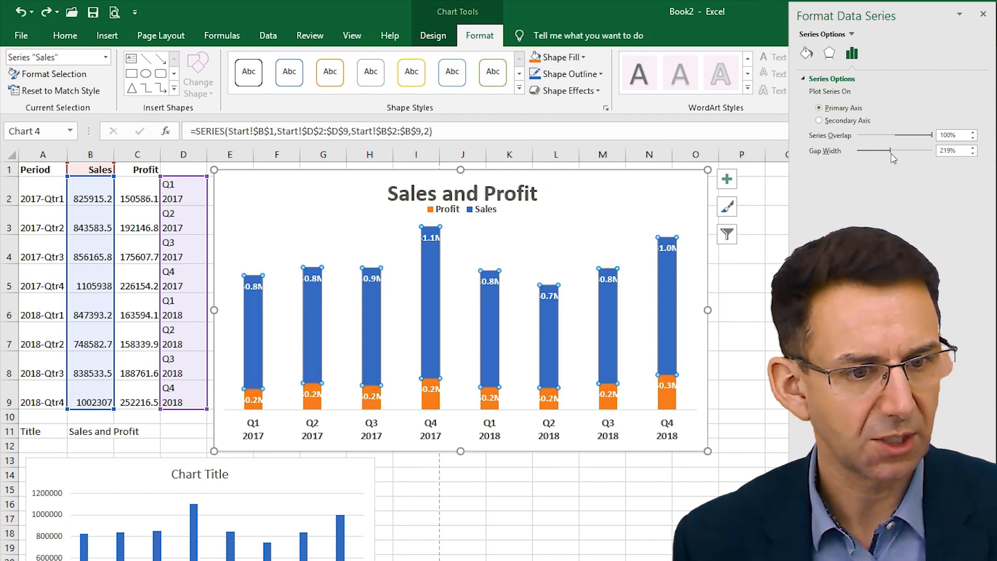
drag(890, 152, 874, 158)
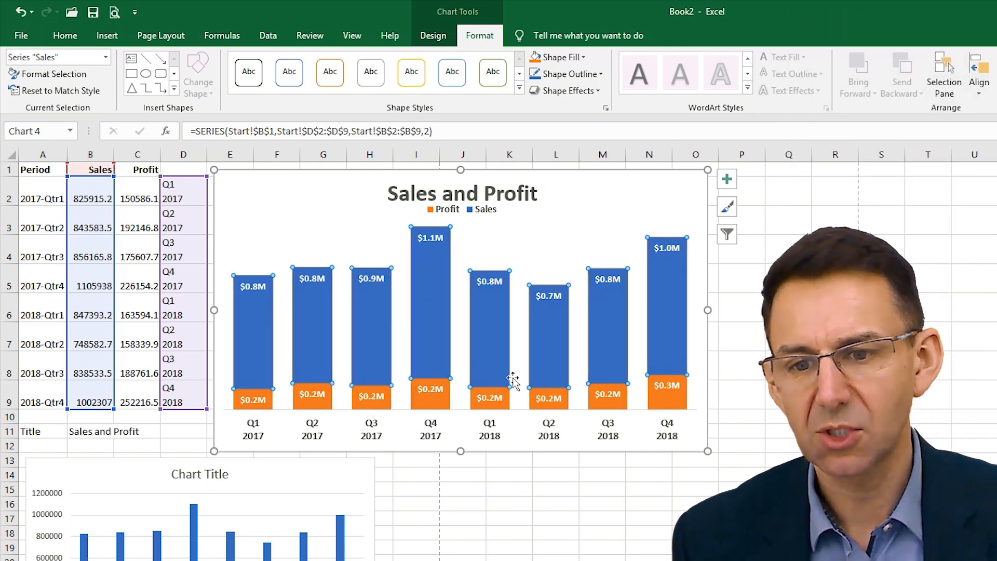
click(564, 243)
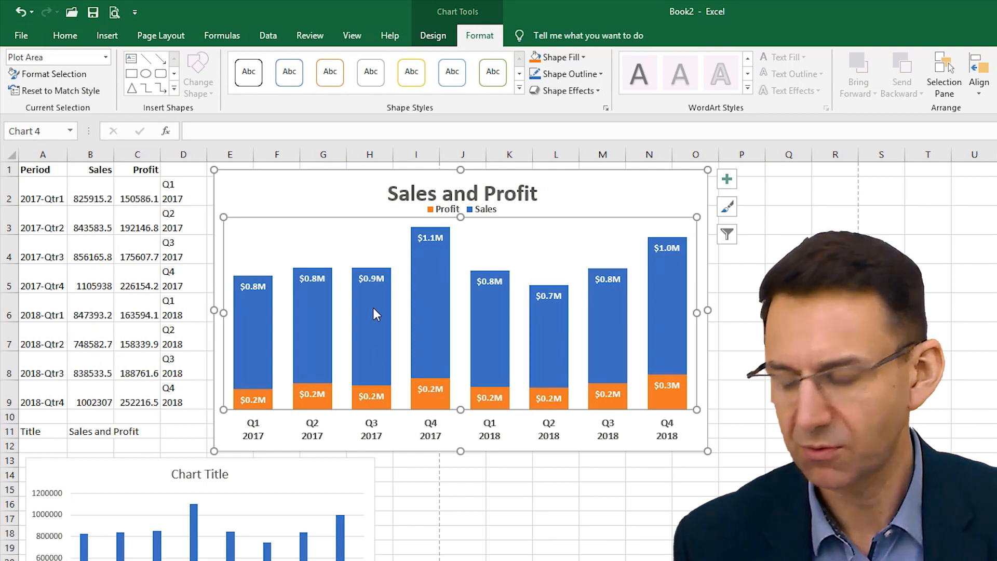
Fill the Profit series with a light tint of the blue used for the Sales series.
mouse_move(376, 315)
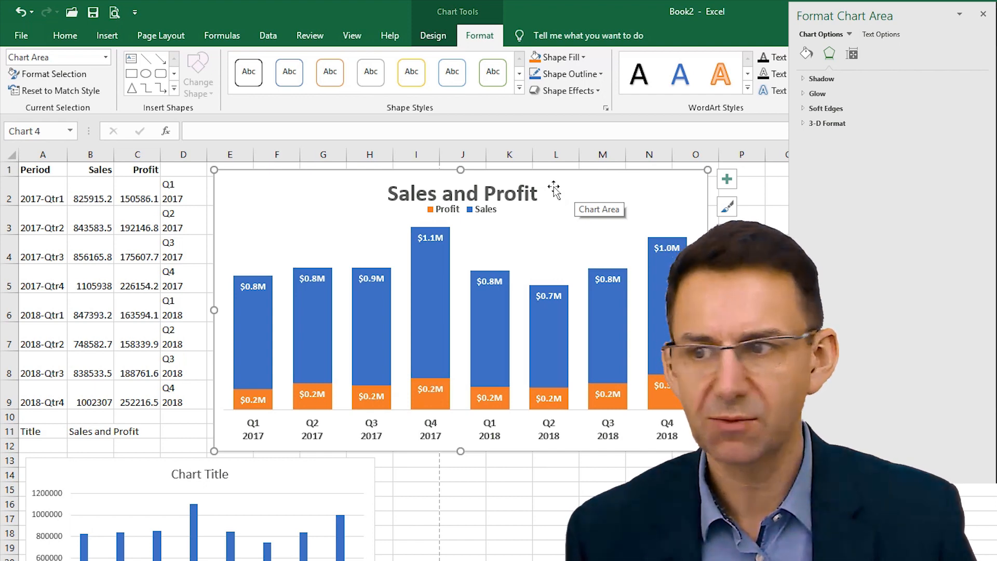
click(104, 58)
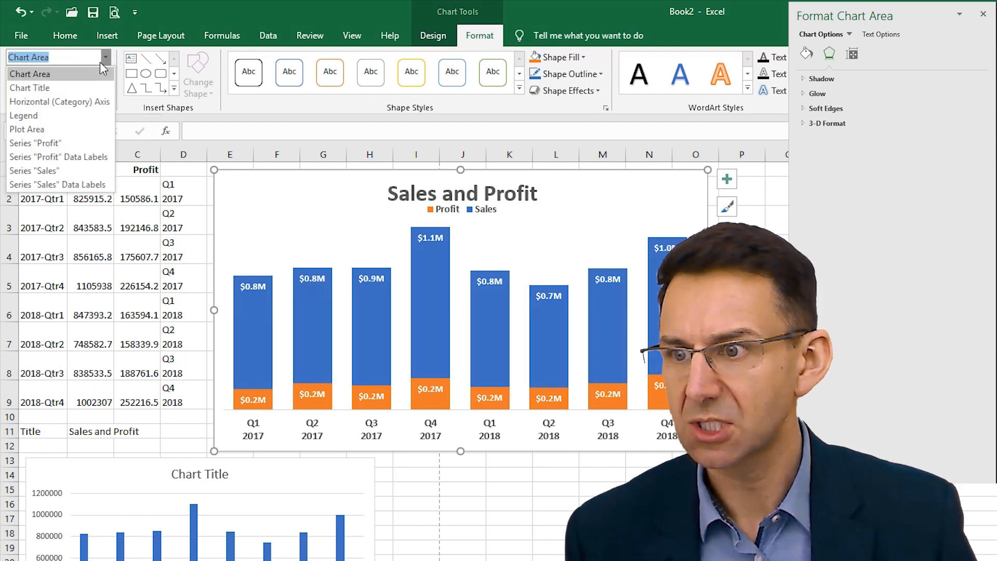
click(79, 145)
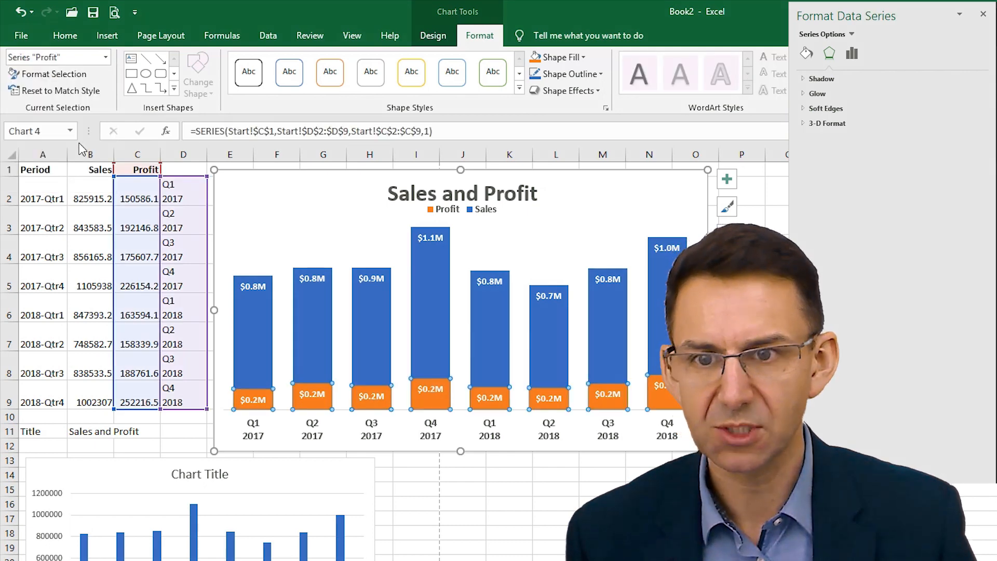
click(587, 59)
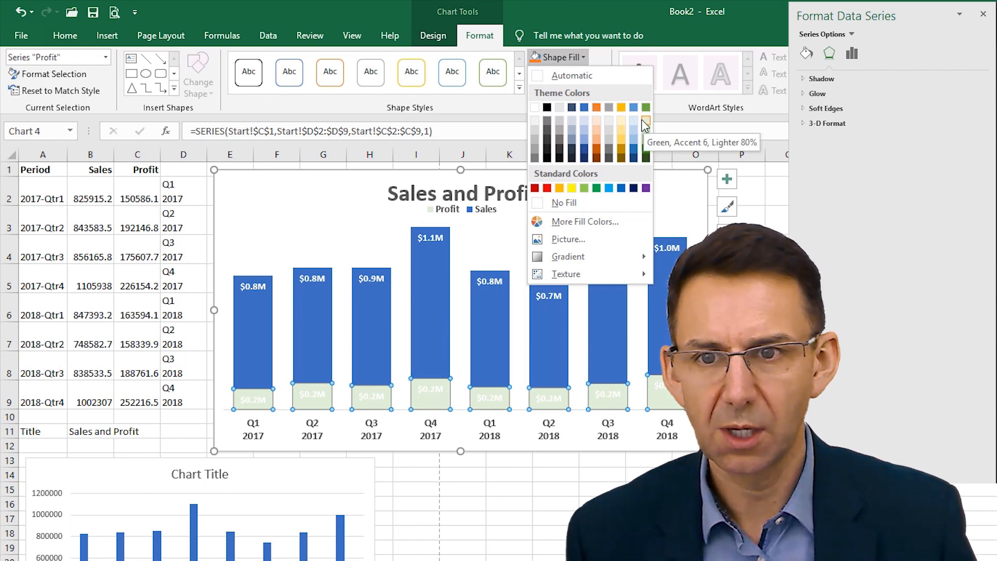
click(598, 53)
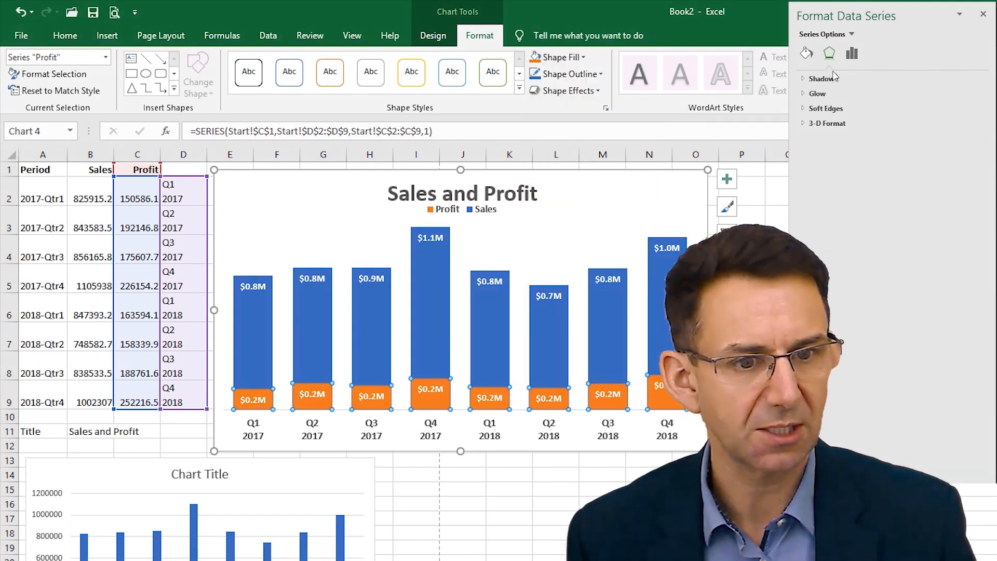
click(807, 53)
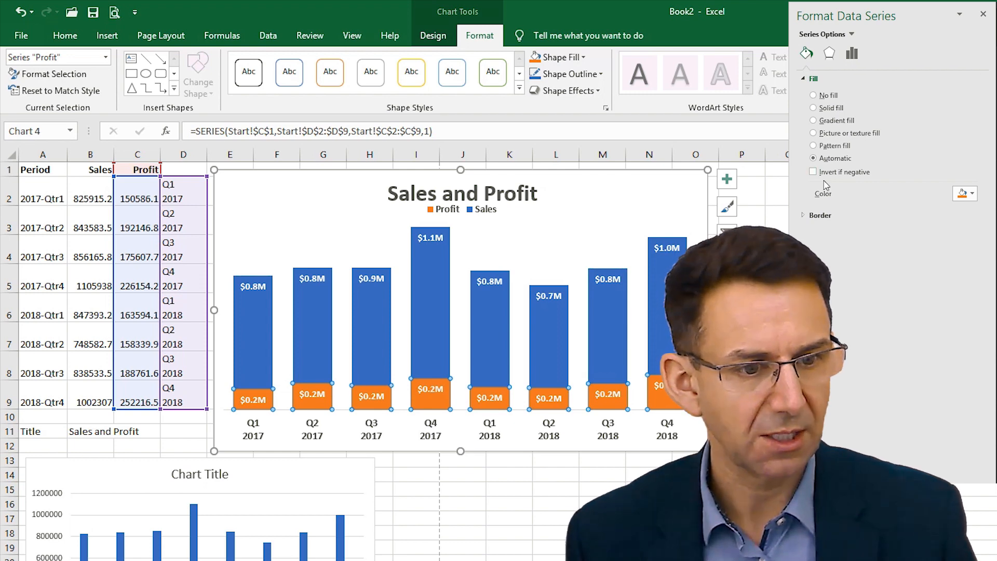
click(973, 195)
click(973, 196)
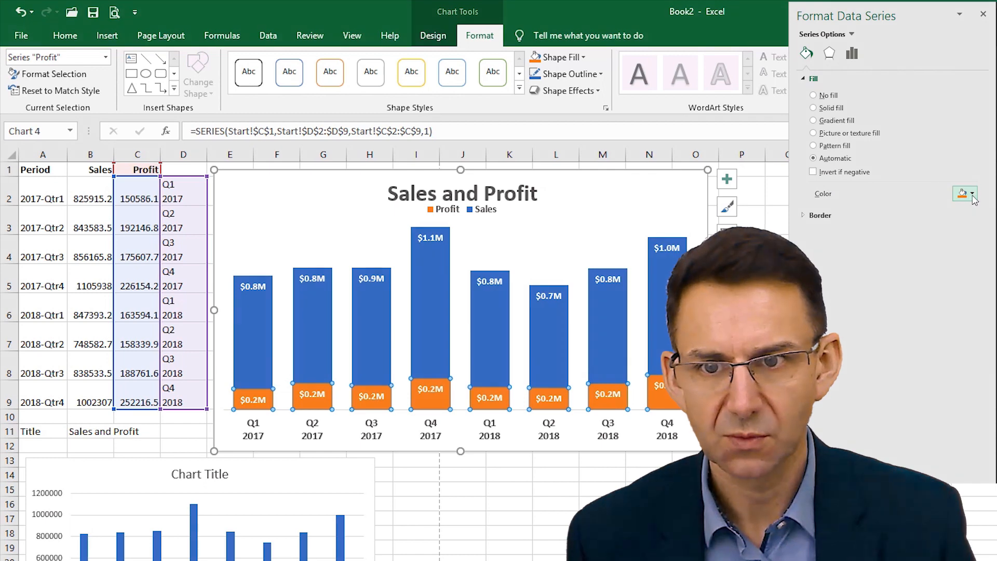
click(584, 57)
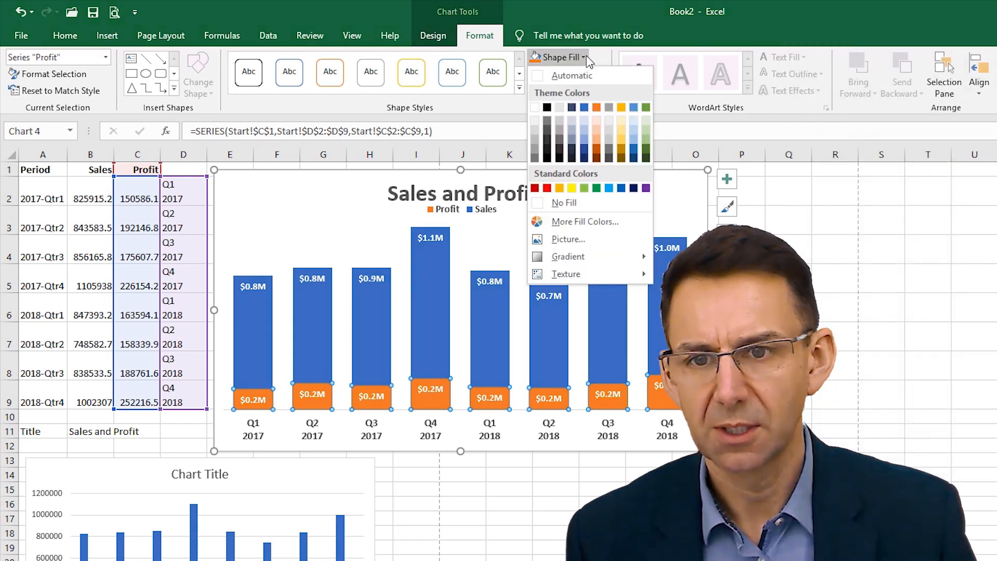
click(584, 57)
click(584, 58)
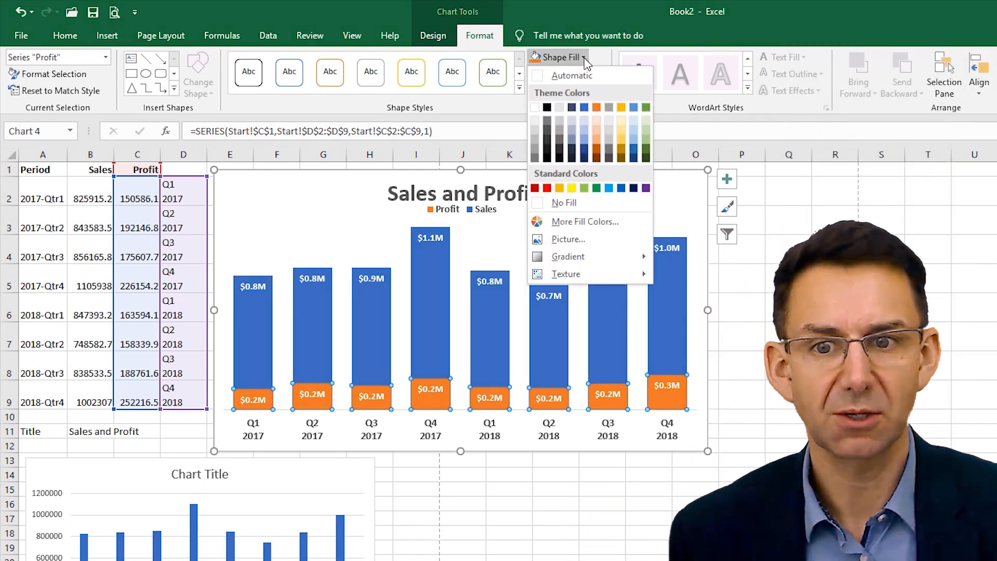
click(585, 128)
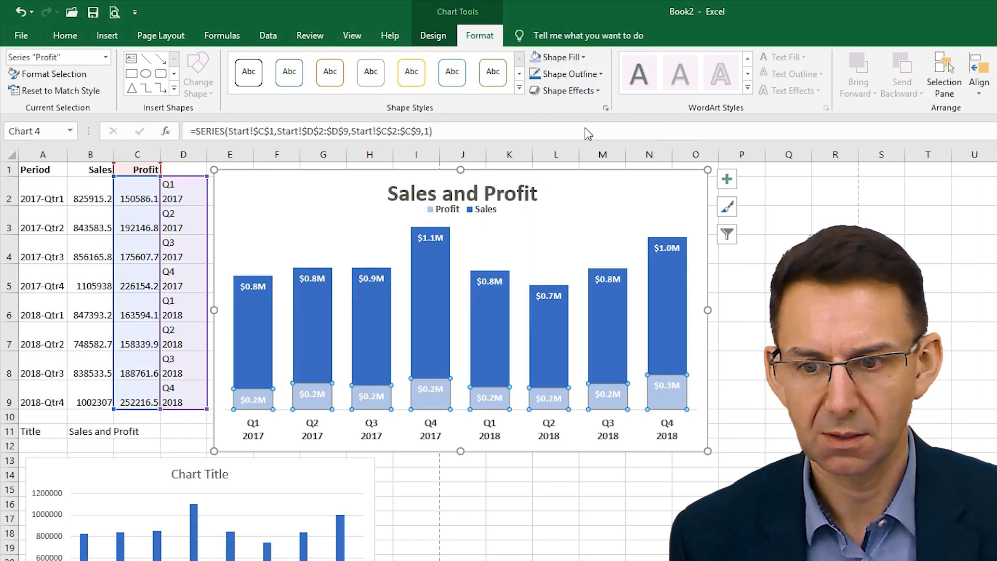
Set the Profit data labels' font color to Automatic black so they contrast with the light columns.
click(447, 327)
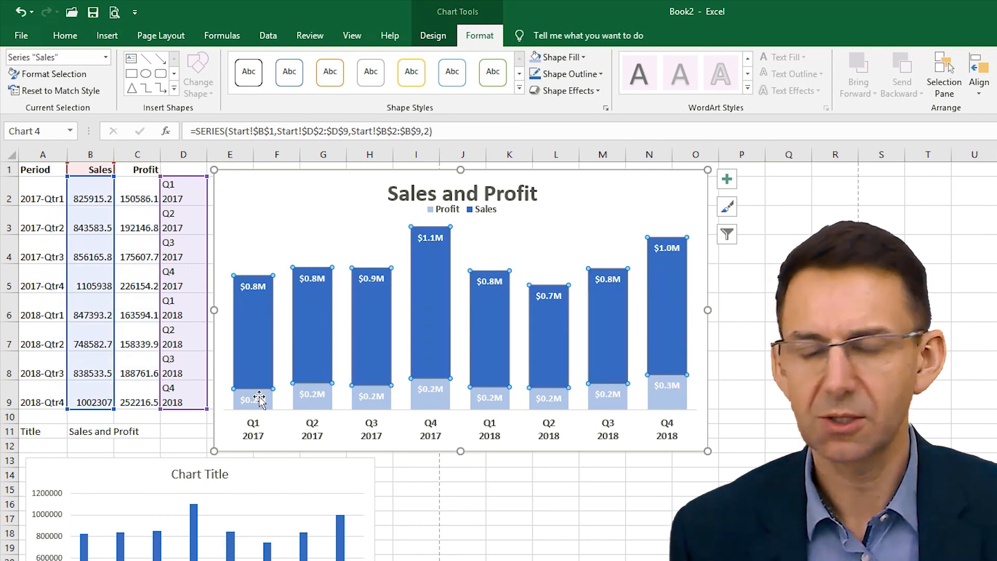
click(488, 401)
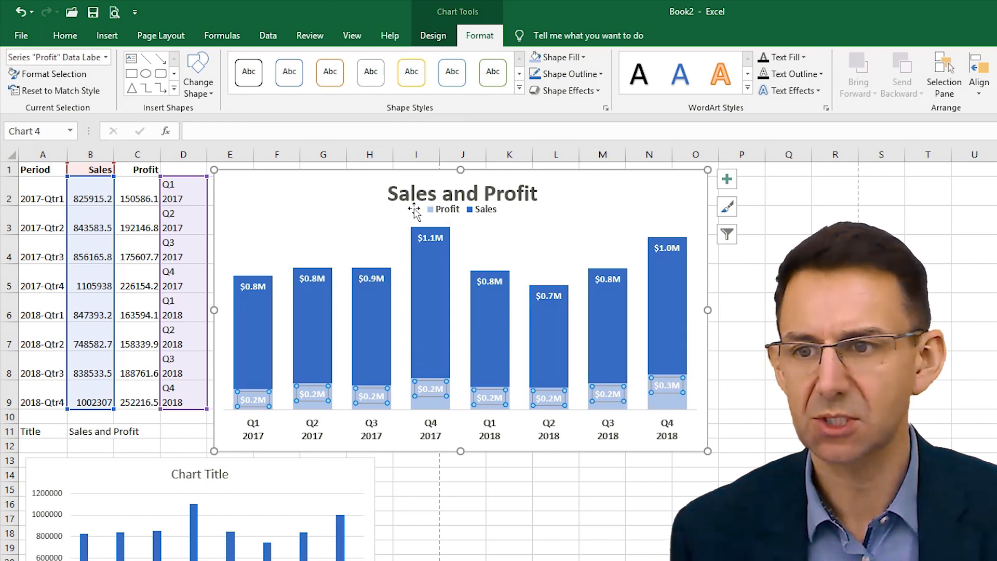
click(435, 42)
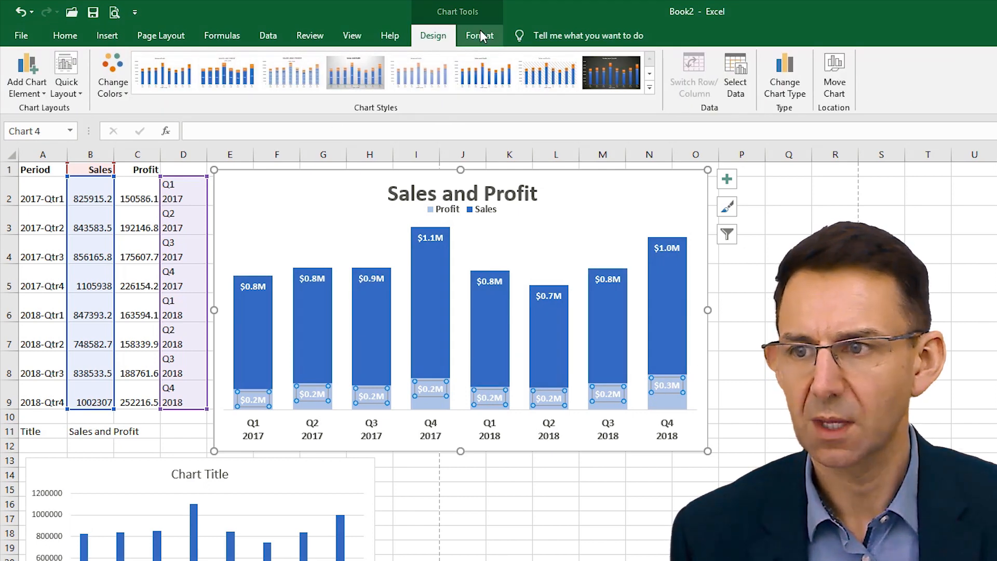
click(72, 37)
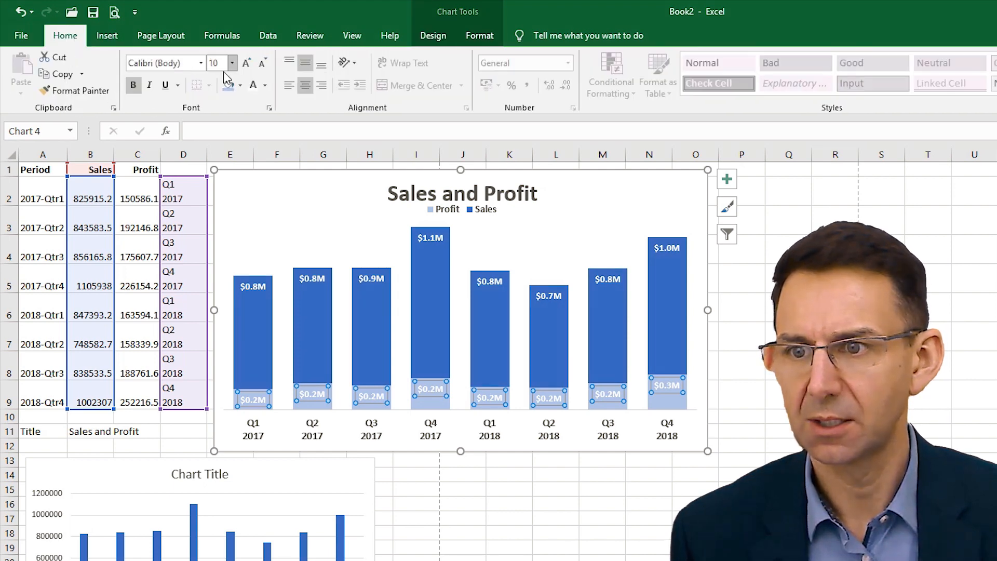
click(265, 85)
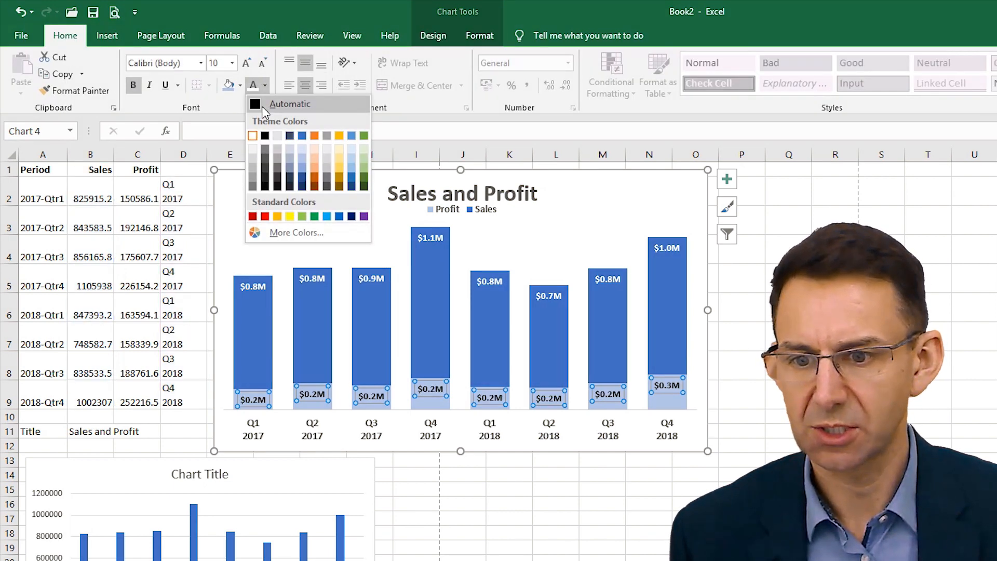
click(264, 106)
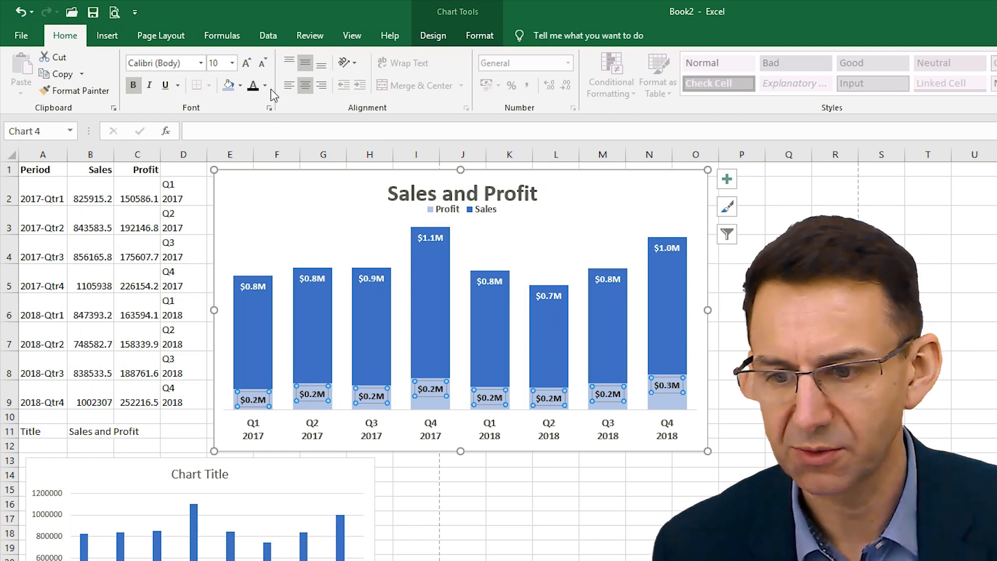
Set the period axis labels to 14 pt, then make the chart slightly taller and the plot area shorter to fit both label lines.
click(434, 438)
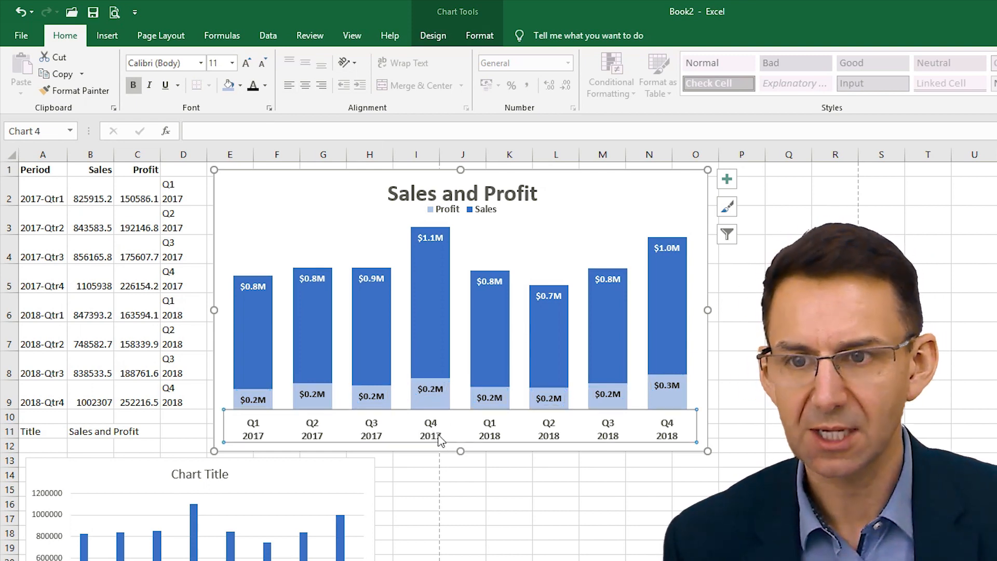
click(246, 64)
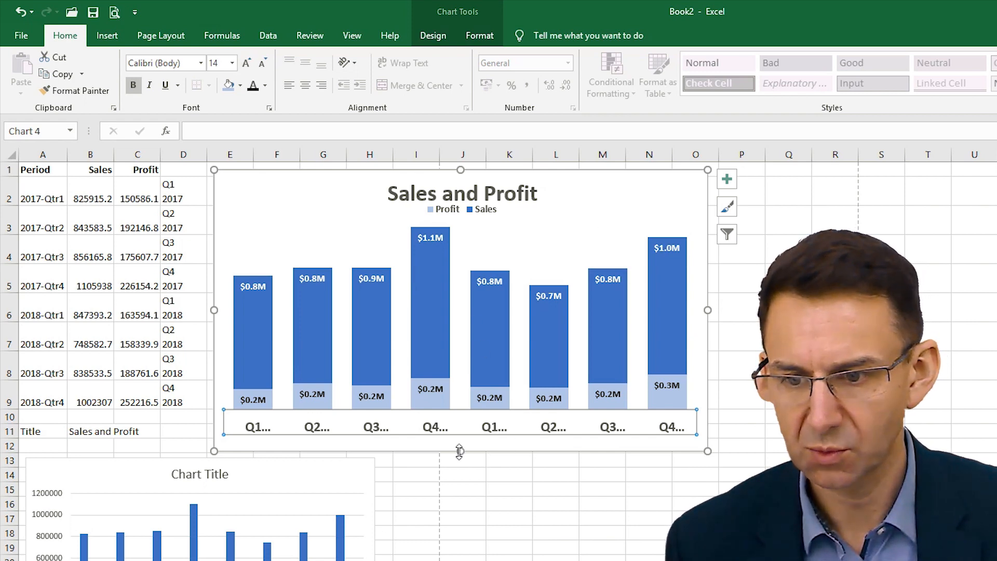
drag(460, 451, 457, 455)
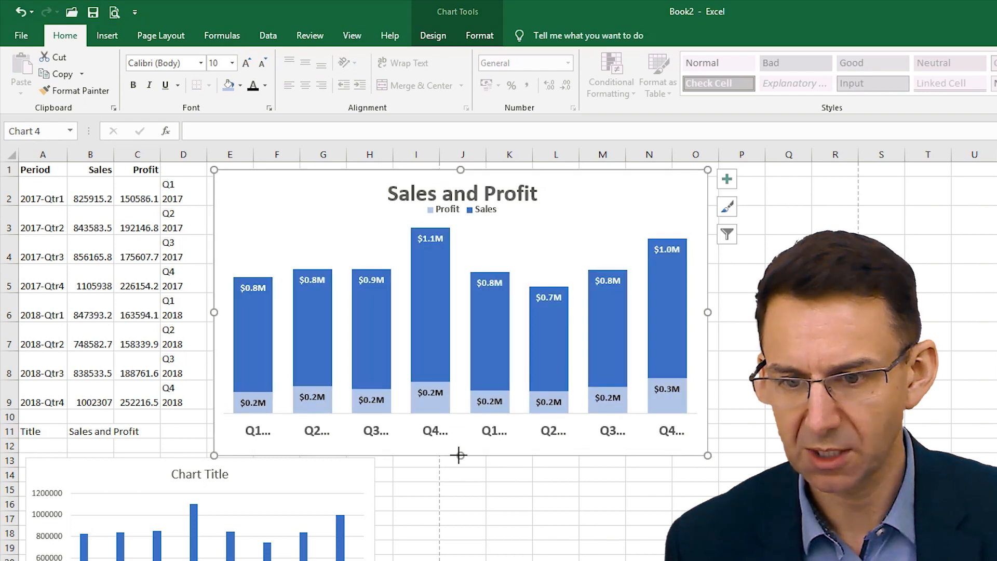
click(455, 415)
drag(458, 415, 462, 404)
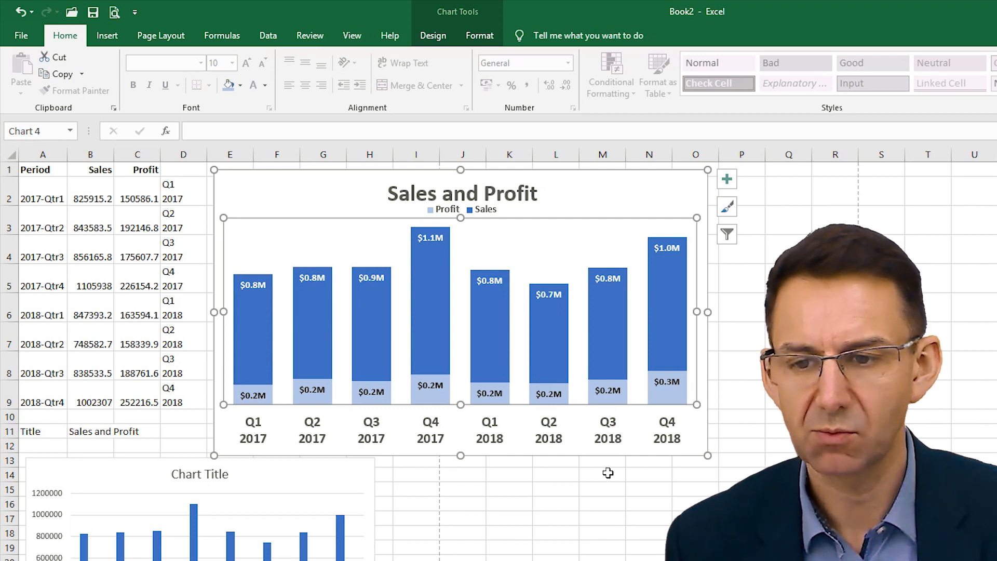
Increase the font size of the Sales and Profit data labels to 11 pt.
click(436, 238)
click(250, 64)
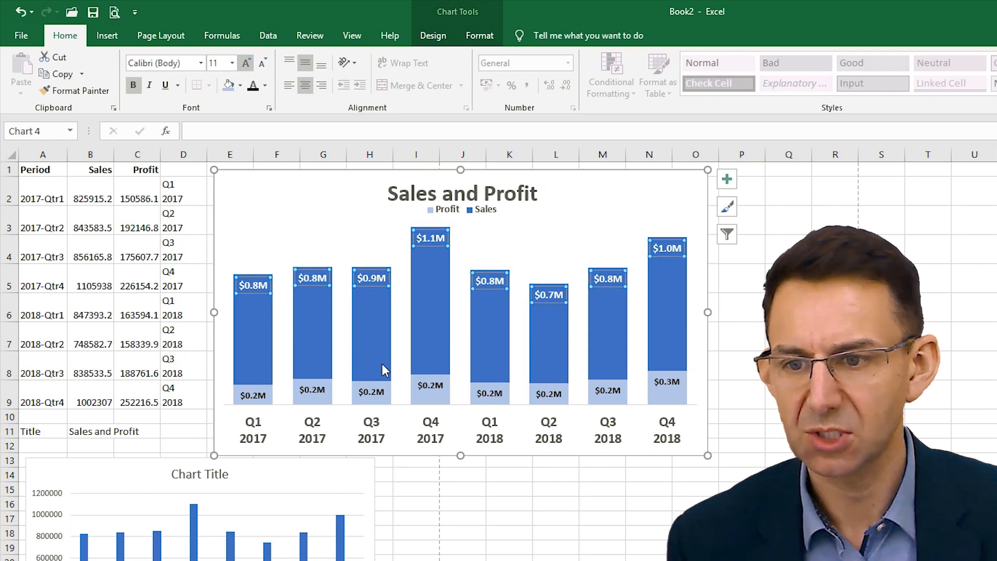
click(435, 387)
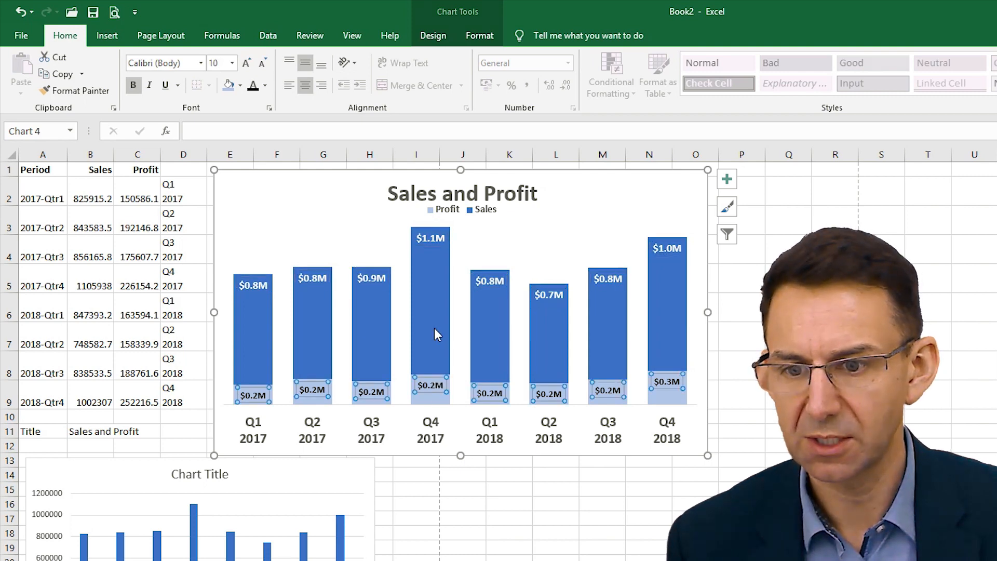
click(249, 64)
click(249, 64)
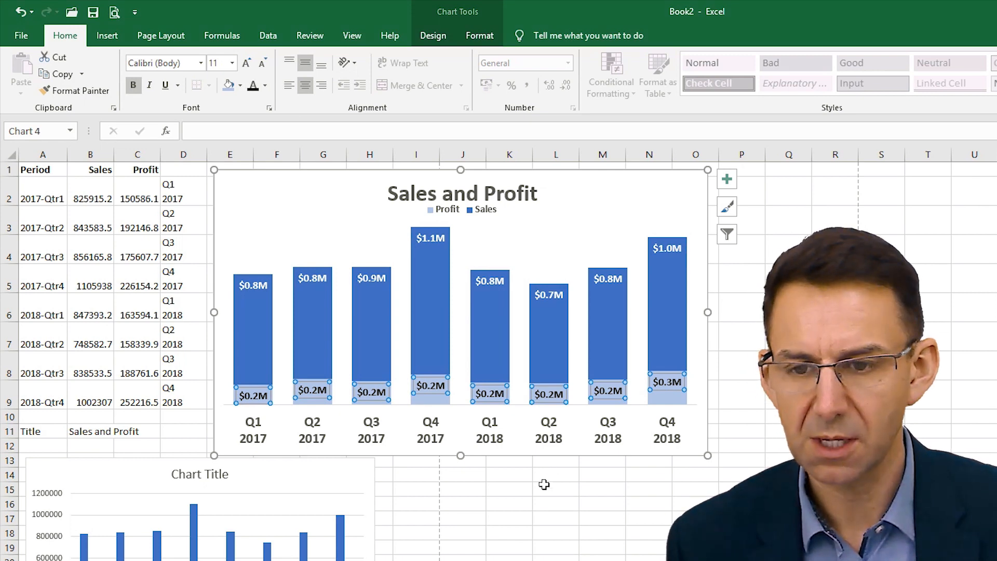
click(462, 411)
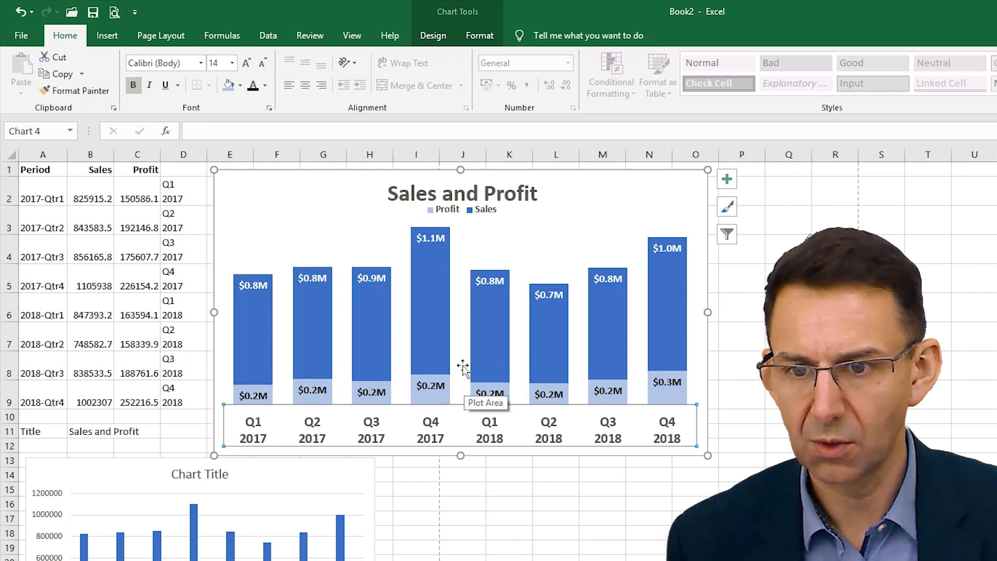
click(499, 229)
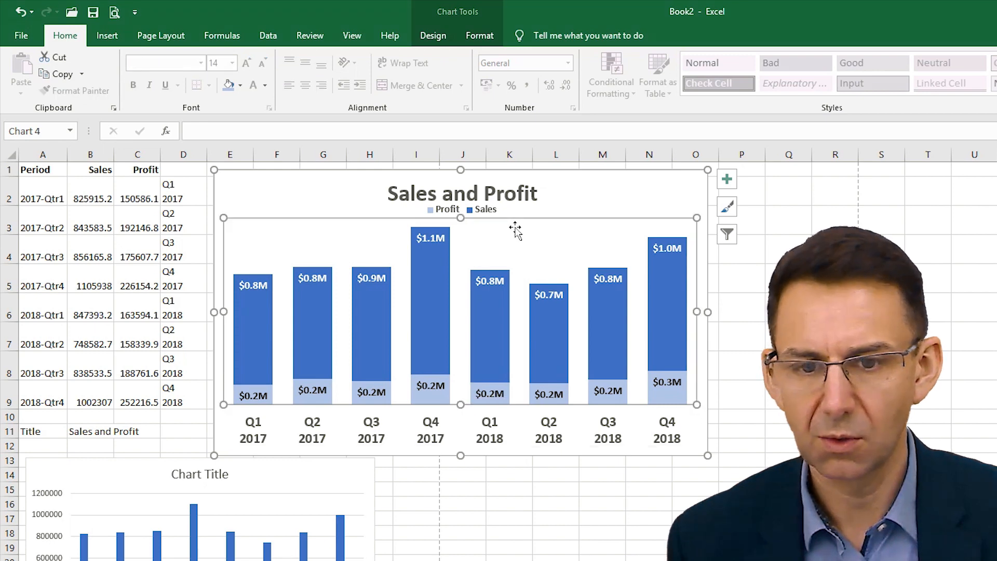
Select the horizontal category axis from the list of chart elements and view its fill formatting options.
click(600, 188)
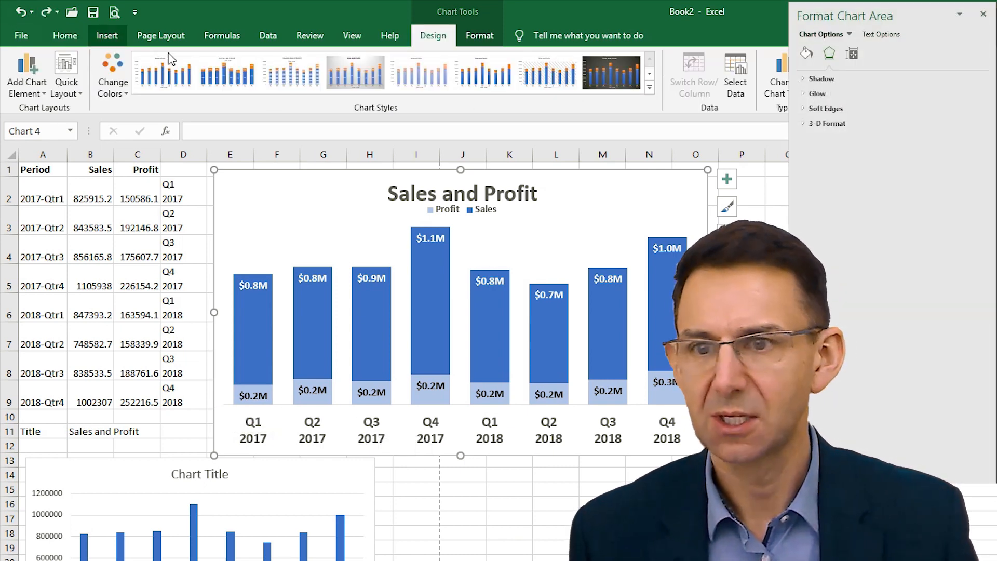
click(479, 36)
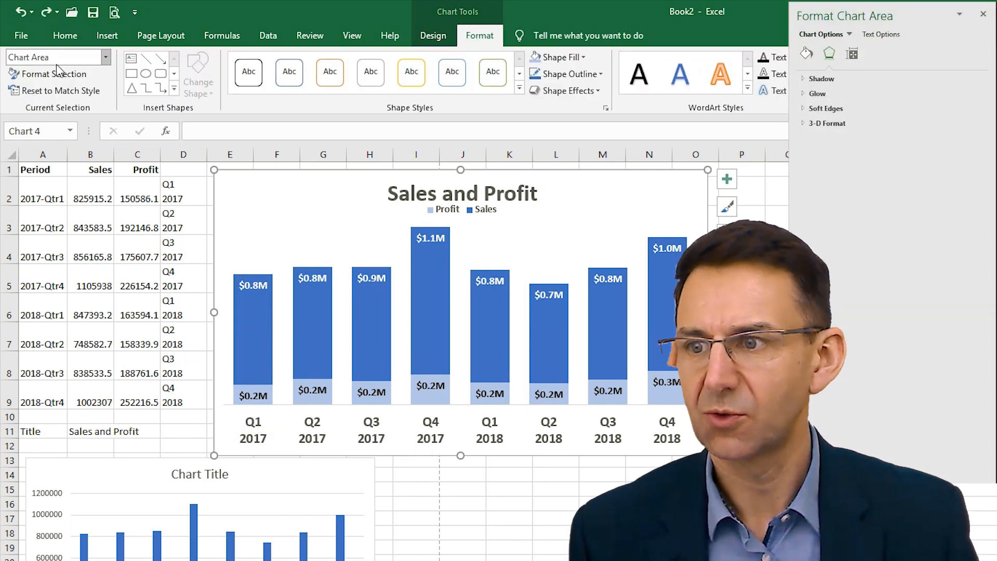
click(106, 57)
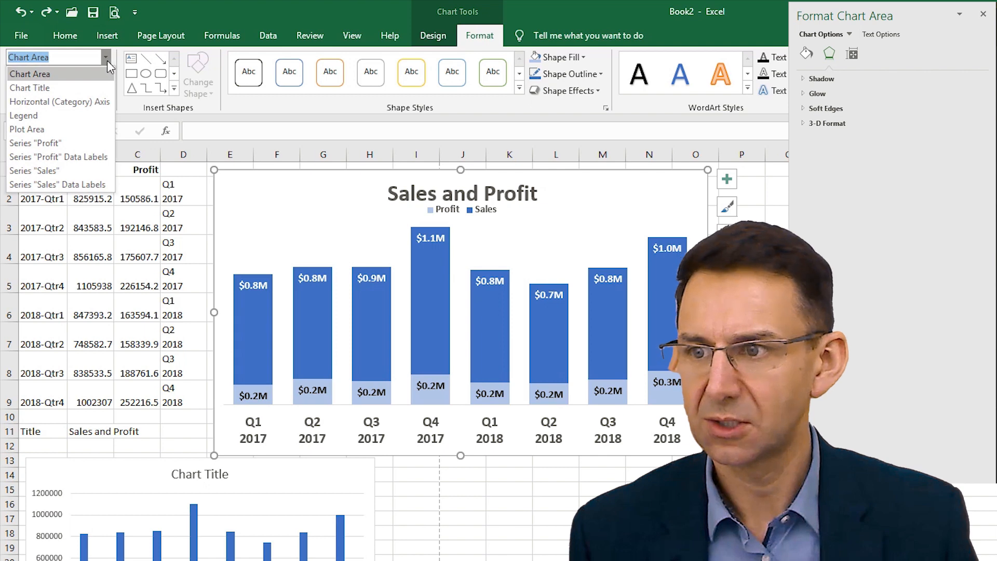
click(85, 102)
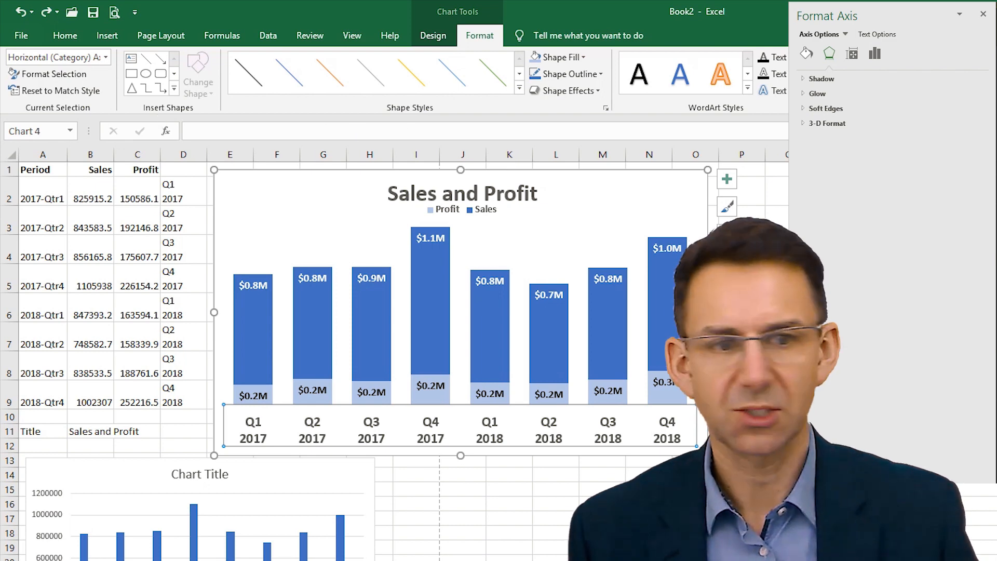
click(807, 53)
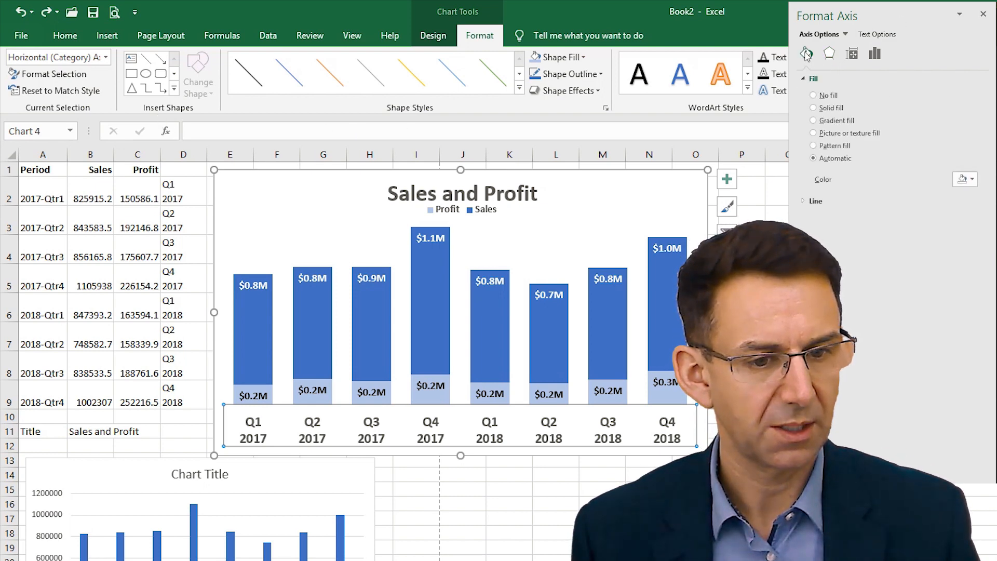
click(606, 186)
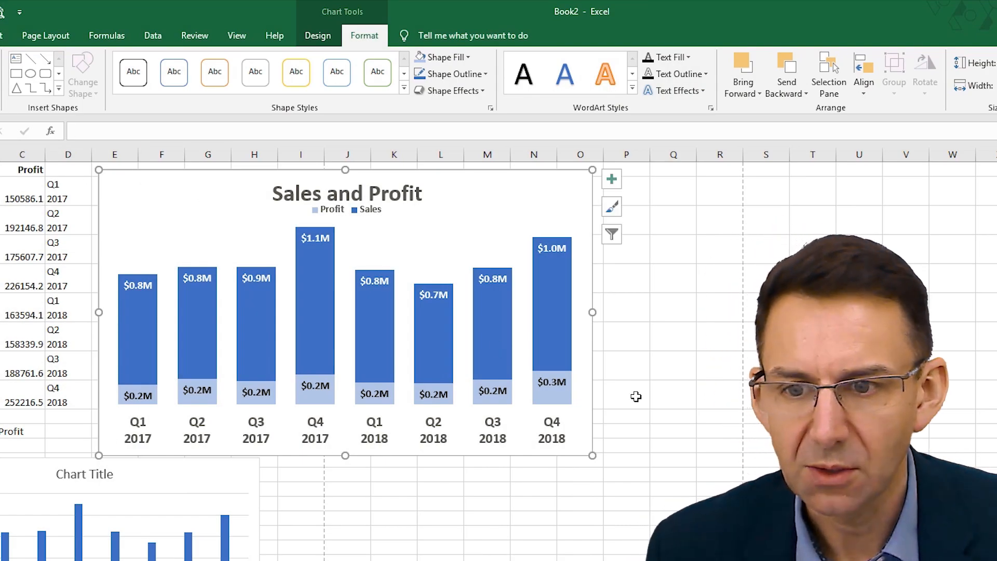
click(315, 285)
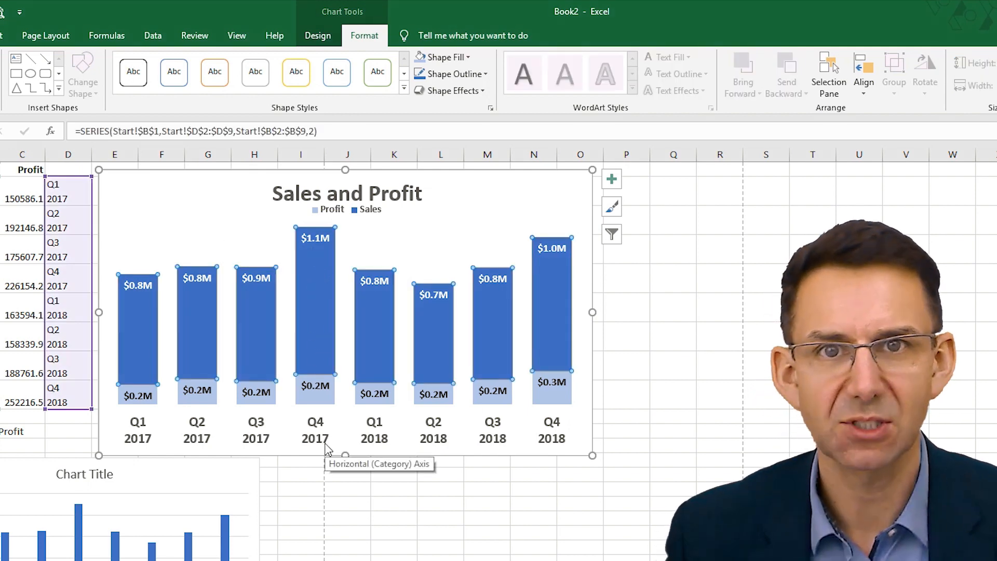
mouse_move(307, 328)
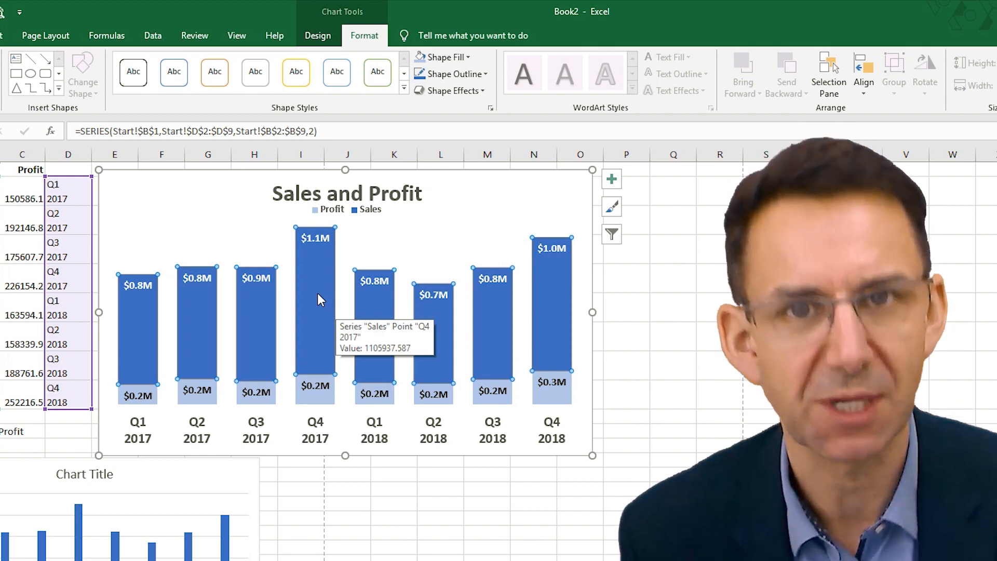
click(314, 306)
click(369, 332)
click(441, 244)
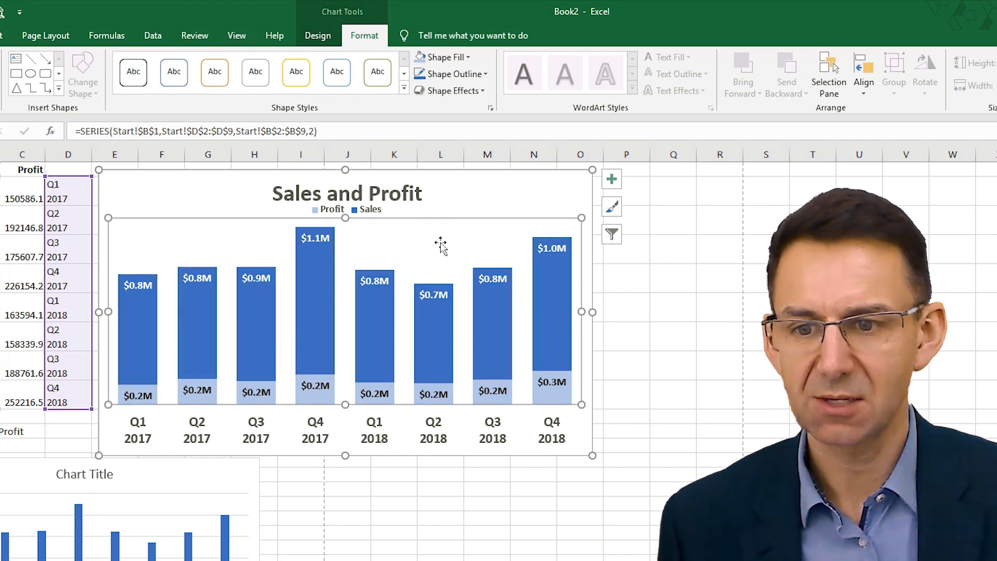
click(385, 318)
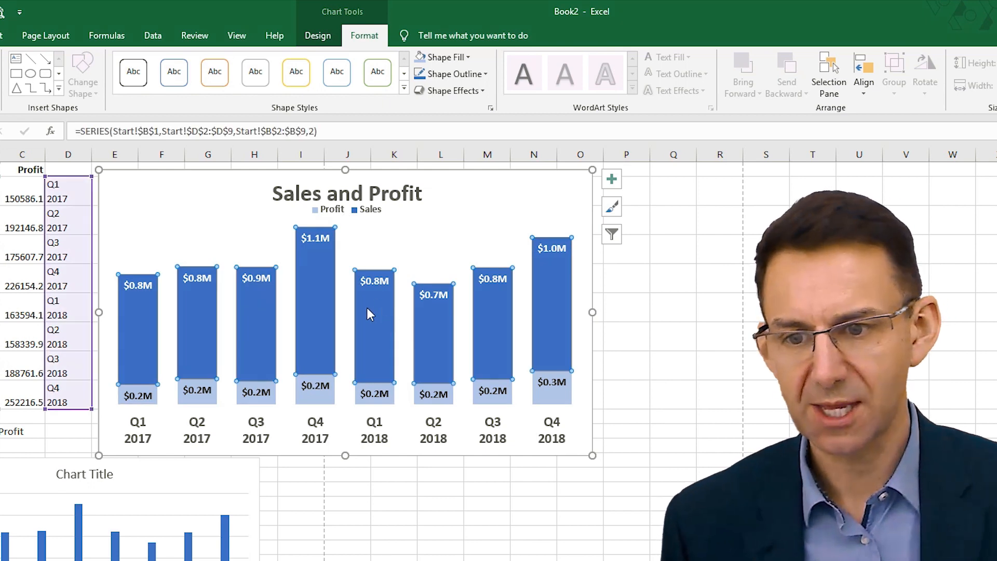
Fill the Q4 2017 column green for Sales and a lighter green for Profit.
click(310, 292)
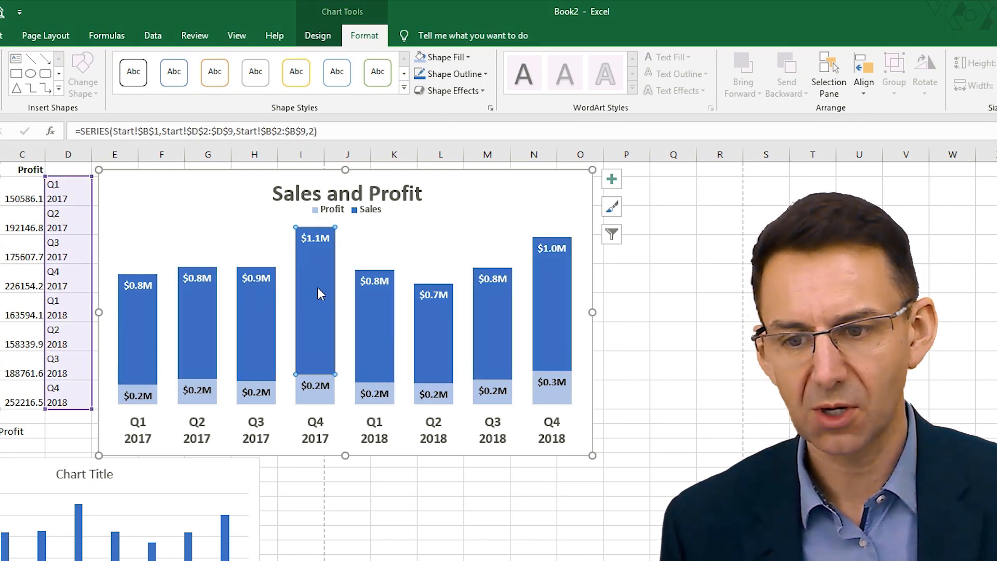
click(471, 58)
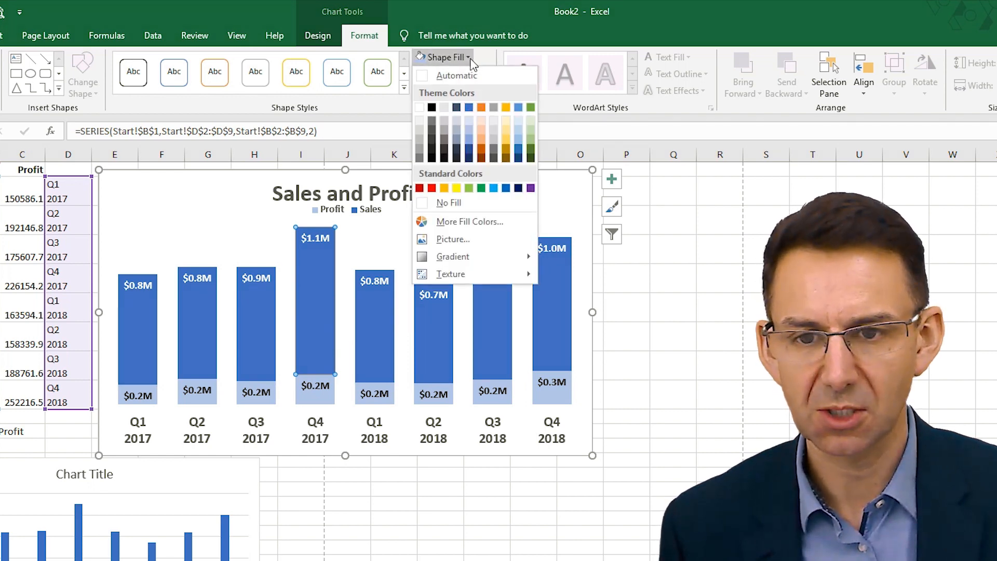
click(530, 107)
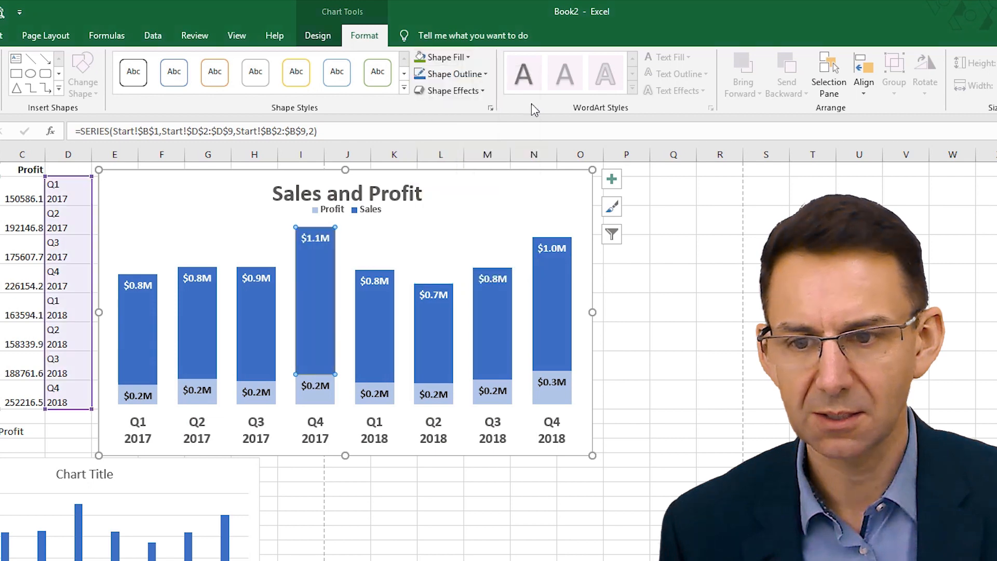
click(327, 410)
click(326, 408)
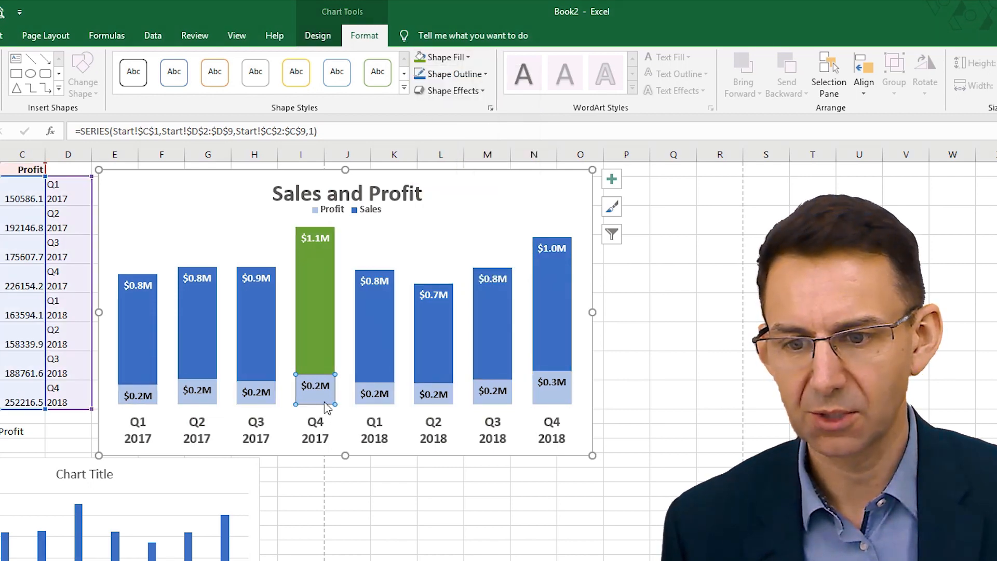
click(444, 57)
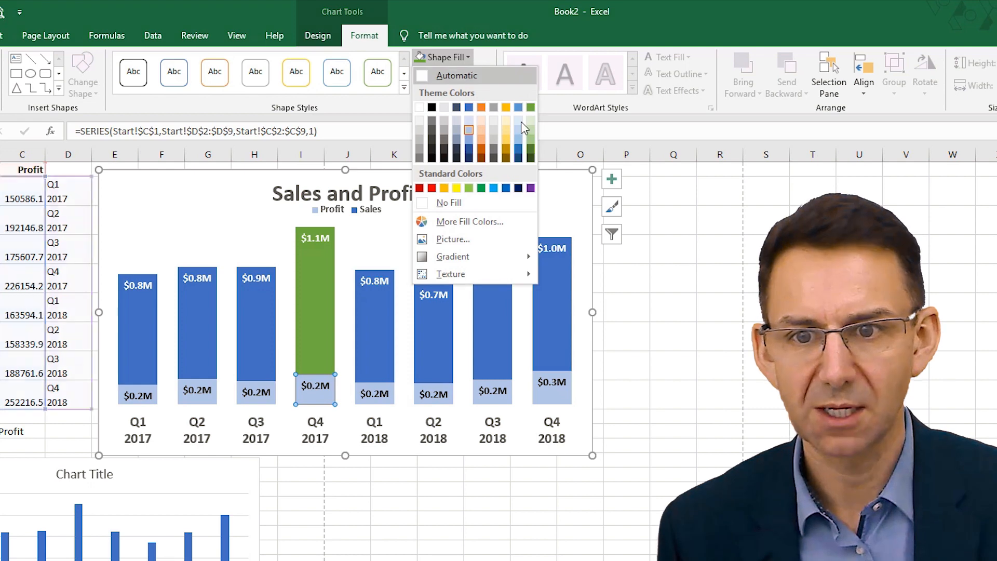
click(531, 130)
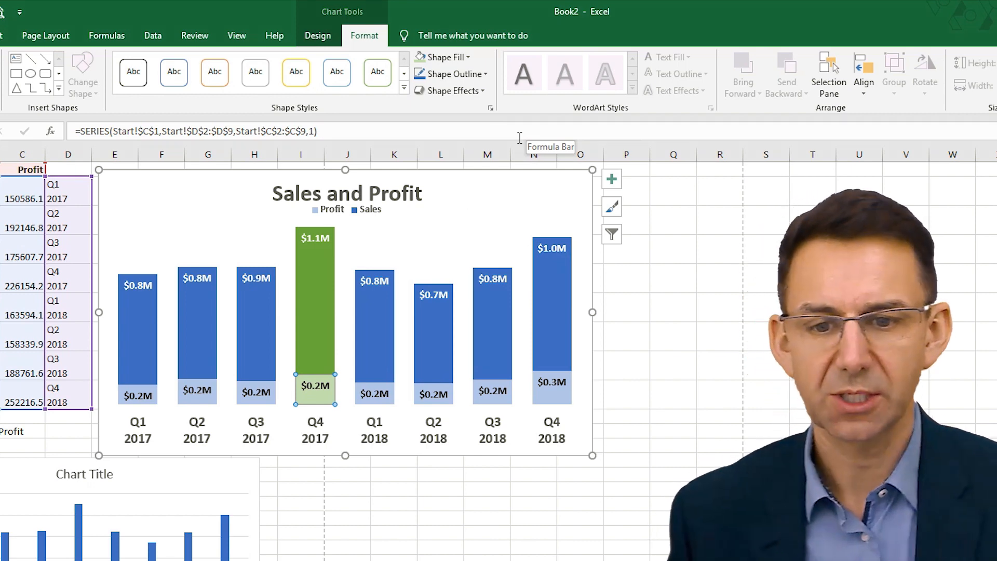
Fill the Q4 2018 column gold for Sales and a lighter gold for Profit.
click(551, 401)
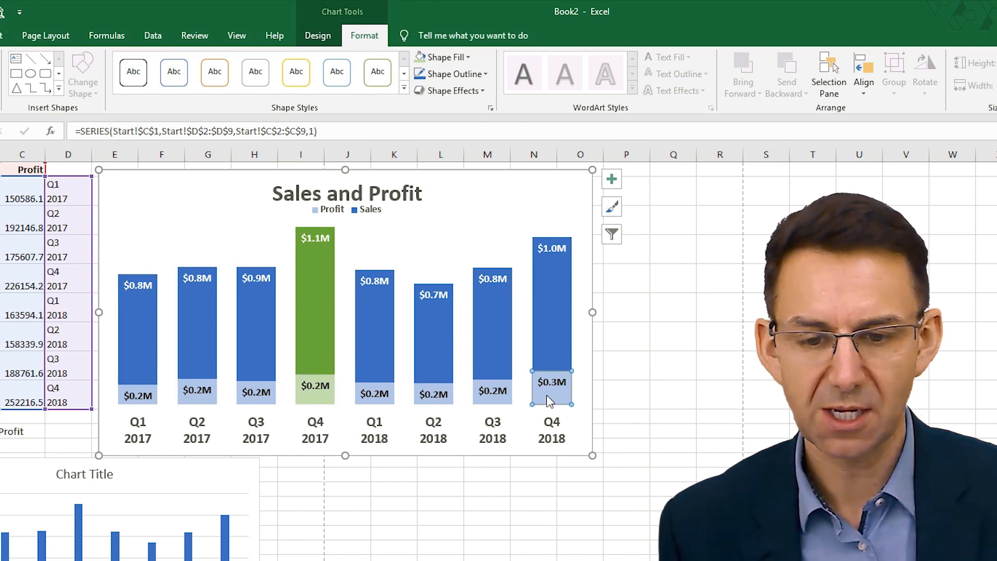
click(554, 345)
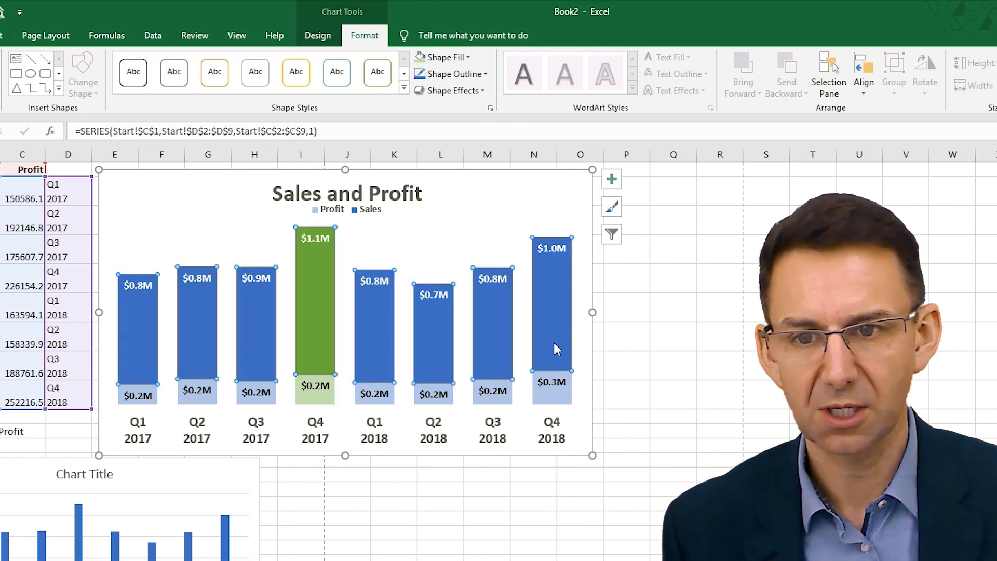
click(559, 324)
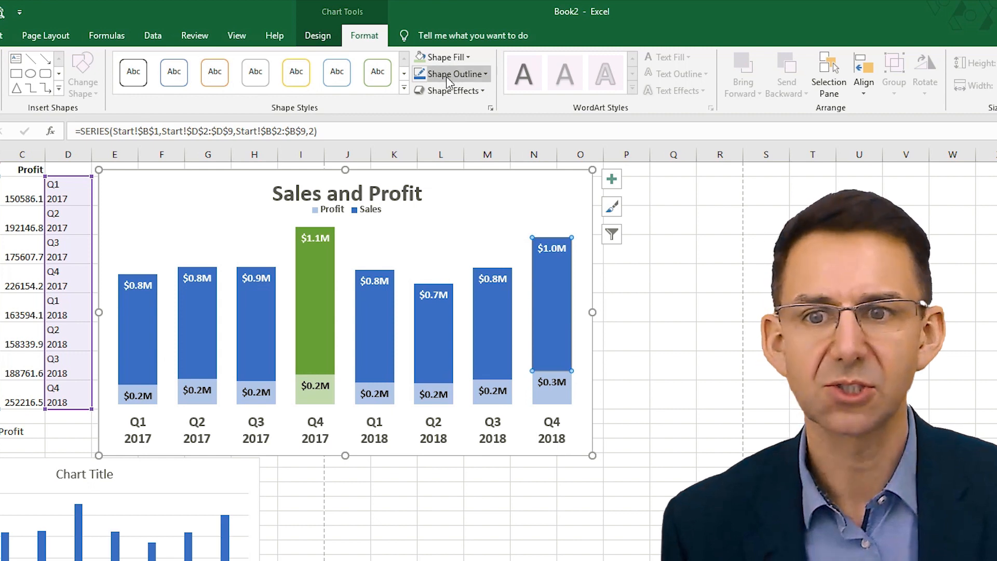
click(468, 57)
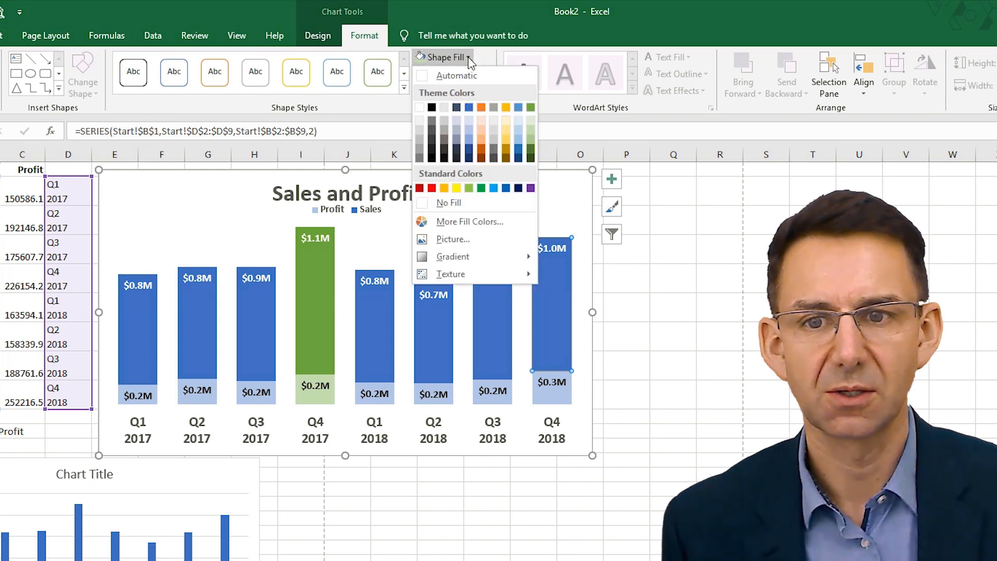
click(505, 107)
click(560, 400)
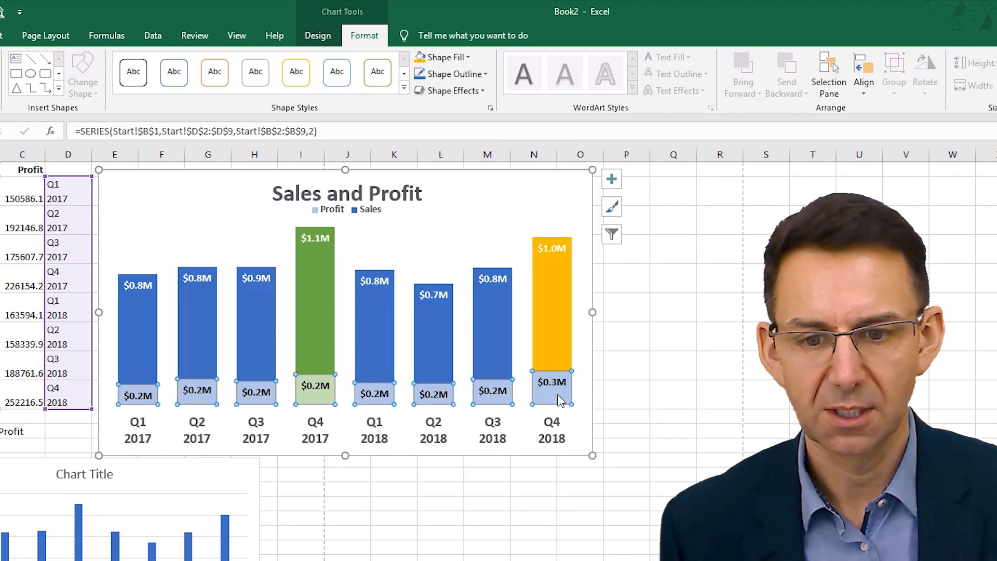
click(558, 396)
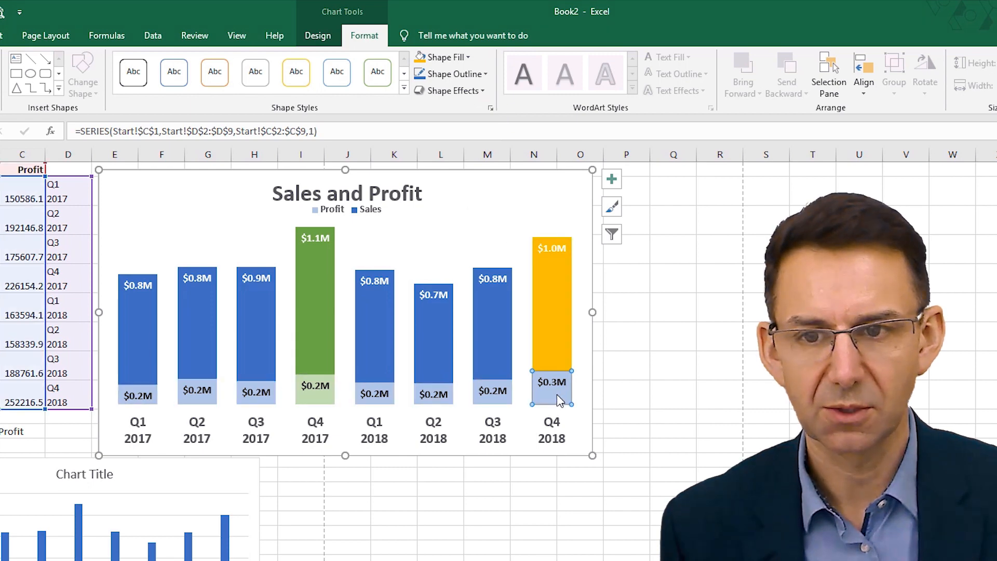
click(467, 57)
click(506, 130)
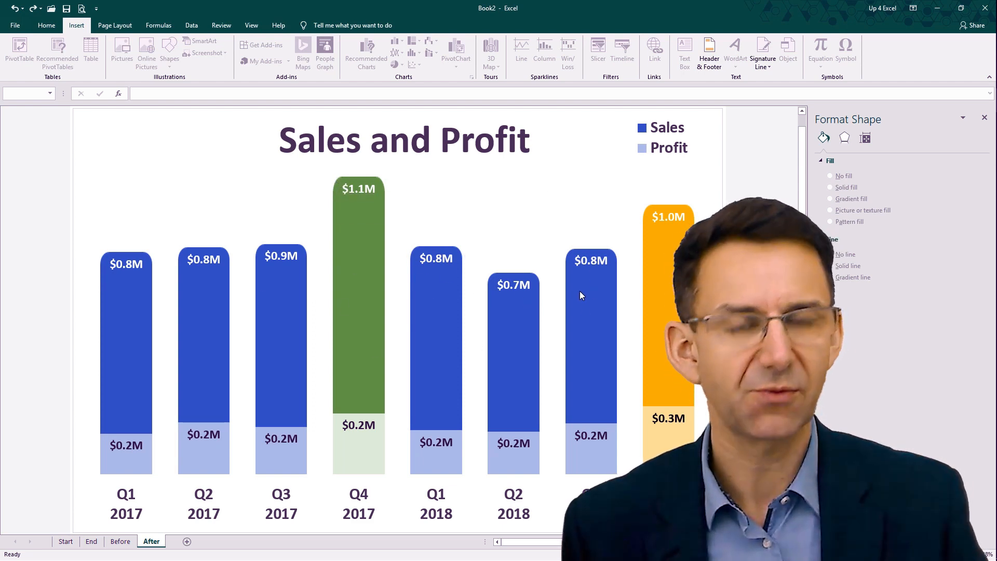
Return to the Start sheet and draw a rectangle with rounded top corners, about 4.26 cm high and 1.88 cm wide, below the chart.
mouse_move(576, 313)
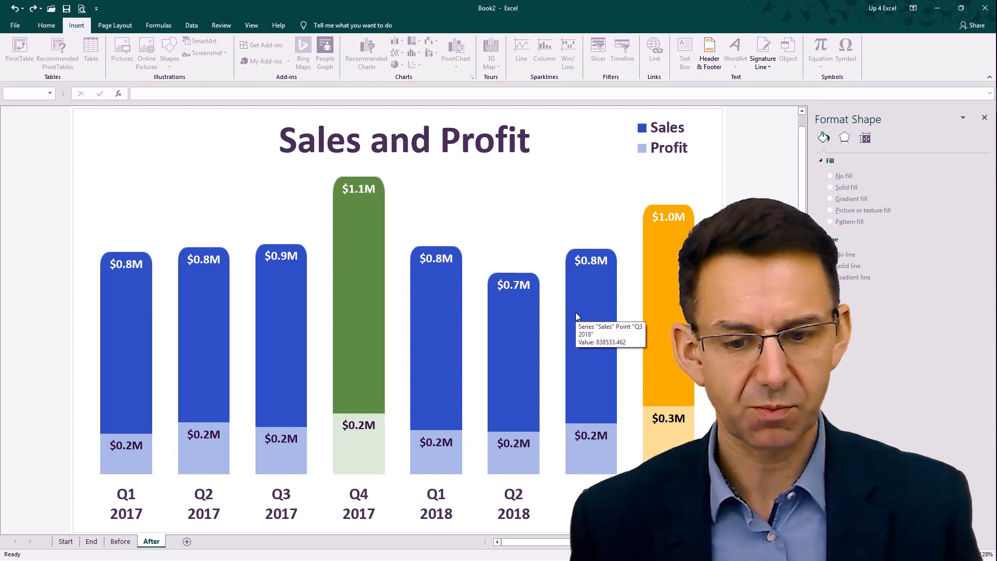
click(65, 544)
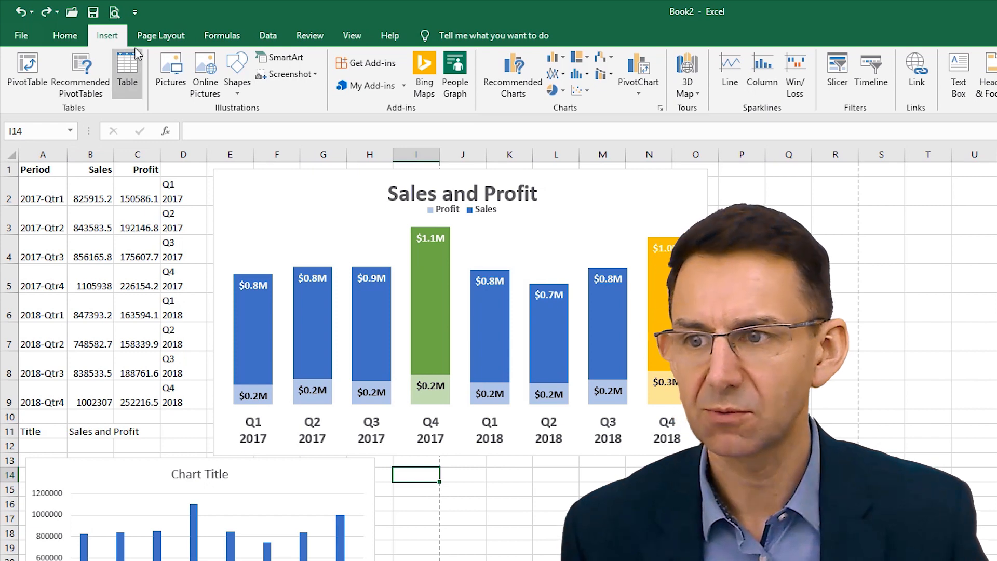
click(238, 83)
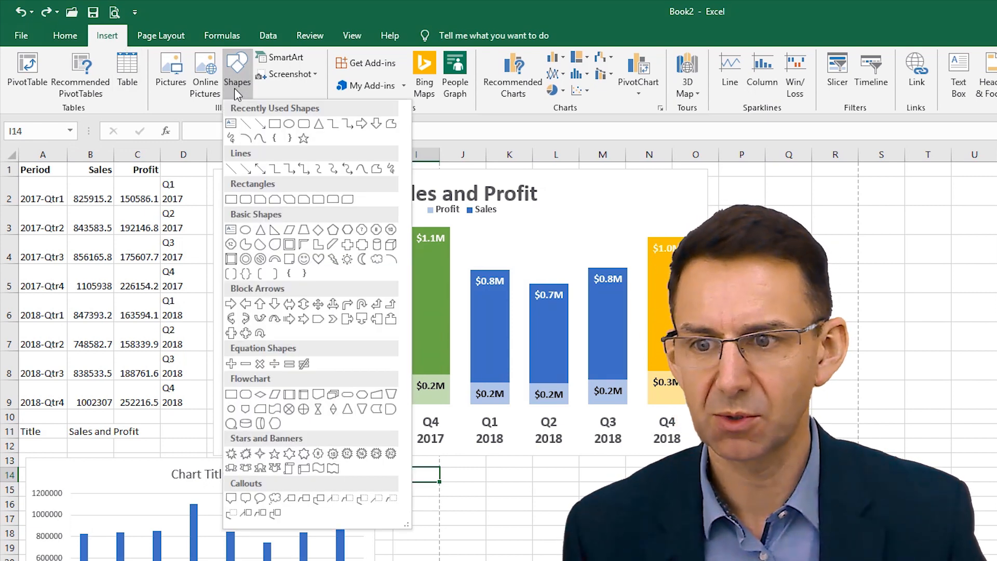
click(333, 200)
drag(446, 490, 504, 560)
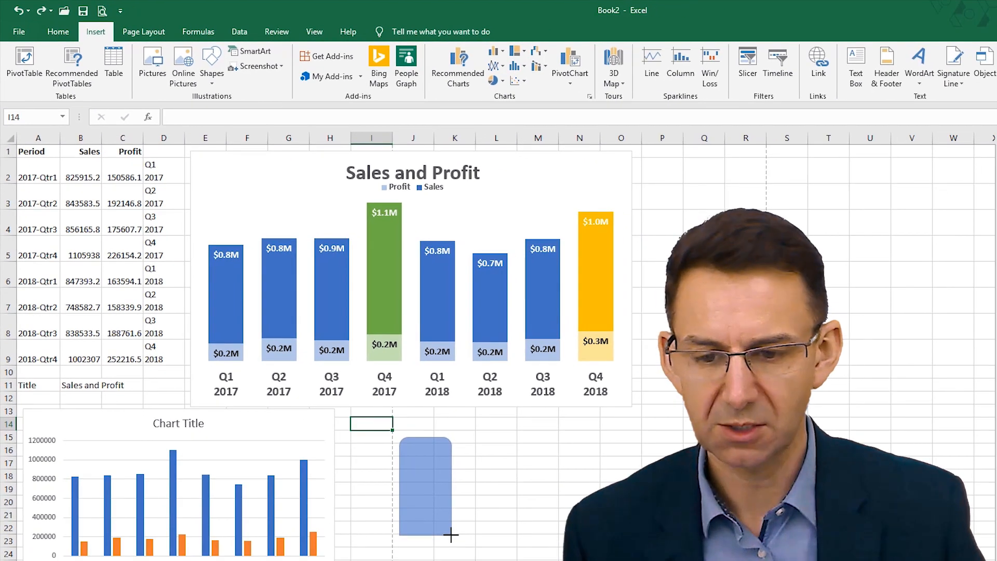
drag(451, 535, 445, 542)
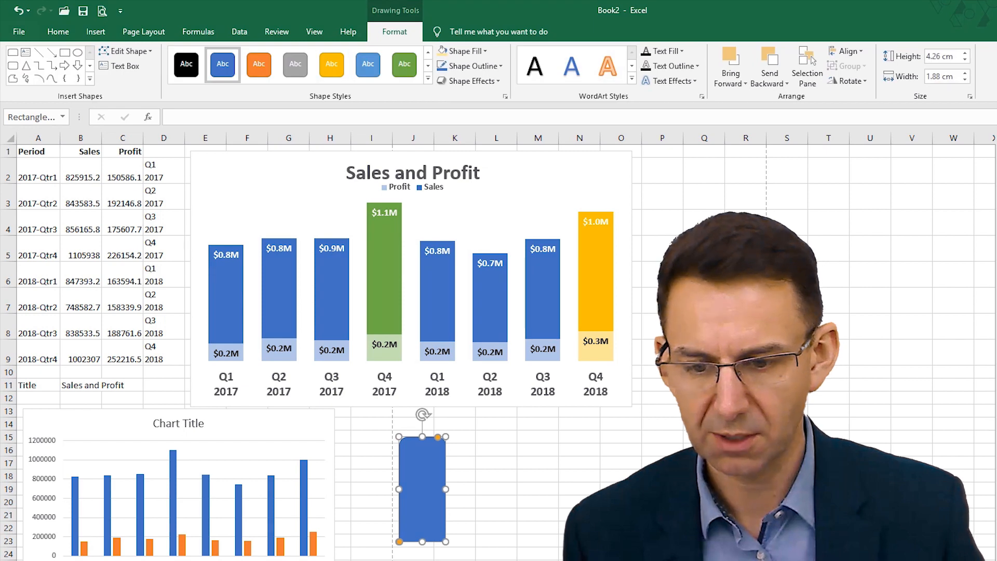
Try a gradient fill on the rounded rectangle, return it to a solid fill, and remove its outline.
key(ctrl+1)
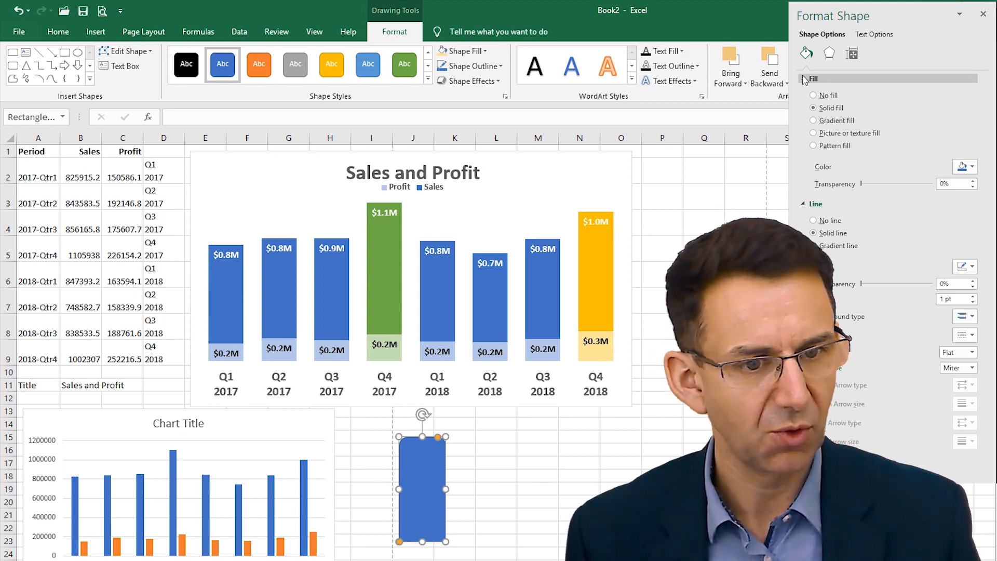
click(815, 122)
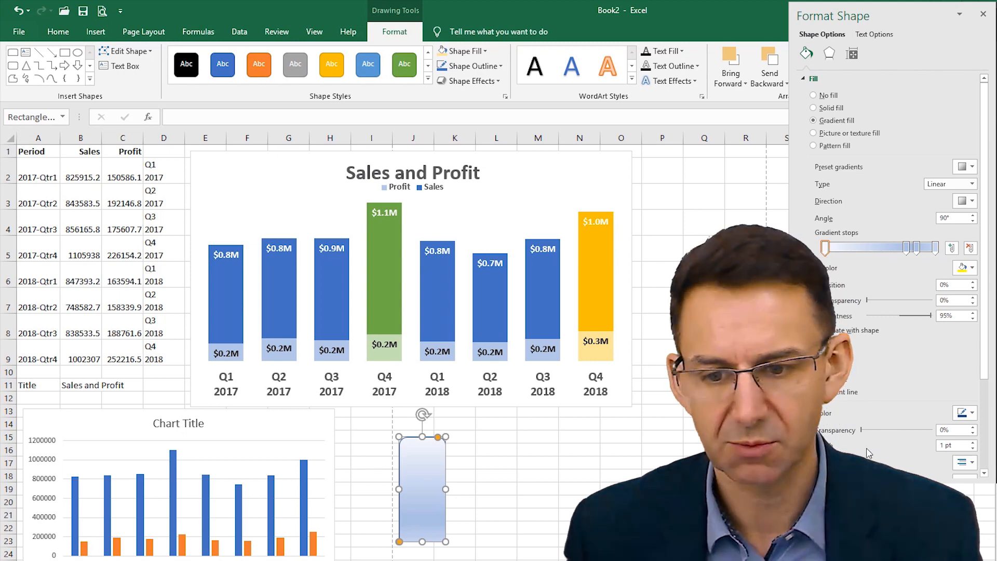
click(814, 108)
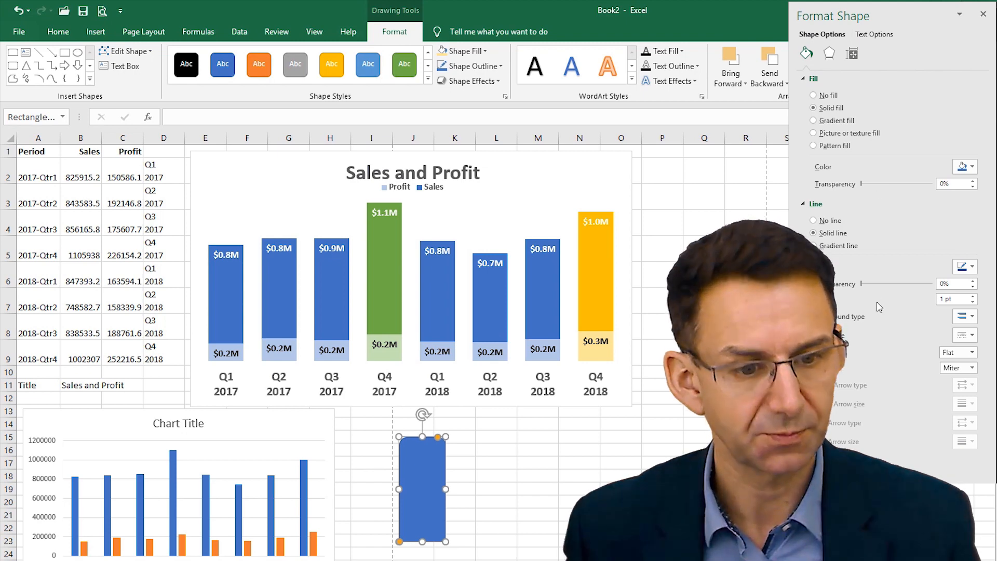
click(813, 221)
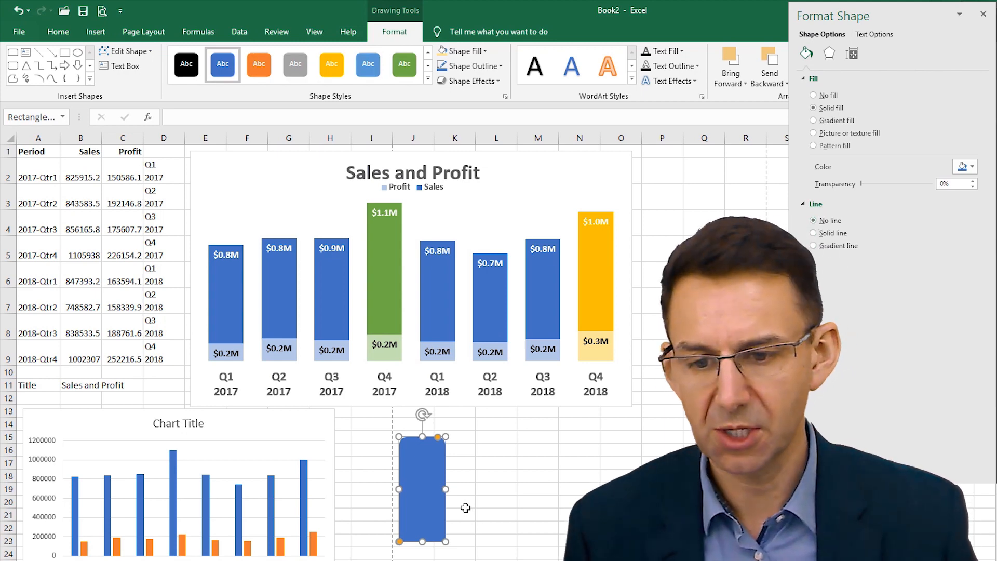
click(487, 475)
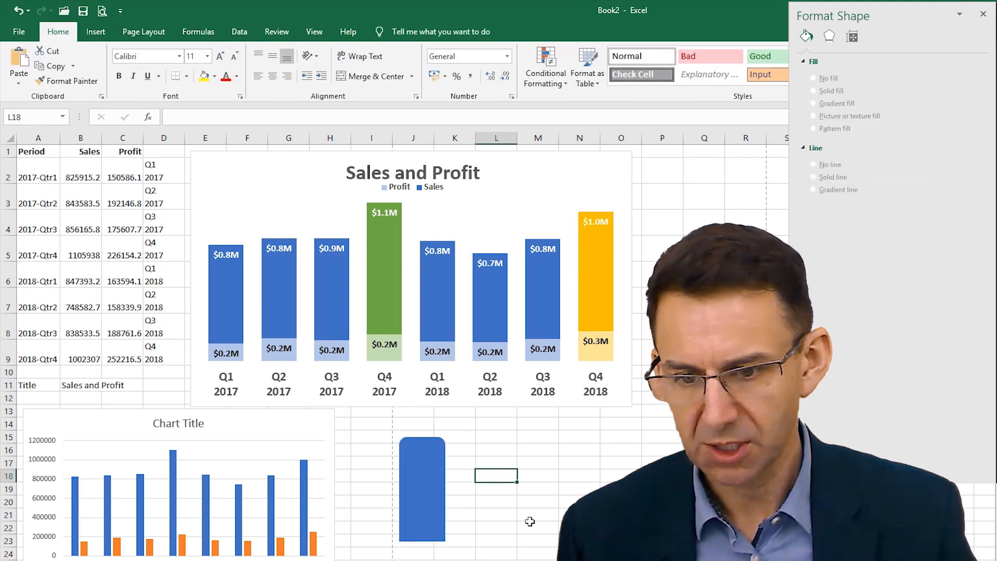
Copy the rounded rectangle and paste it onto the whole Sales series of the Sales and Profit chart.
click(433, 494)
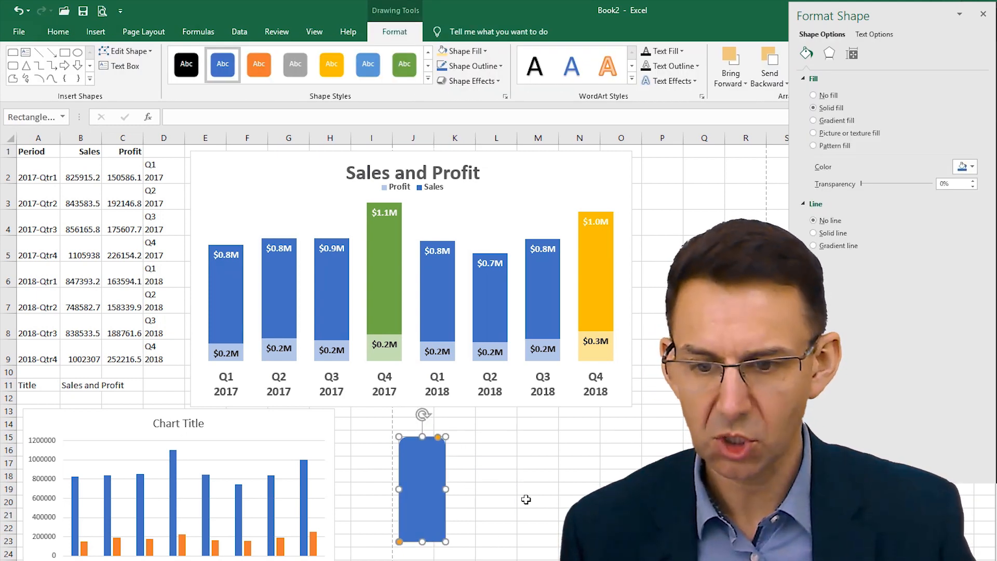
key(ctrl+c)
click(228, 294)
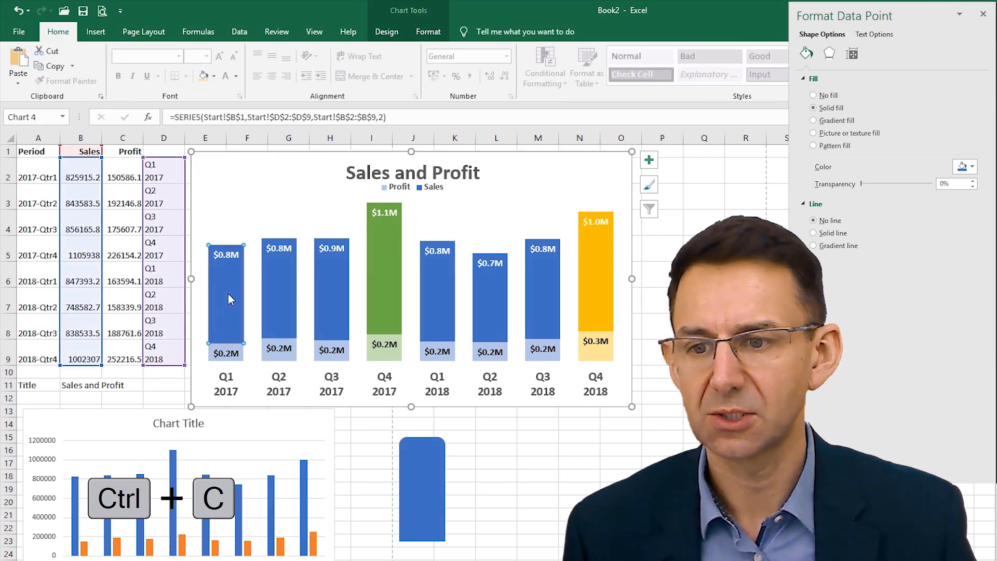
click(279, 284)
click(301, 203)
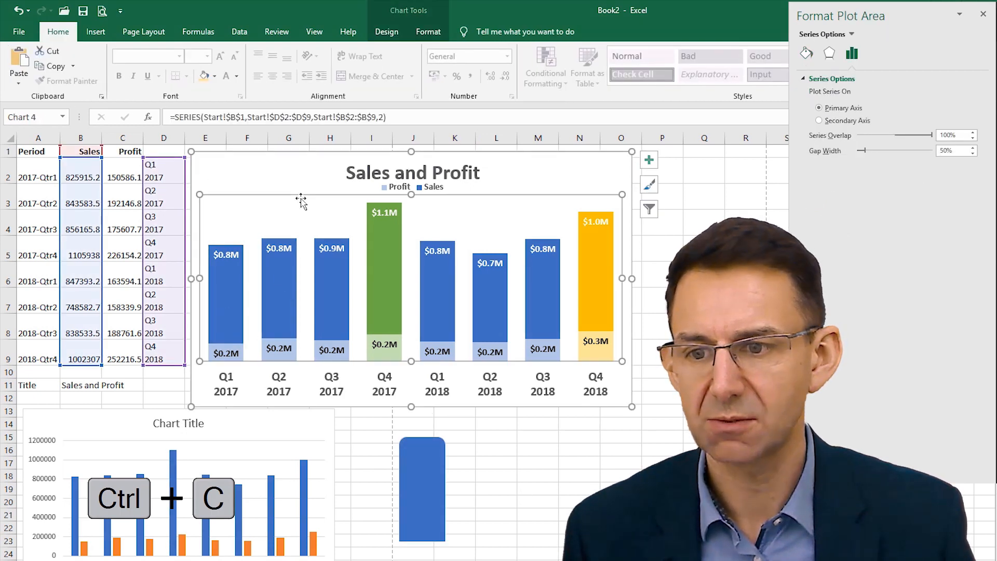
click(334, 289)
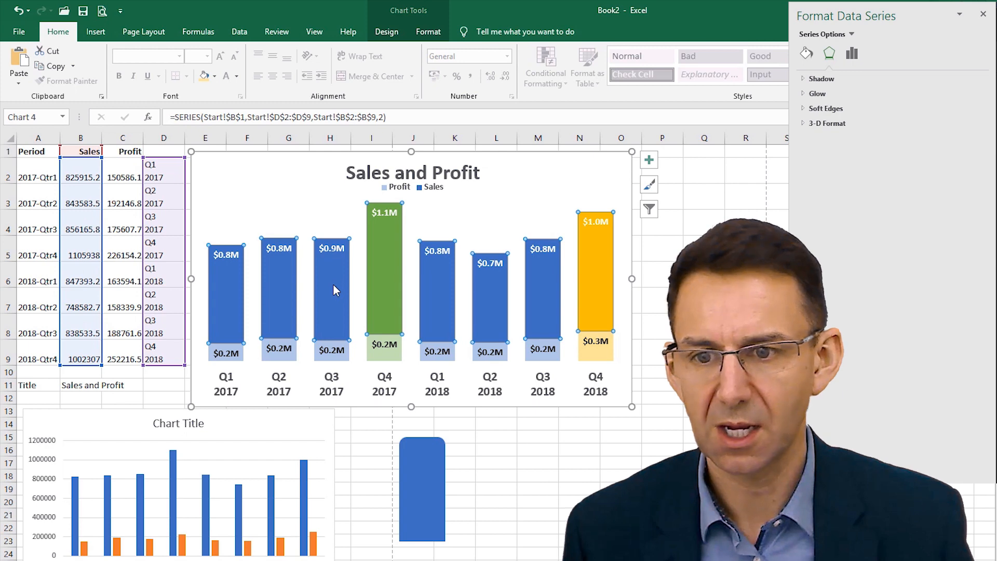
key(ctrl+v)
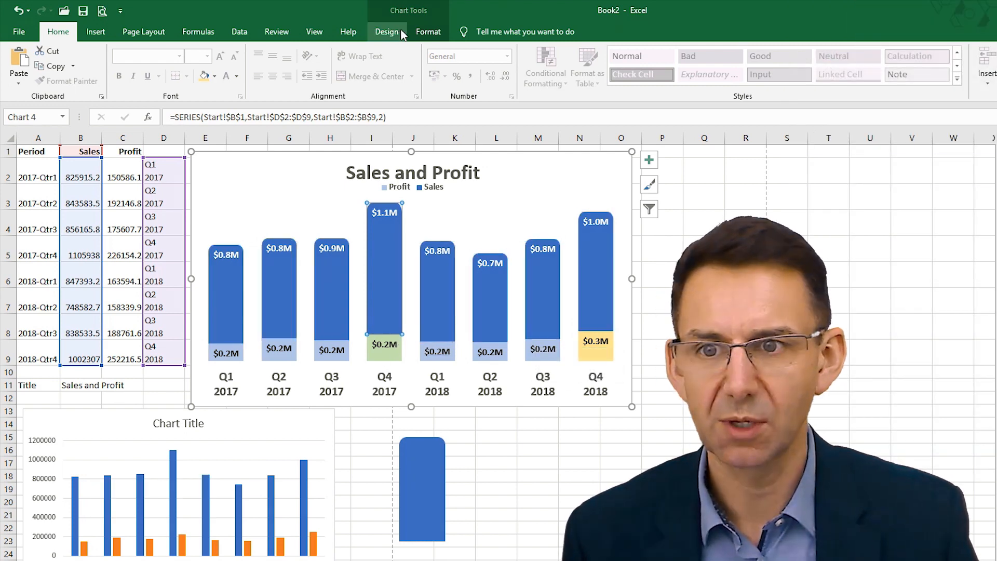
Apply a green shape fill to the Q4 2017 Sales column.
click(429, 32)
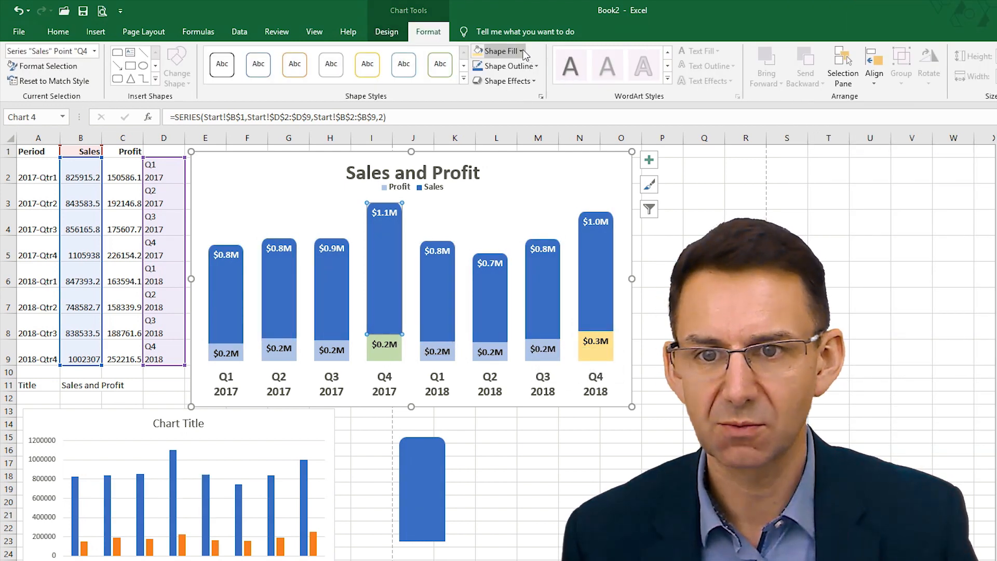
click(522, 51)
click(578, 96)
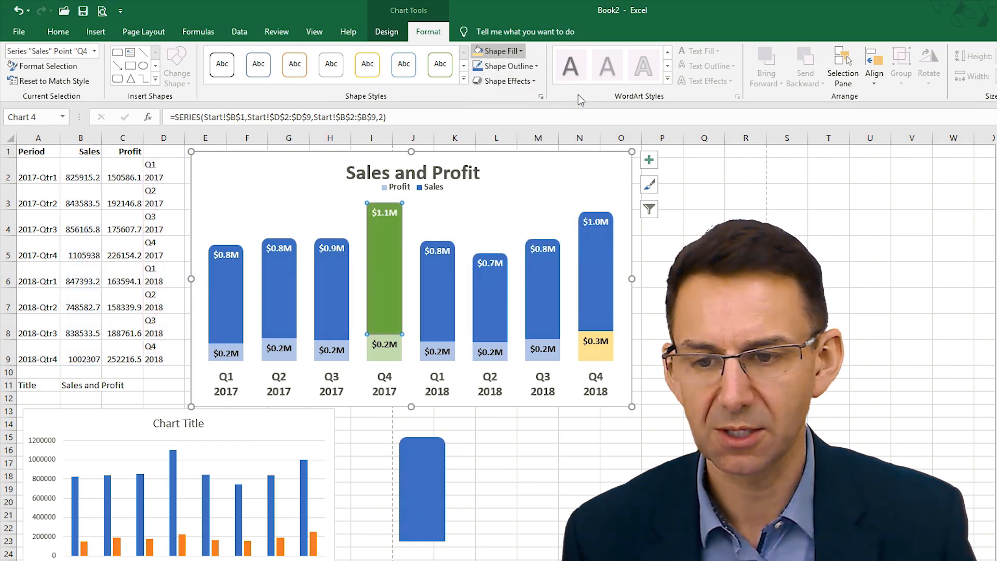
click(583, 250)
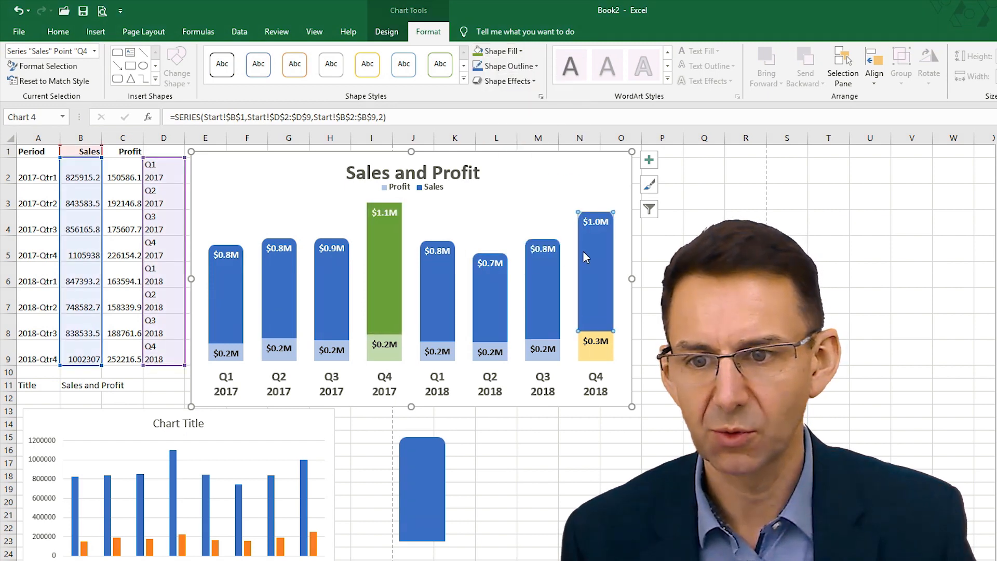
click(392, 277)
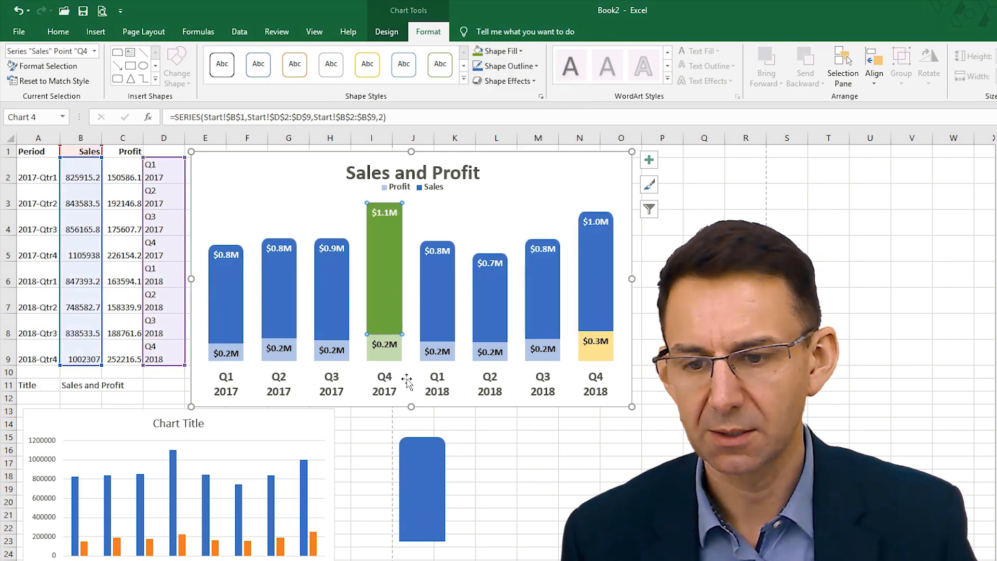
click(486, 451)
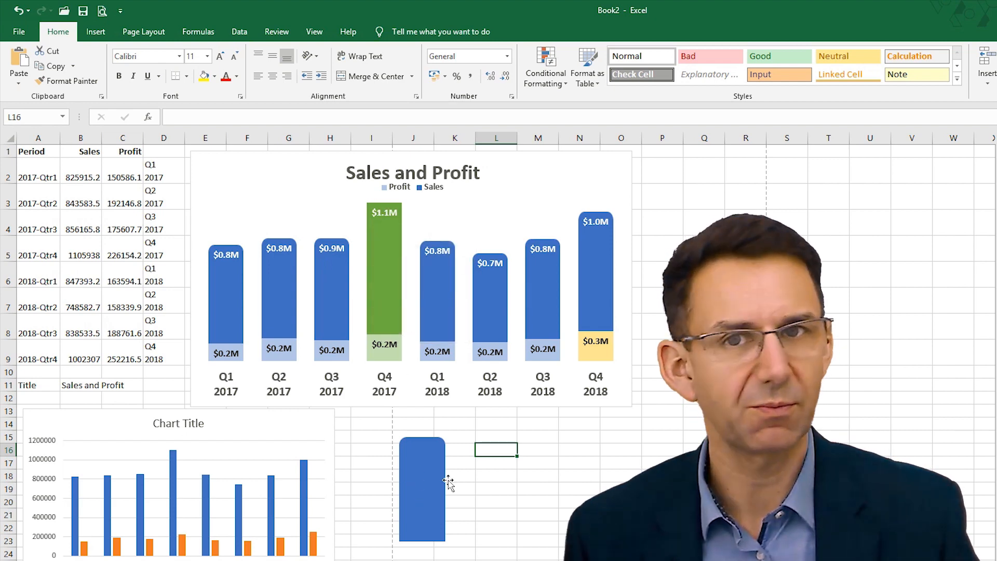
Recolour the rounded rectangle solid green, copy it, and paste it onto only the Q4 2017 Sales column.
click(422, 491)
key(ctrl+1)
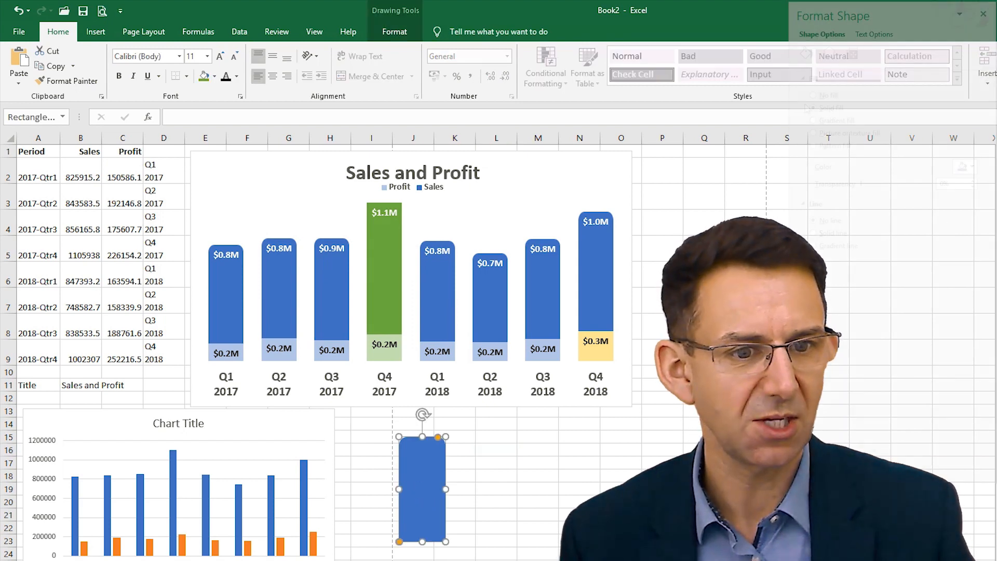
click(963, 167)
click(990, 193)
key(ctrl+c)
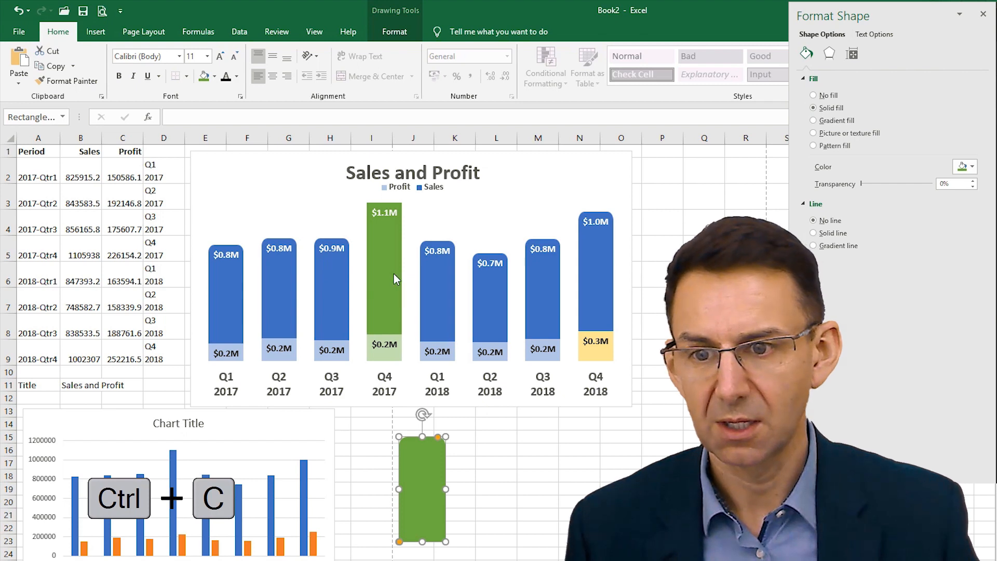
click(394, 273)
click(387, 273)
key(ctrl+v)
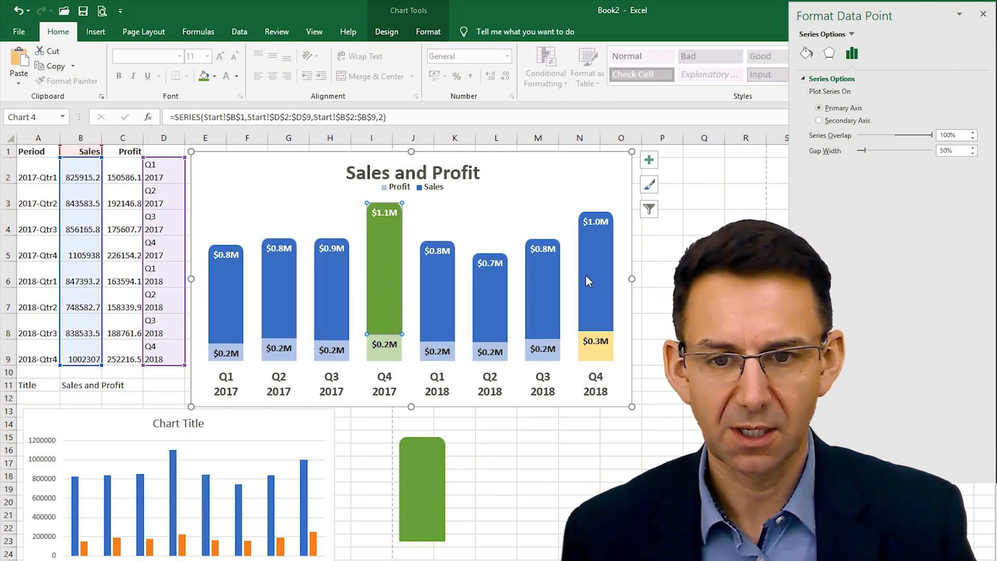
Recolour the rounded rectangle solid gold, copy it, and paste it onto only the Q4 2018 Sales column.
click(414, 504)
click(967, 166)
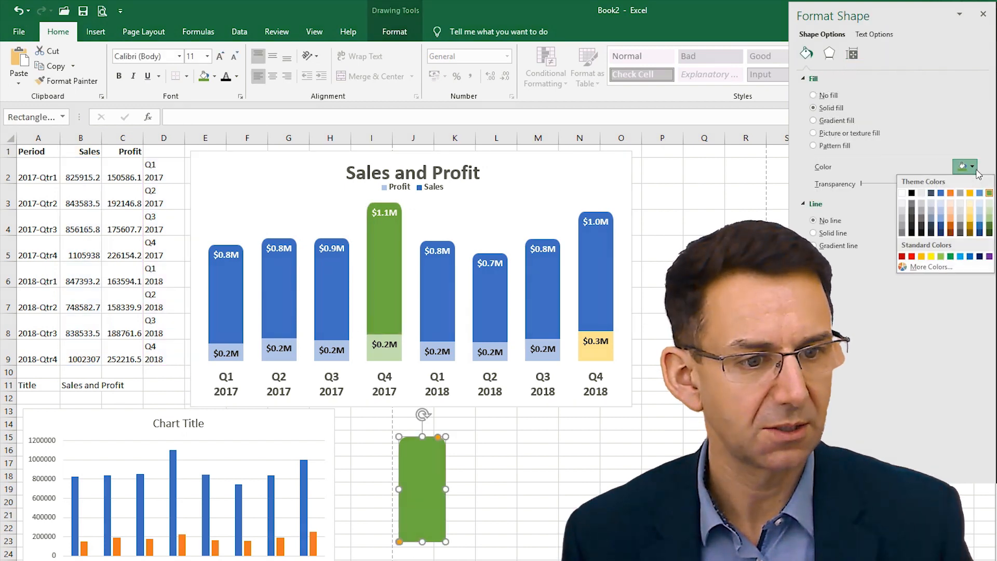
click(965, 201)
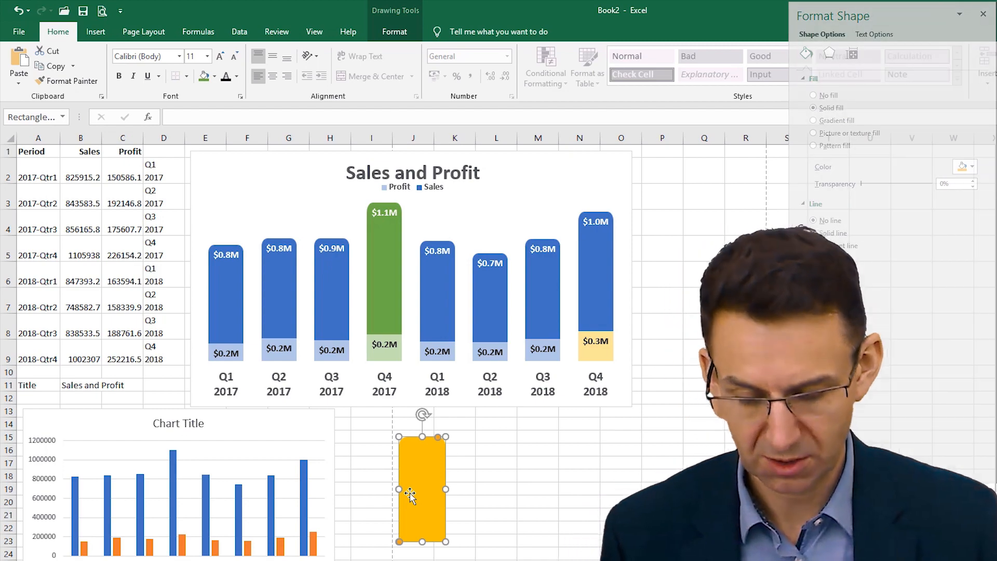
key(ctrl+c)
click(607, 286)
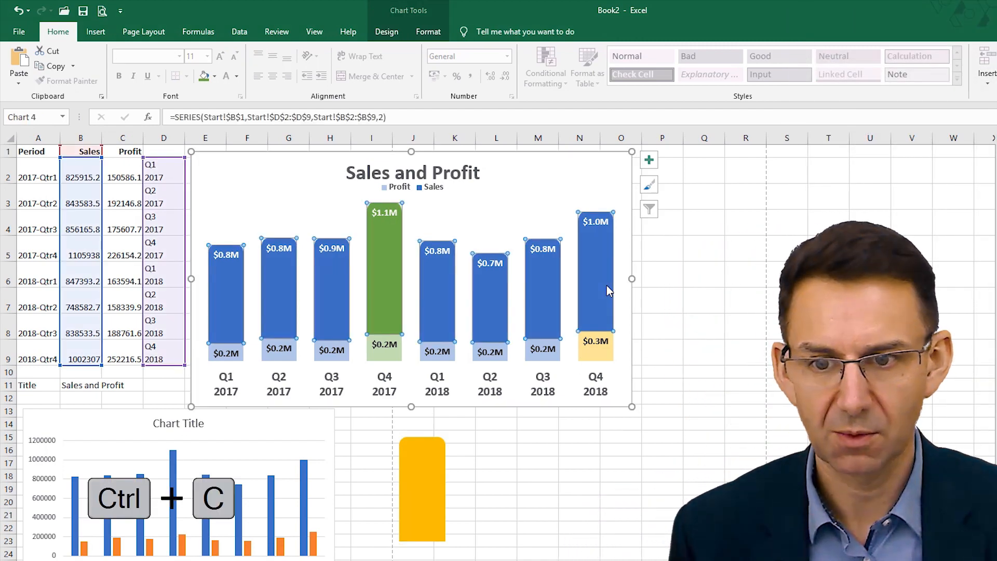
key(ctrl+v)
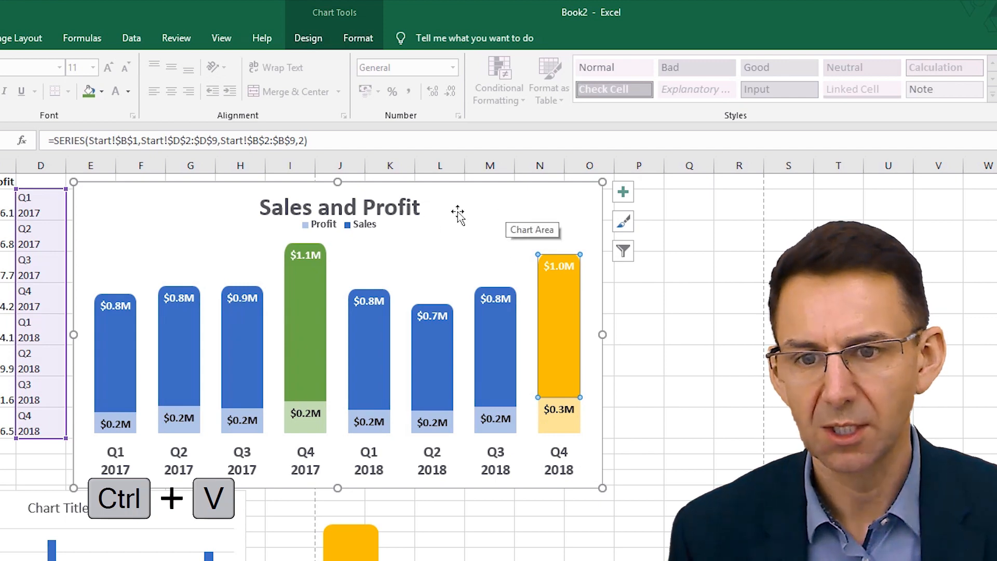
click(477, 201)
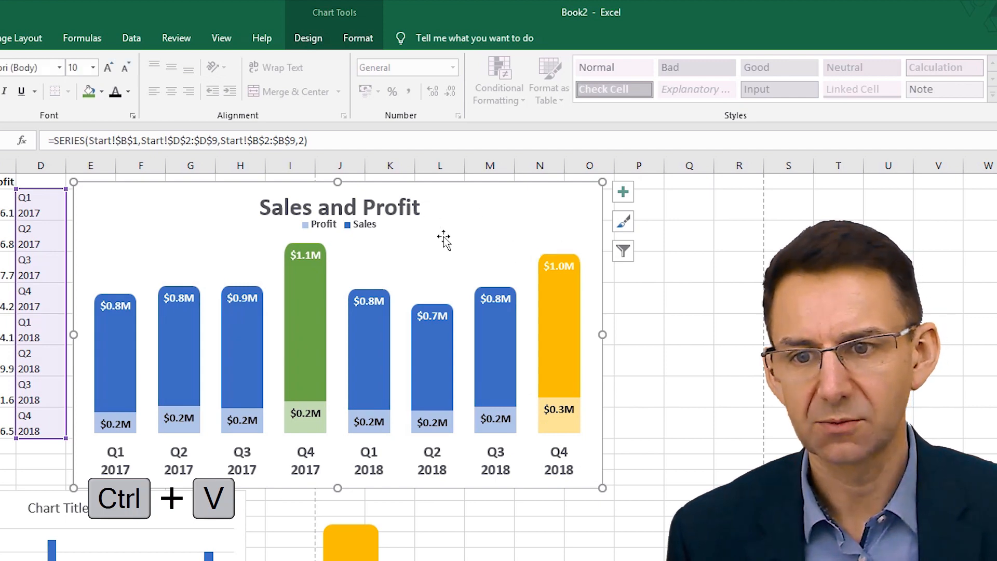
Move the legend to the upper right corner of the Sales and Profit chart and resize it so its entries stack vertically.
click(358, 233)
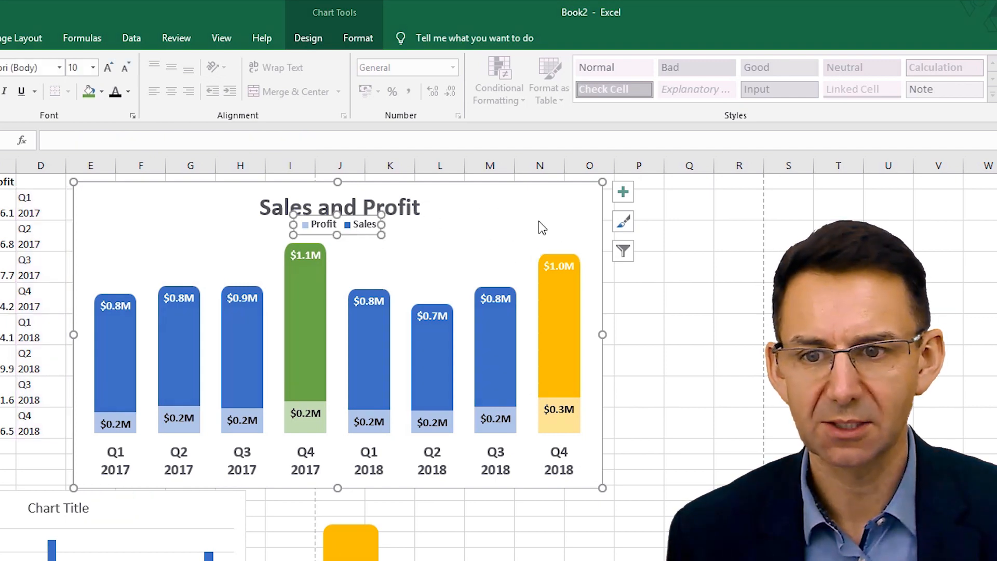
click(358, 226)
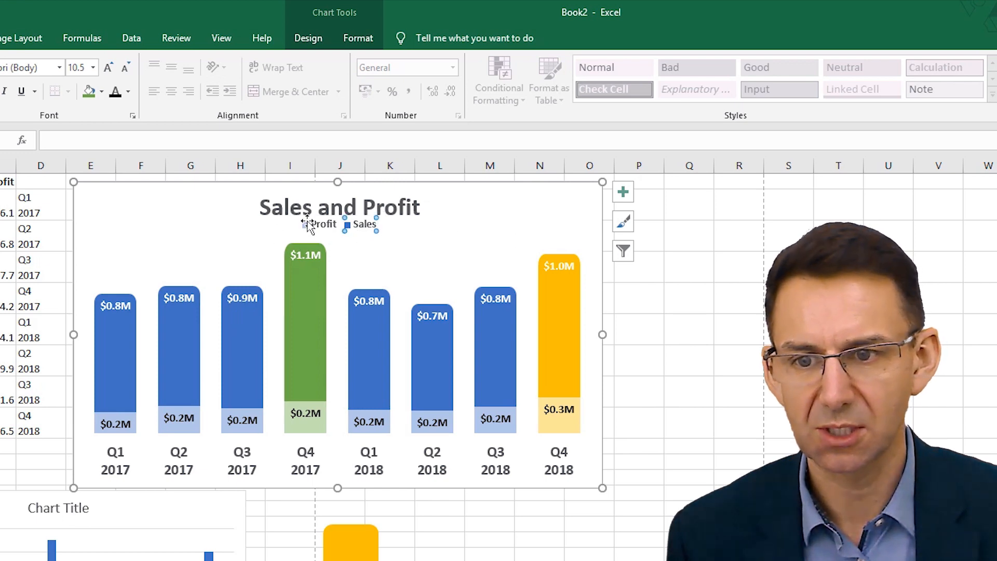
click(362, 251)
click(364, 234)
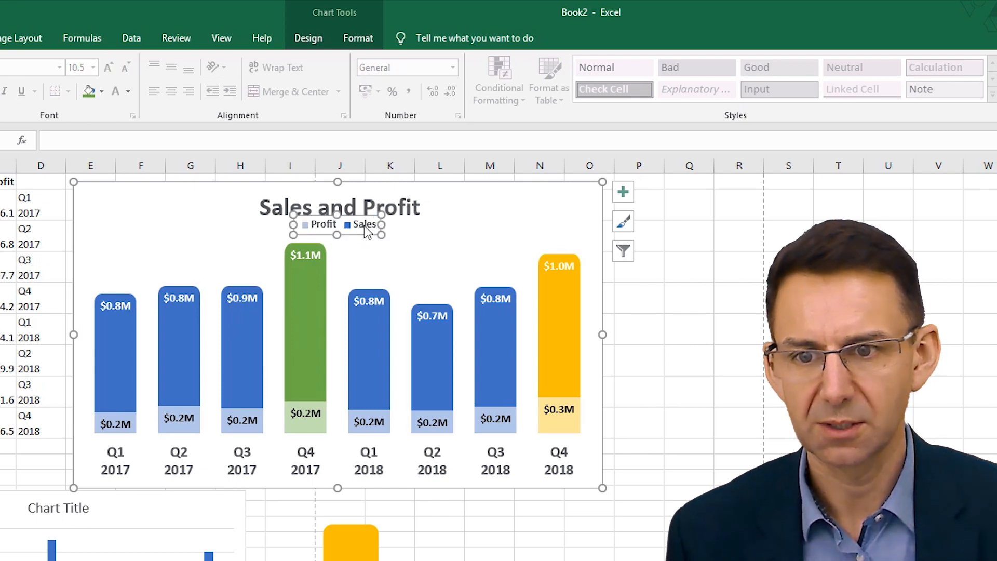
drag(365, 235, 560, 237)
drag(494, 215, 582, 201)
Enlarge the chart title to 32 pt and reposition it centred above the columns.
click(387, 217)
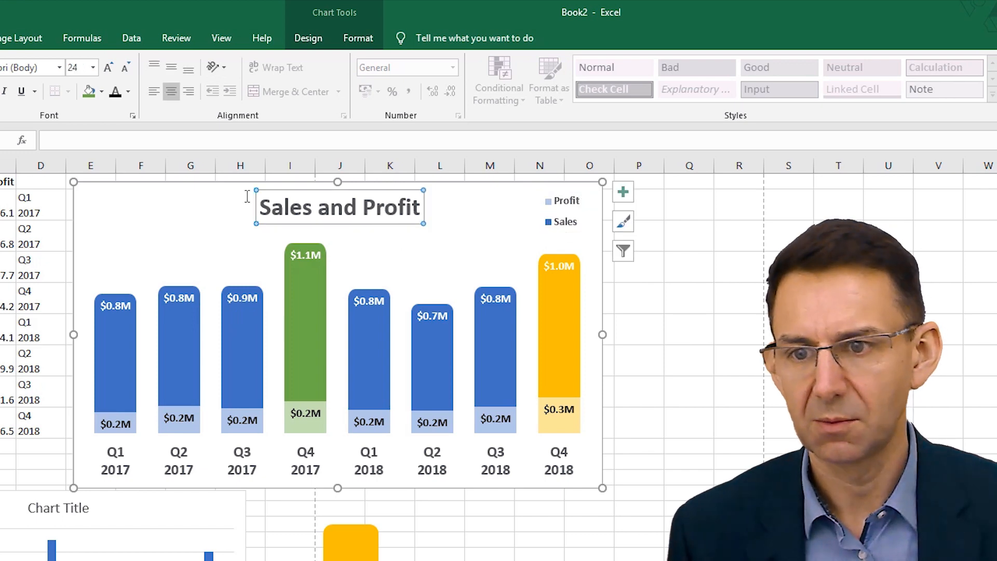
click(109, 68)
click(110, 68)
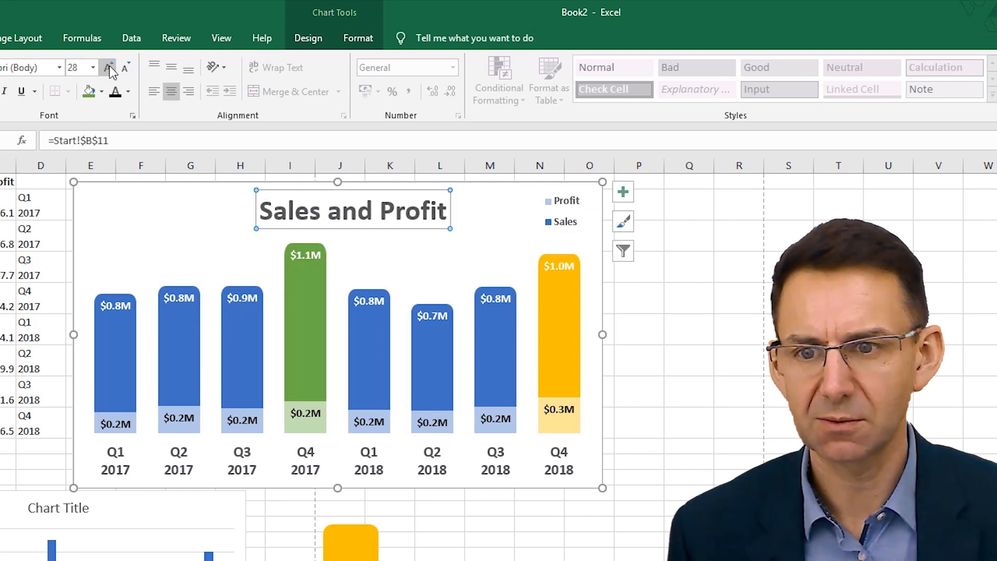
click(109, 68)
drag(359, 233, 331, 232)
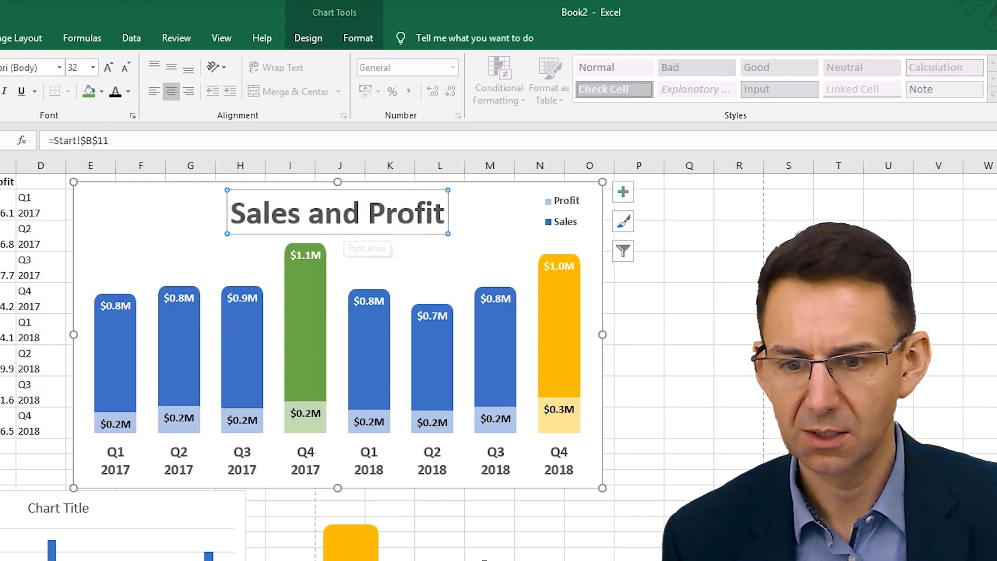
click(464, 546)
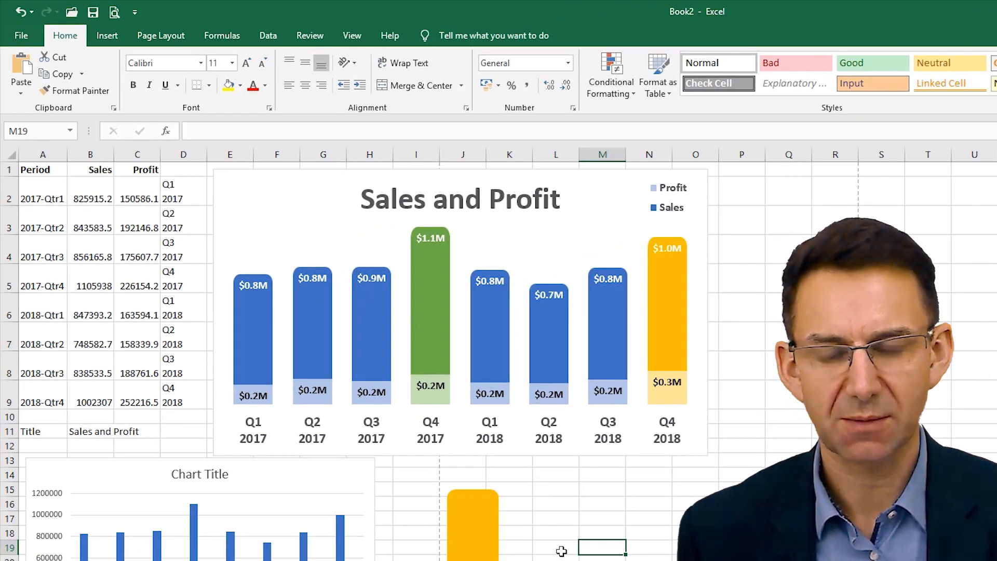
Copy the Sales and Profit chart as a picture, as shown on screen in Picture format, and paste it at cell N16.
click(585, 185)
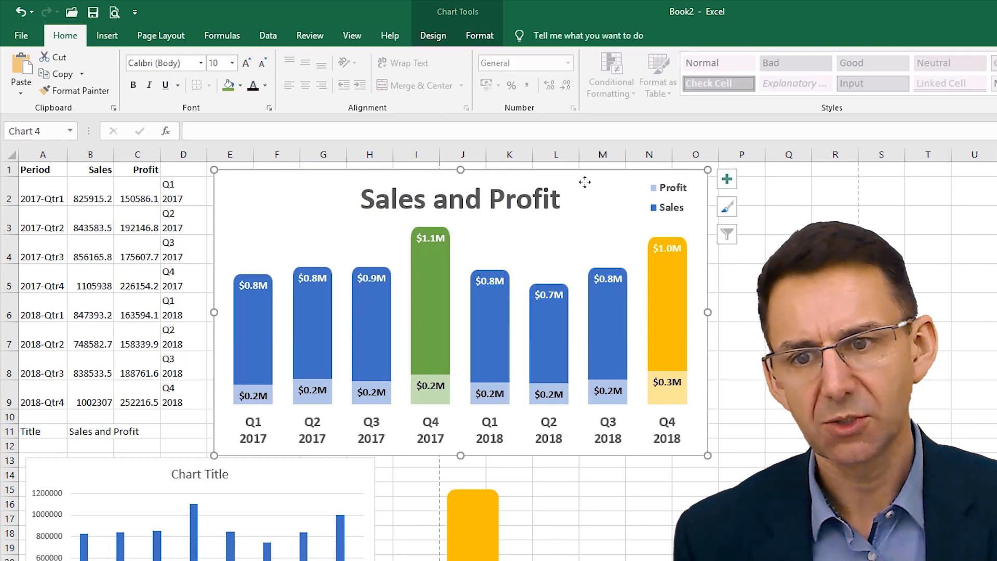
click(82, 74)
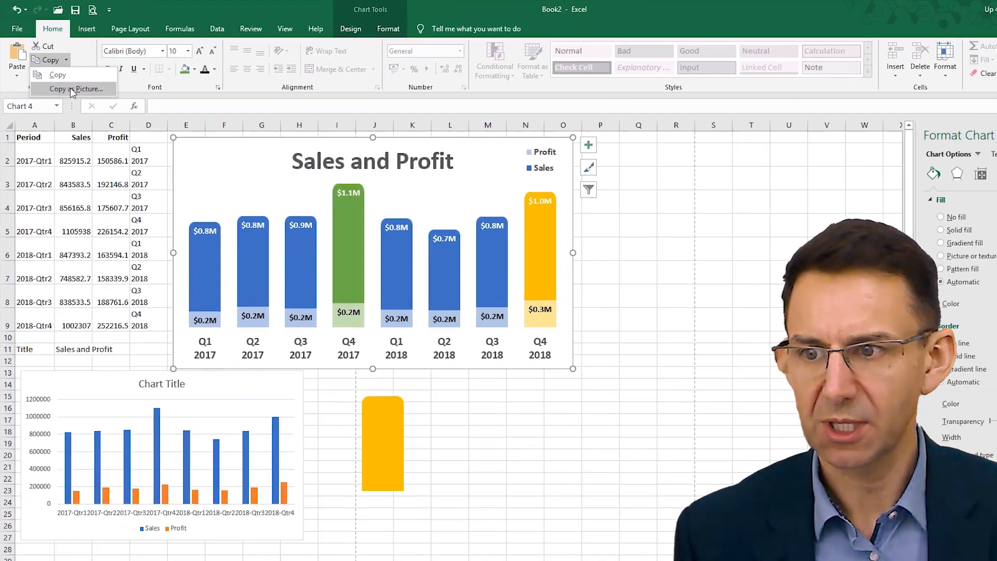
click(88, 109)
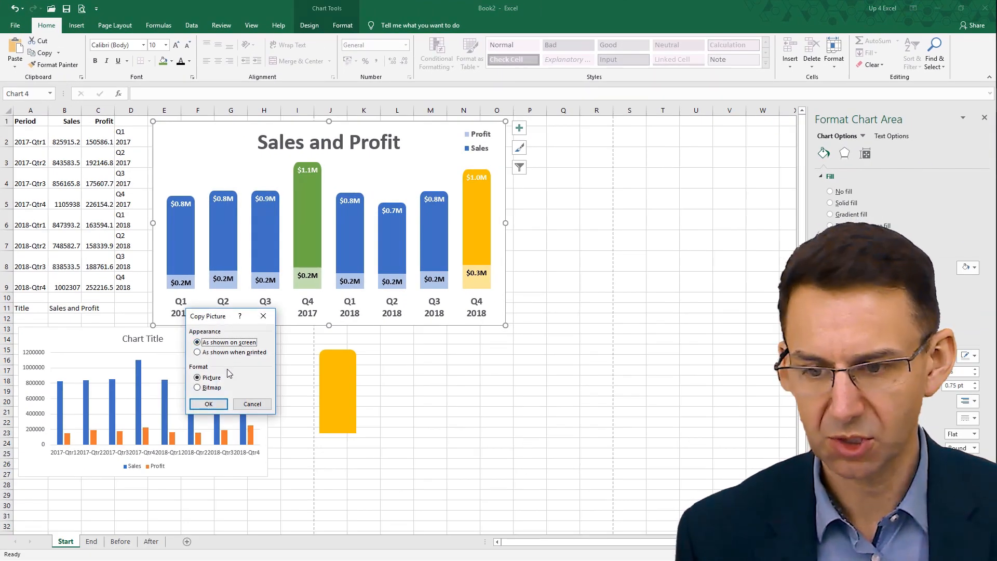
click(209, 404)
click(476, 363)
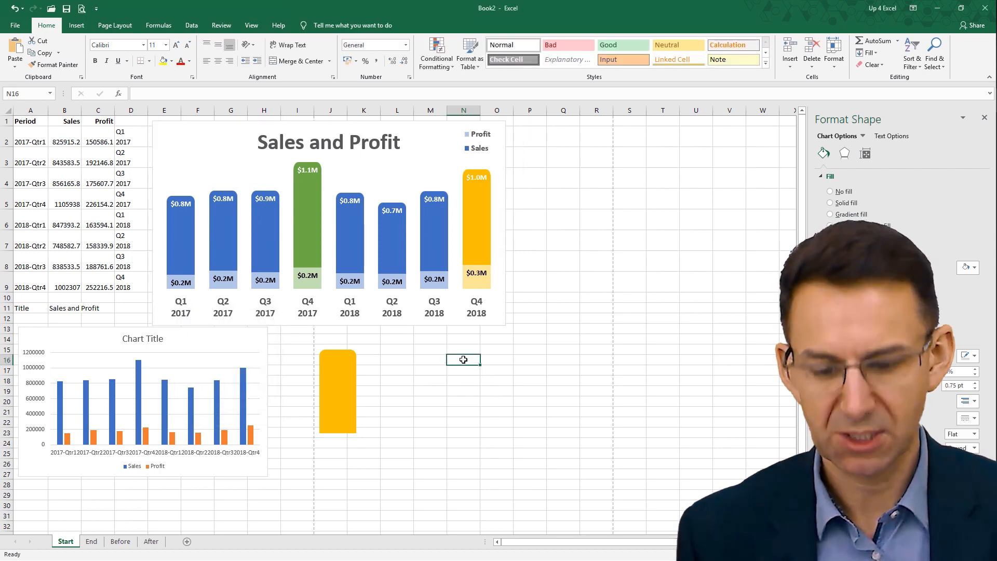
key(ctrl+v)
Shrink the pasted chart picture and place it below and to the right of the original chart.
drag(586, 382, 531, 240)
drag(741, 213, 668, 256)
drag(467, 294, 507, 378)
Try a smaller size for the original chart, undo that resize, and delete the pasted chart picture.
click(501, 314)
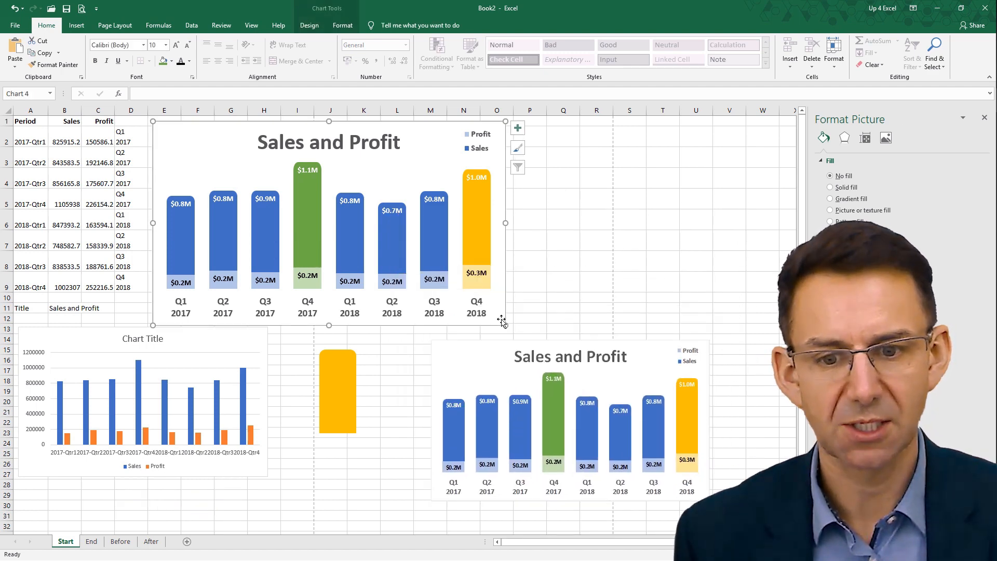
drag(459, 287, 456, 278)
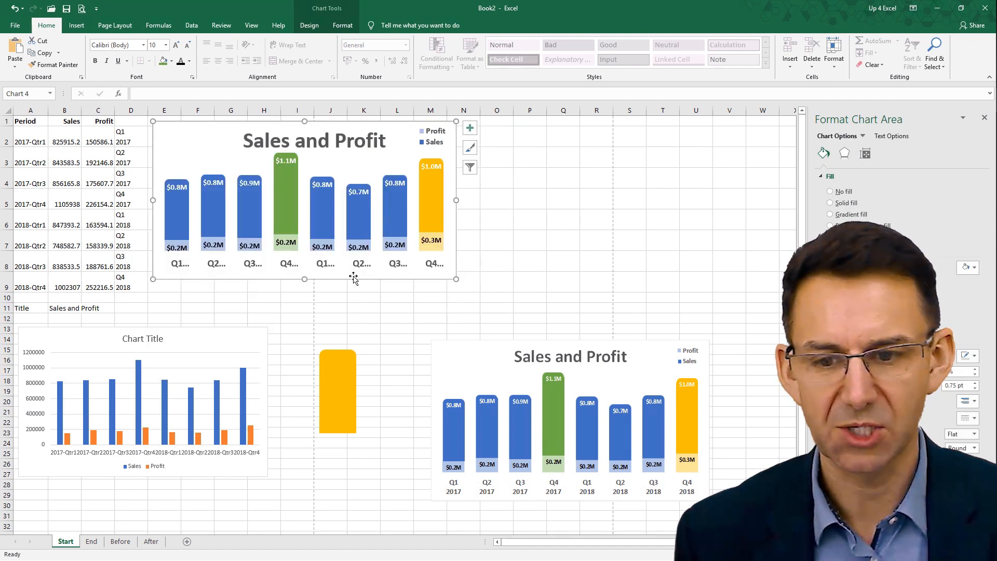
click(14, 9)
click(623, 371)
key(Delete)
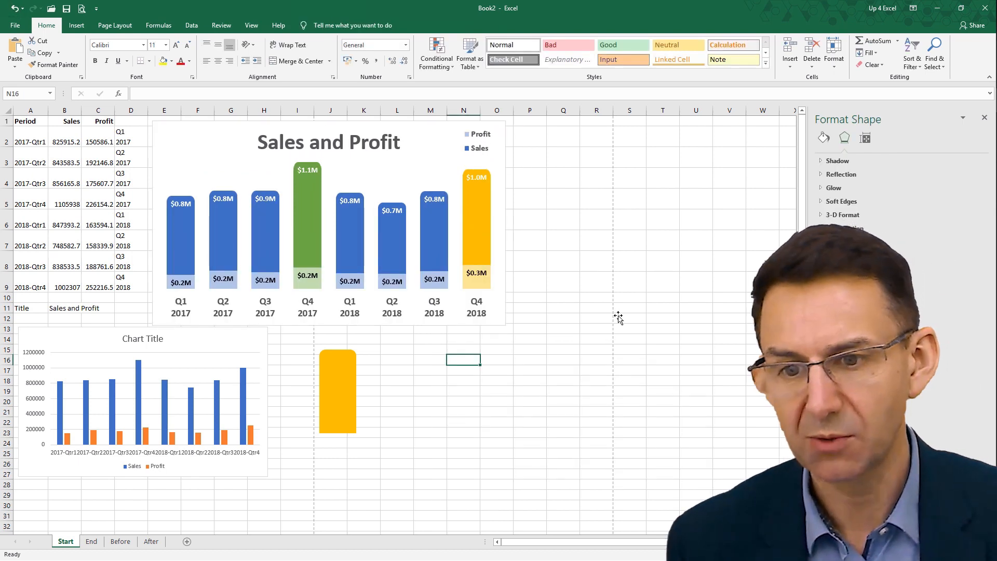
Save the Sales and Profit chart as a chart template in the Charts templates folder.
click(433, 129)
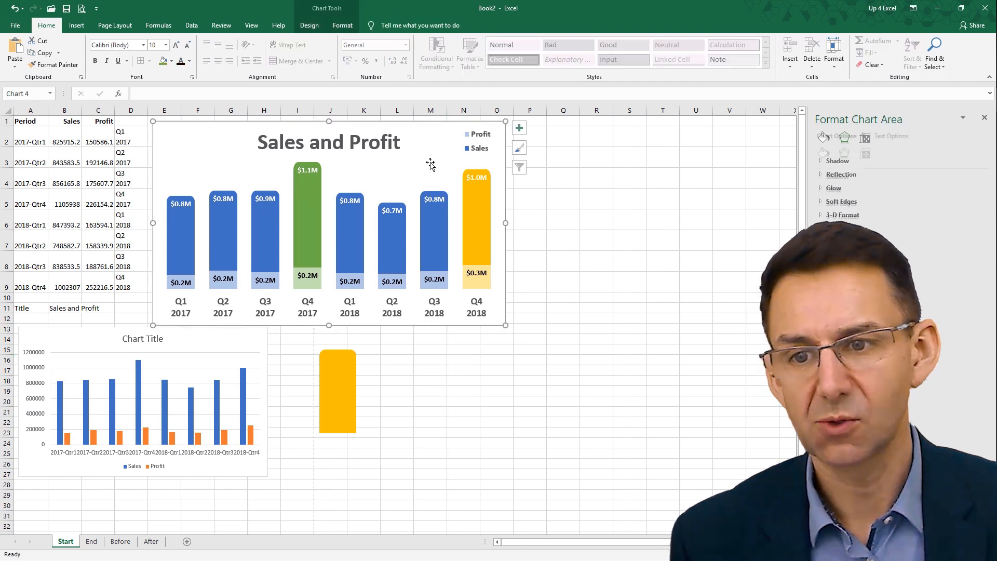
right_click(423, 145)
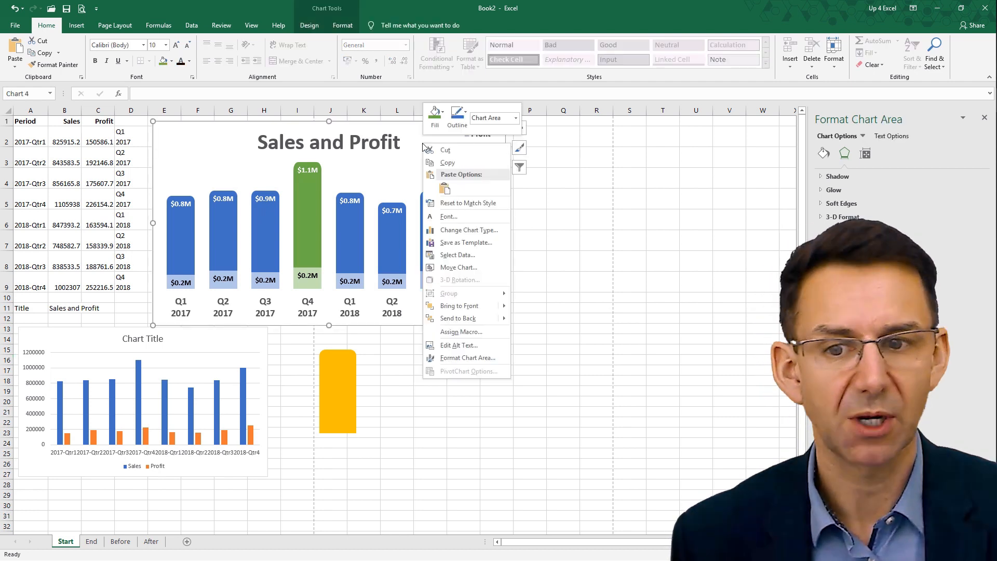
click(470, 242)
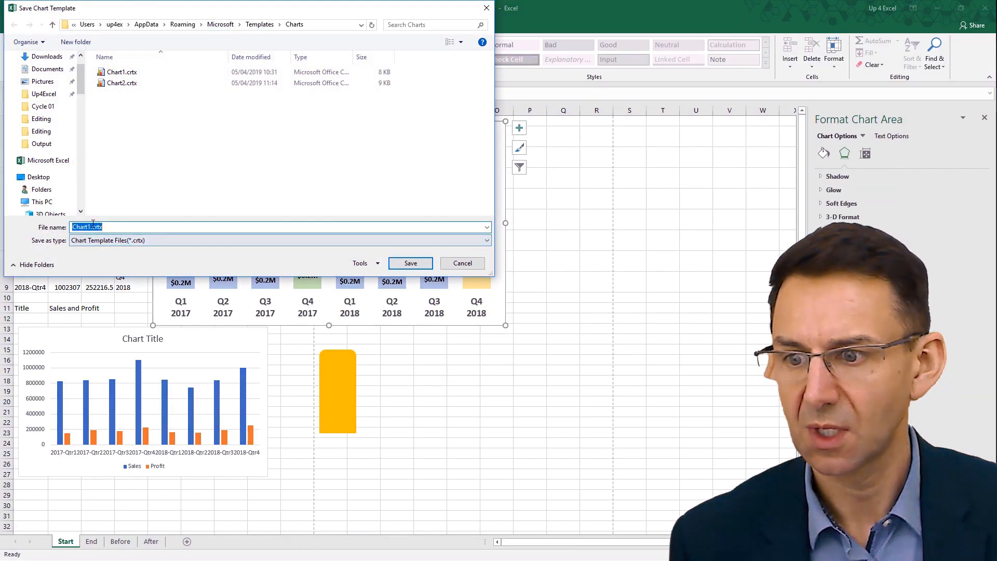
click(91, 226)
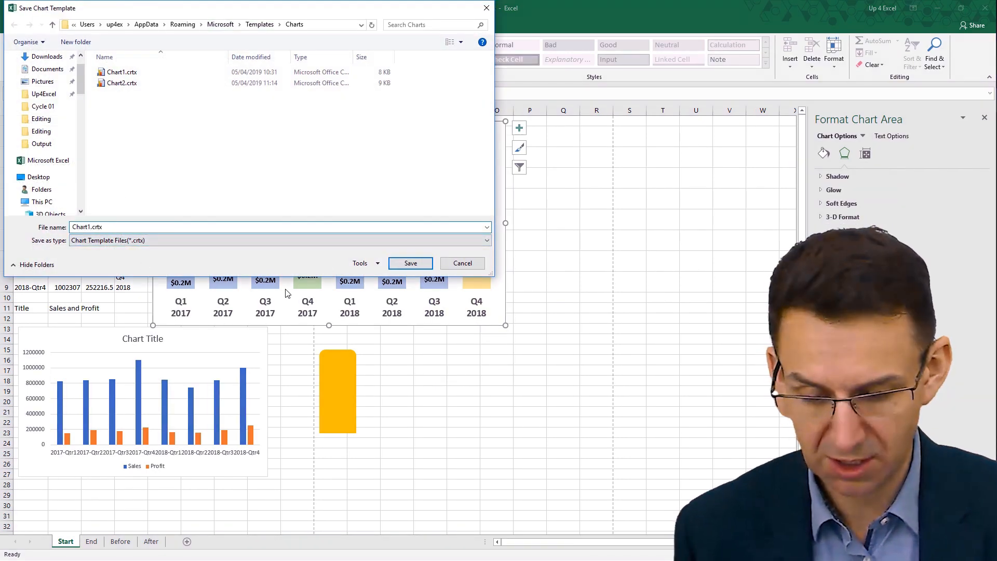
click(416, 264)
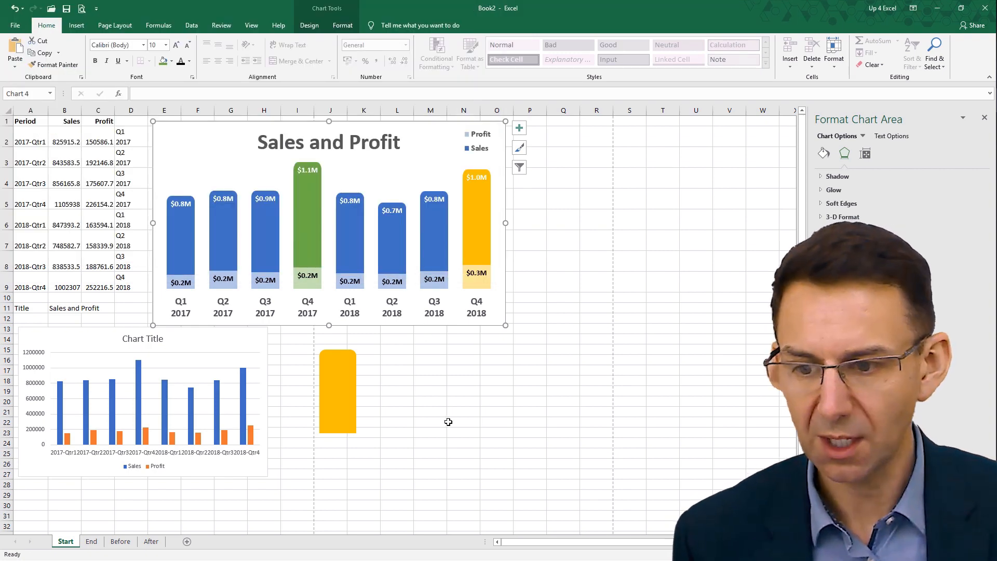
click(446, 421)
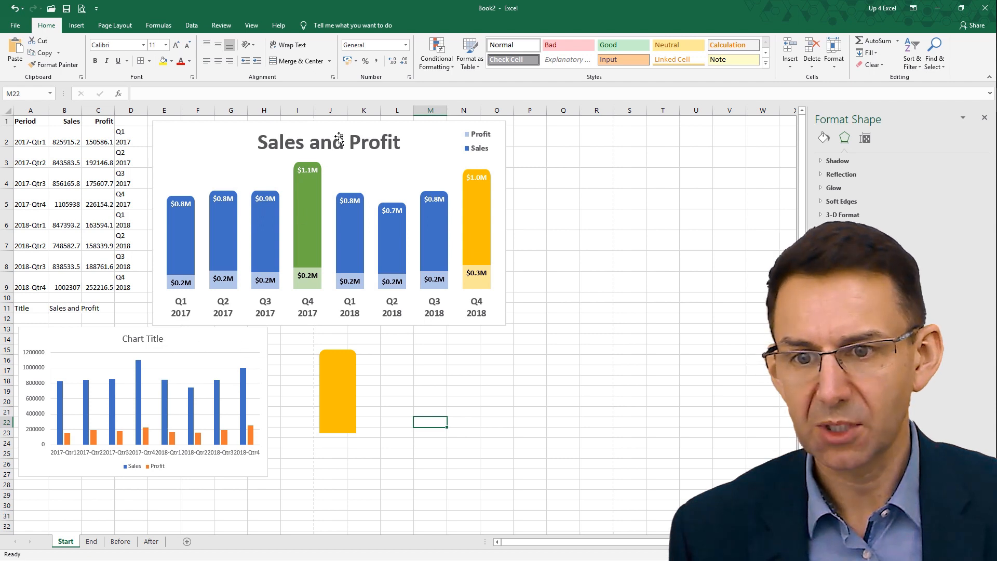
Change the lower clustered column chart to the newly saved chart template.
mouse_move(244, 336)
mouse_down()
mouse_move(334, 336)
mouse_move(242, 338)
mouse_up()
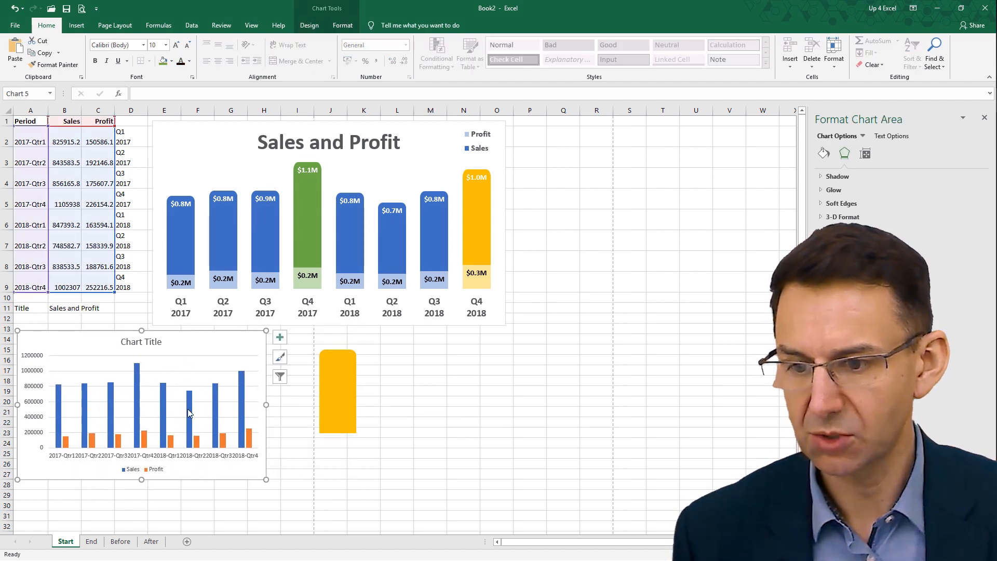
click(338, 28)
click(309, 25)
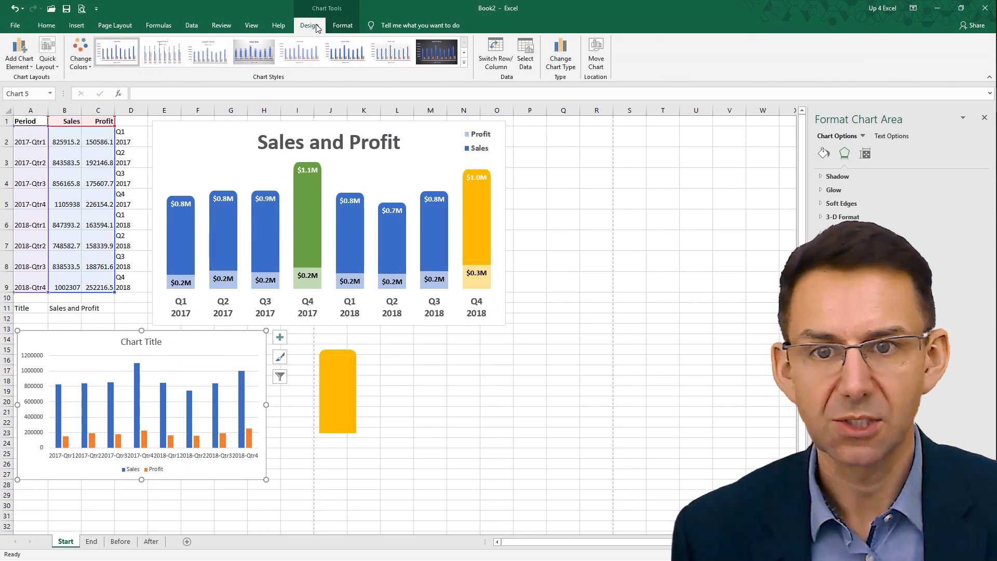
click(560, 57)
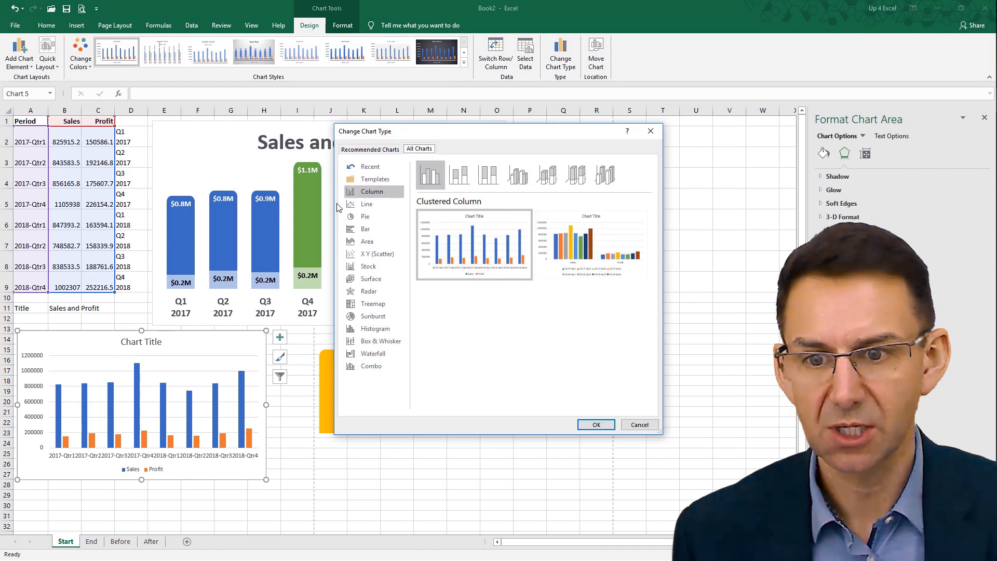
click(365, 180)
click(480, 317)
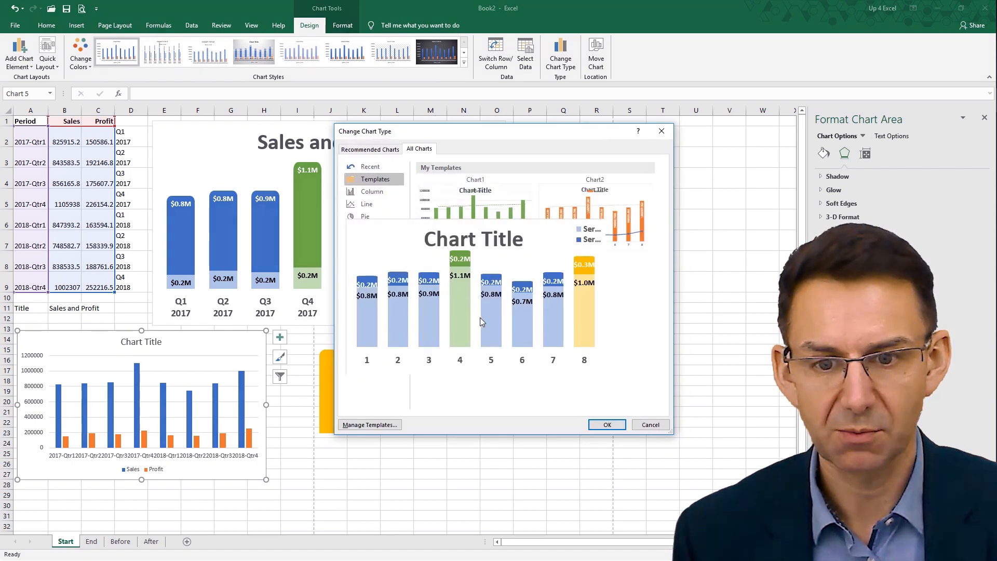
click(604, 424)
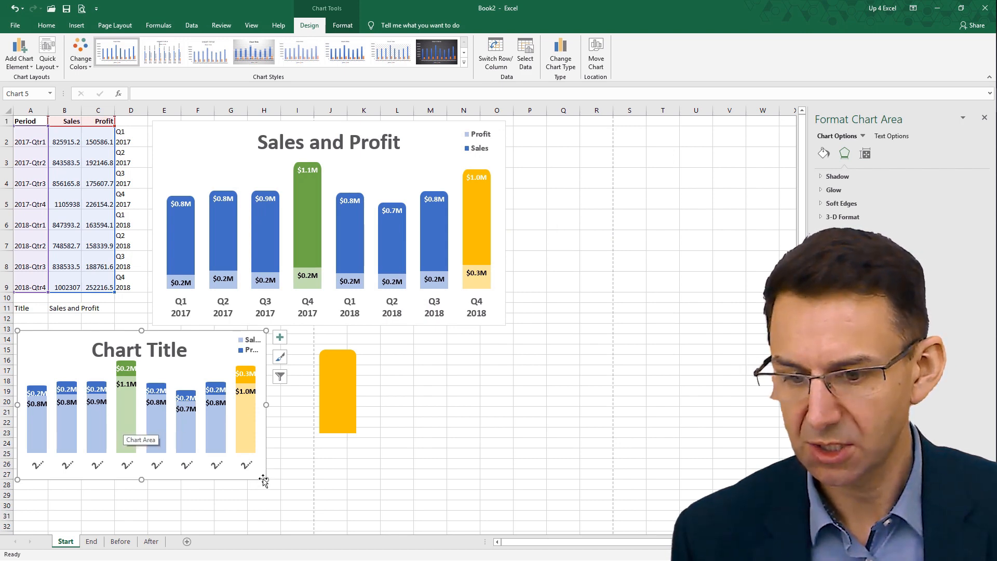
Enlarge the lower chart to about column J, row 29, and delete the gold rounded rectangle overlapping it.
drag(264, 478, 339, 495)
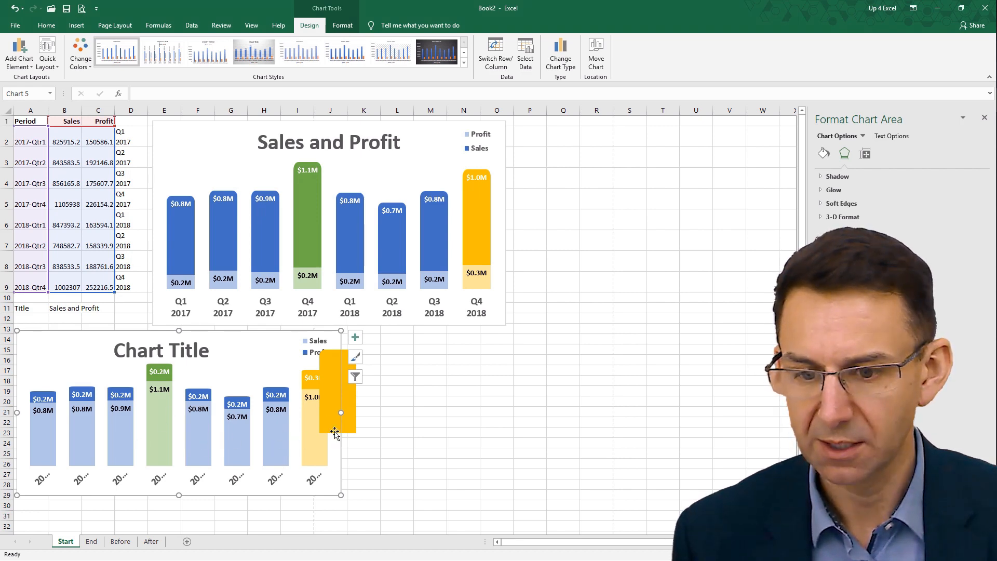
click(352, 406)
key(Delete)
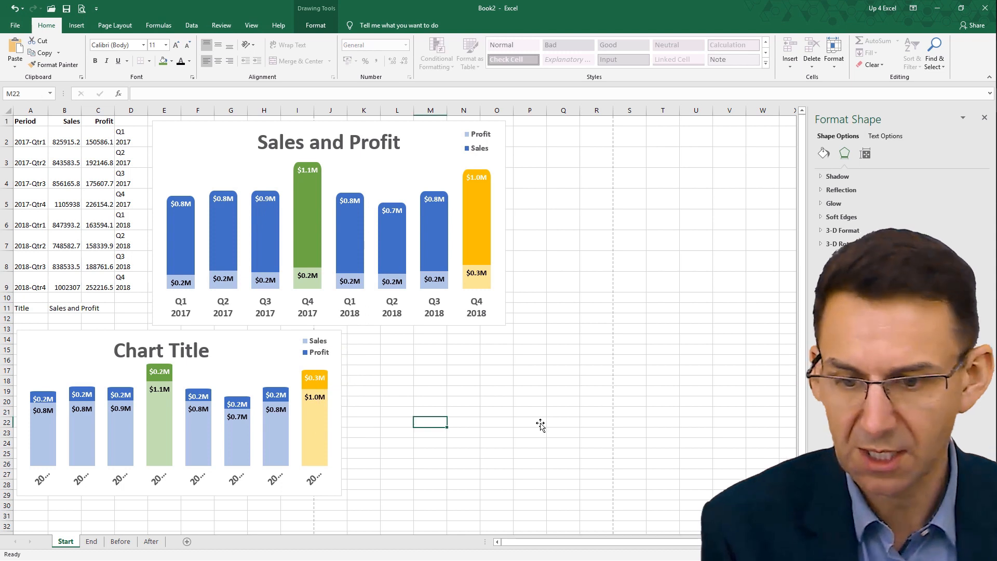